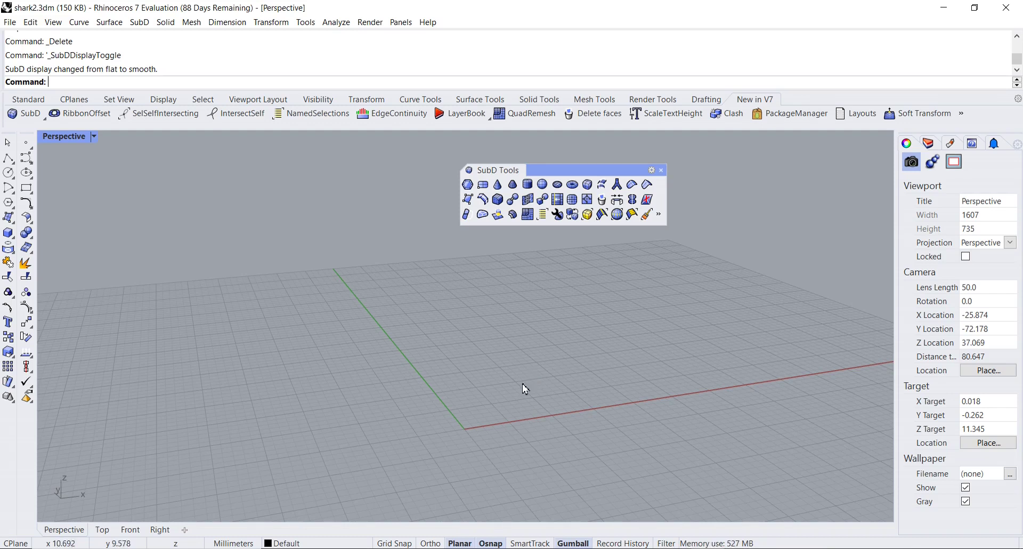
Create a long, low SubD plane with a 1 by 1 face count in the Front view, straddling the vertical axis with its base on the X axis
double_click(53, 138)
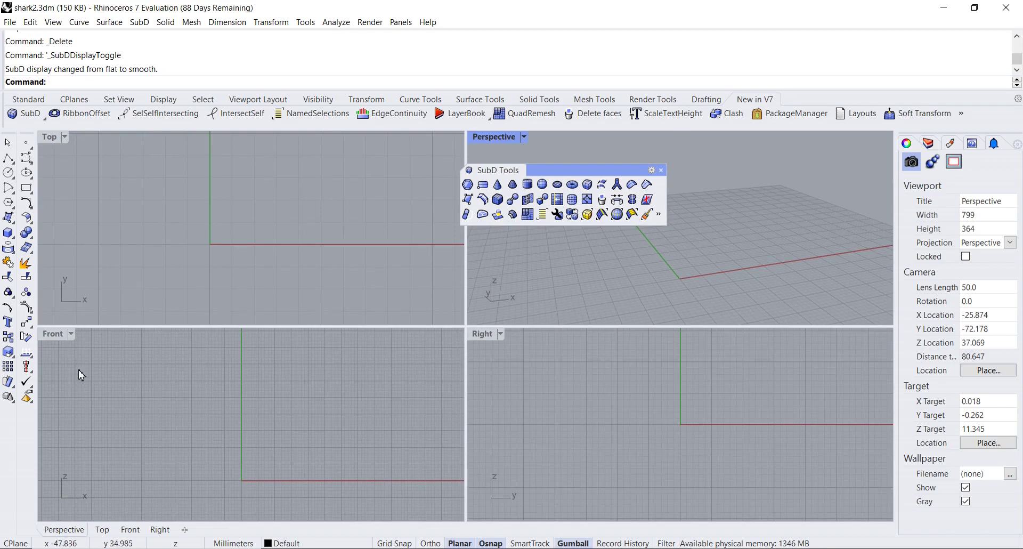
double_click(54, 334)
right_drag(279, 429, 293, 400)
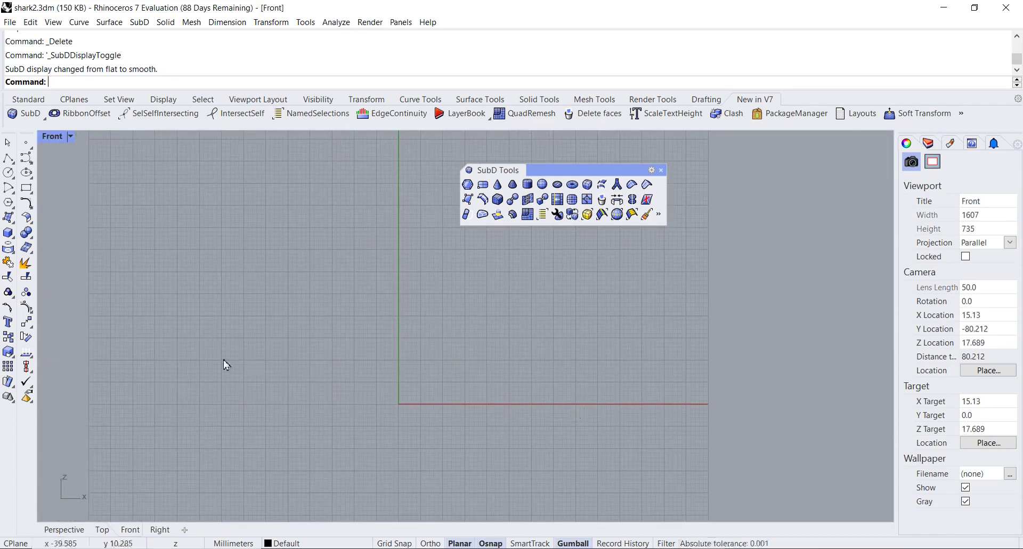
click(483, 187)
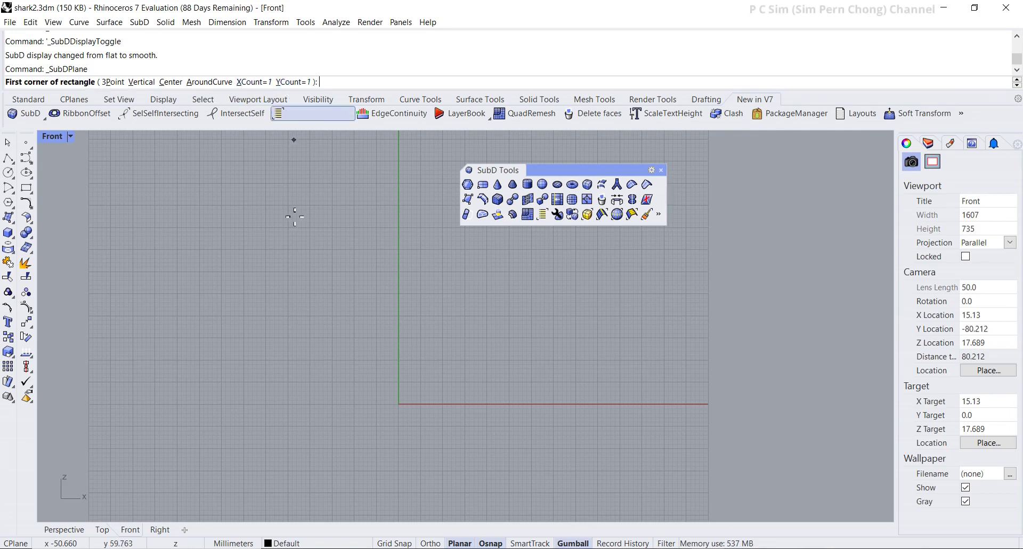
click(191, 405)
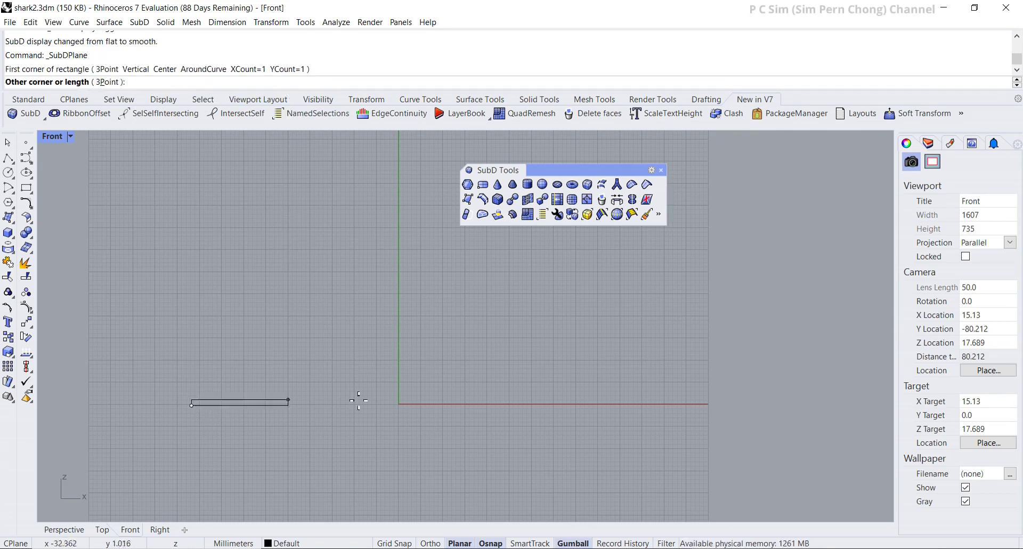
click(598, 334)
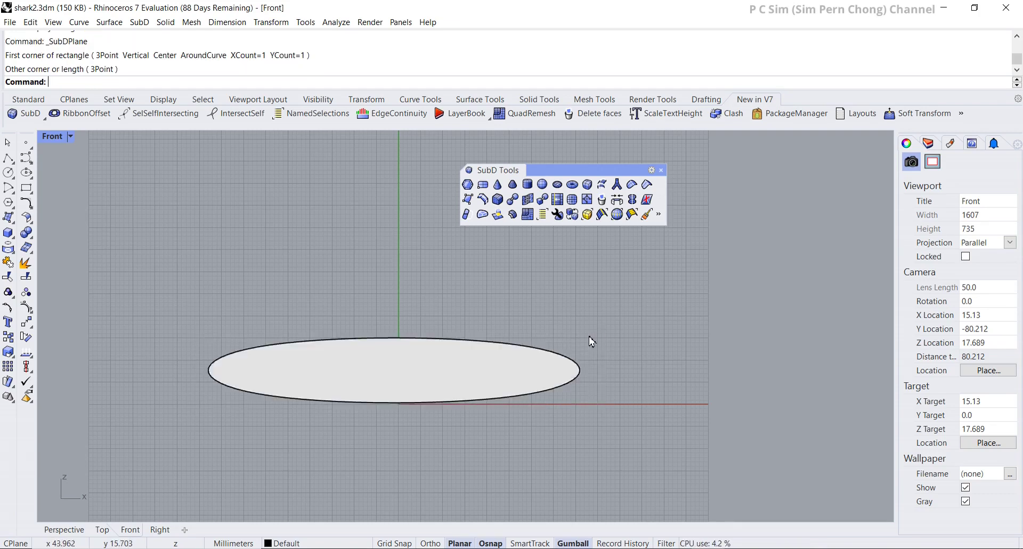
Select the SubD plane in the Perspective view and toggle its display from smooth to flat
double_click(49, 137)
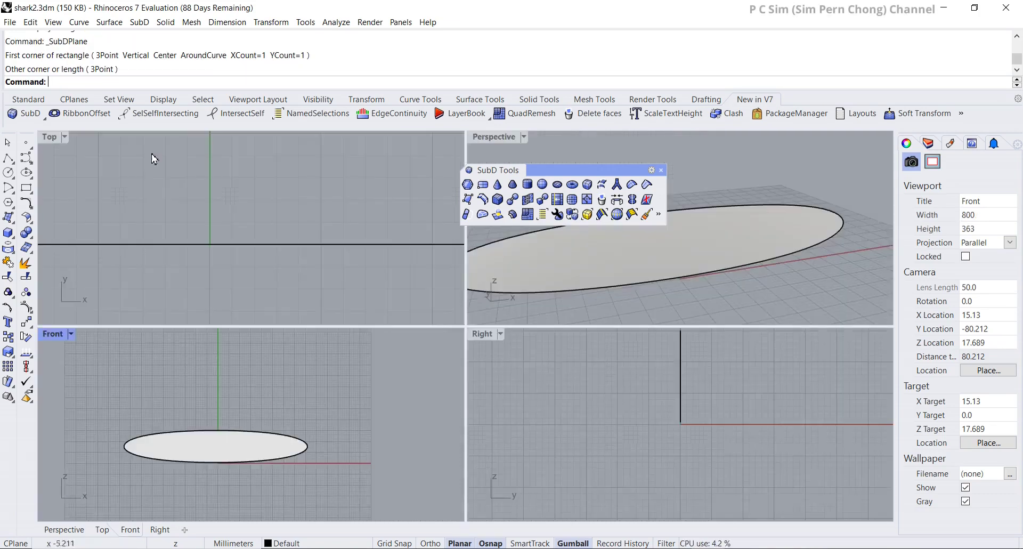
double_click(487, 138)
right_drag(278, 409, 429, 397)
click(373, 428)
key(Tab)
scroll(398, 436, down, 2)
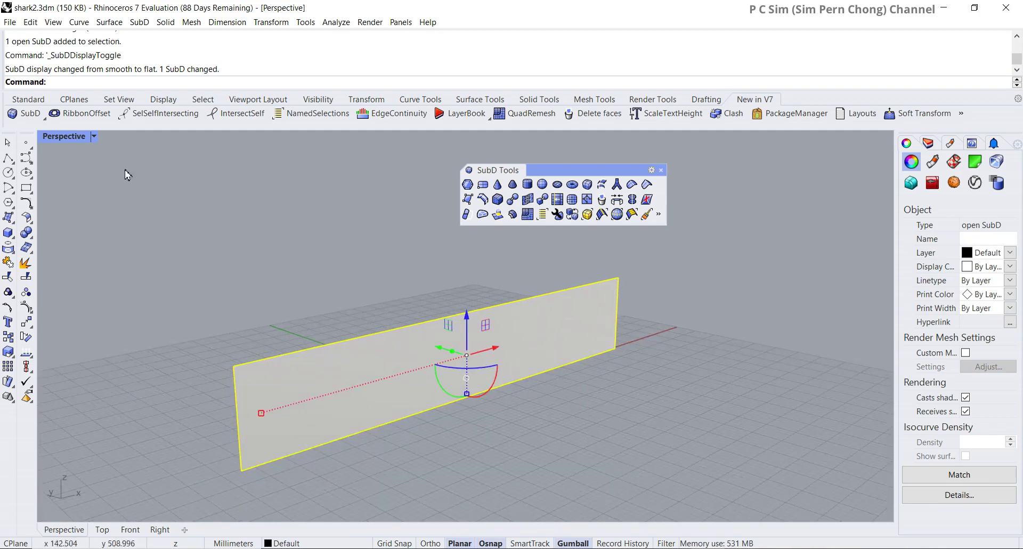
Insert a near-vertical edge across the plane in the Front view at about x = -29, about one fifth of its length from the left end
double_click(64, 137)
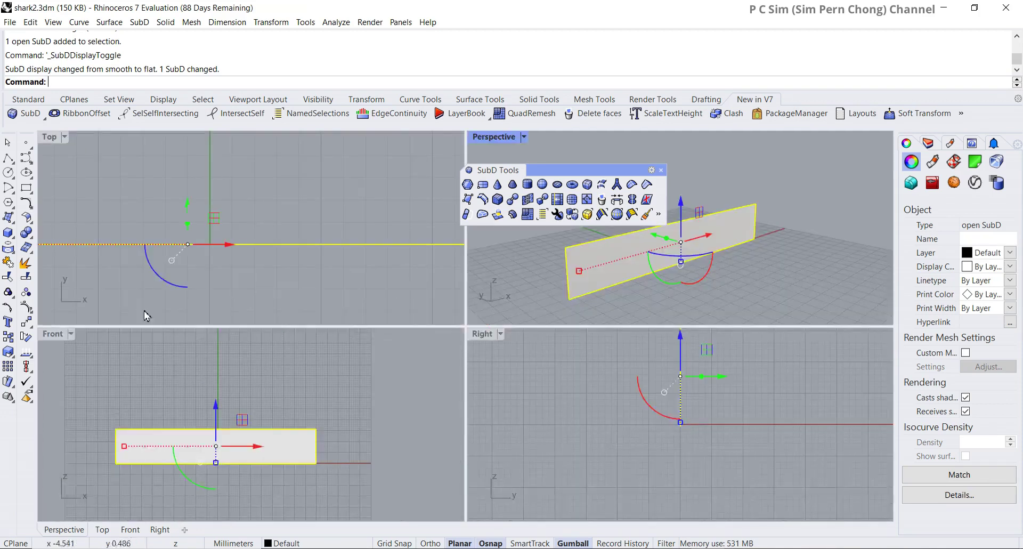
double_click(53, 334)
scroll(253, 336, up, 3)
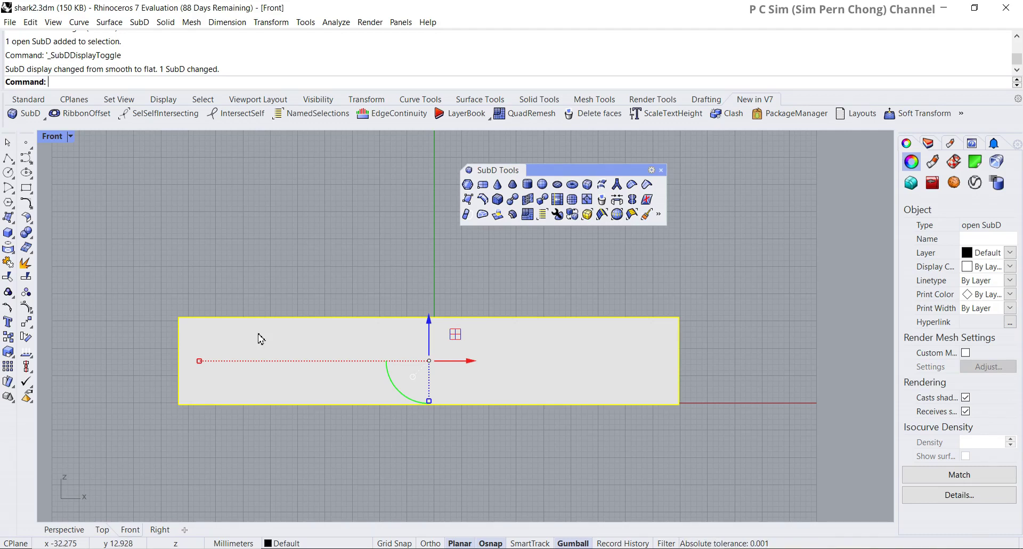
right_drag(287, 304, 310, 284)
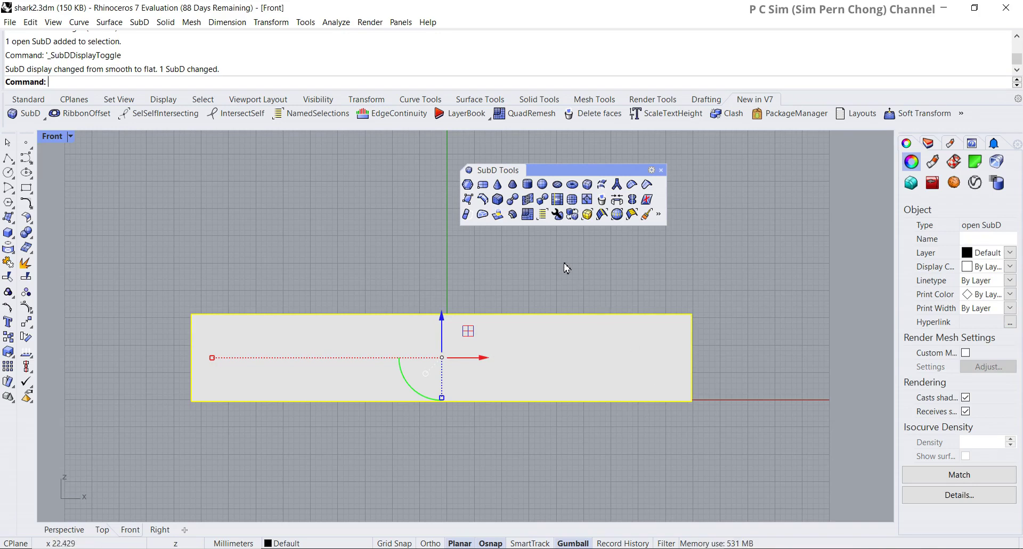
click(587, 199)
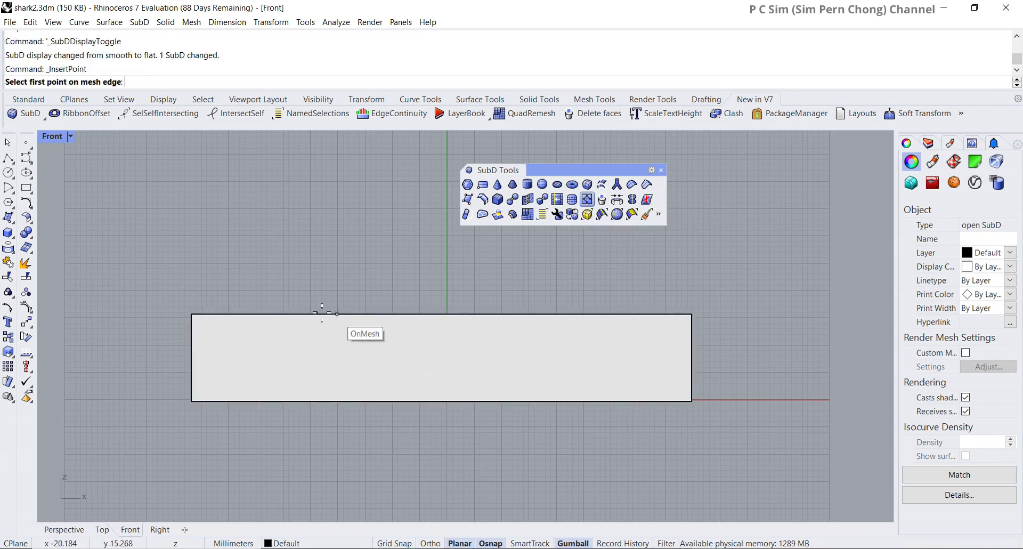
click(286, 314)
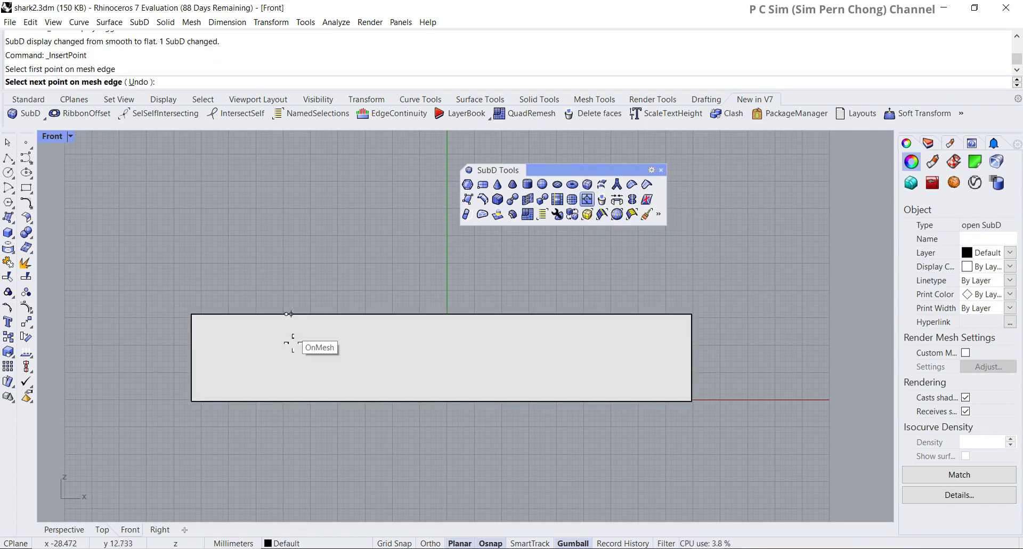
click(289, 401)
key(Return)
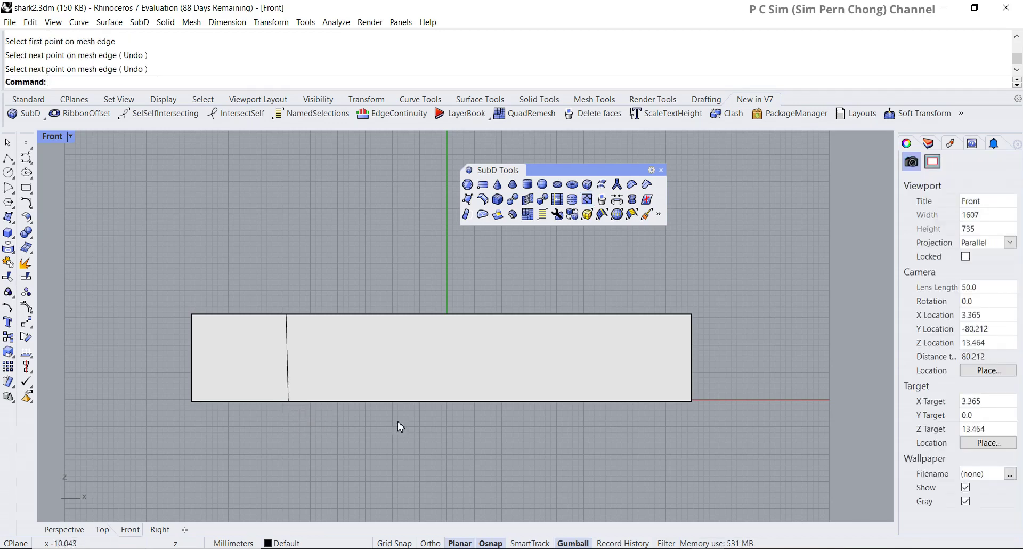
Insert a second vertical edge across the plane at about x = -6, just left of the vertical axis
scroll(302, 373, up, 2)
scroll(300, 372, down, 2)
right_drag(376, 377, 356, 349)
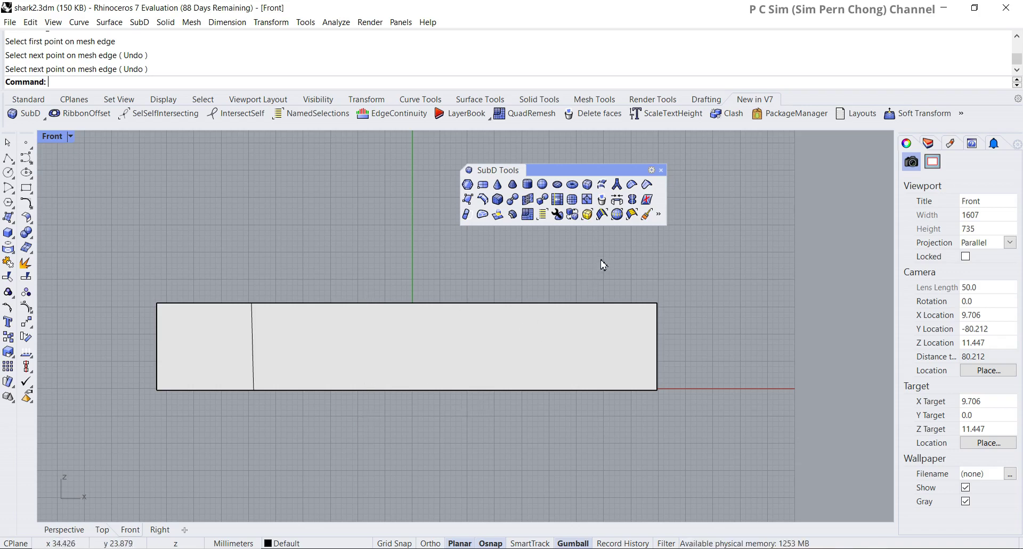
click(587, 199)
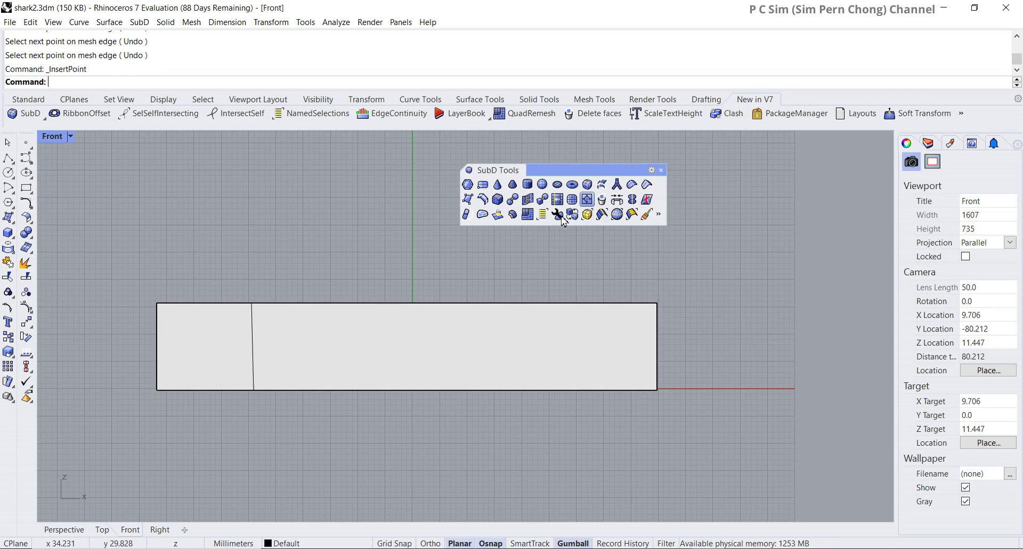
click(399, 315)
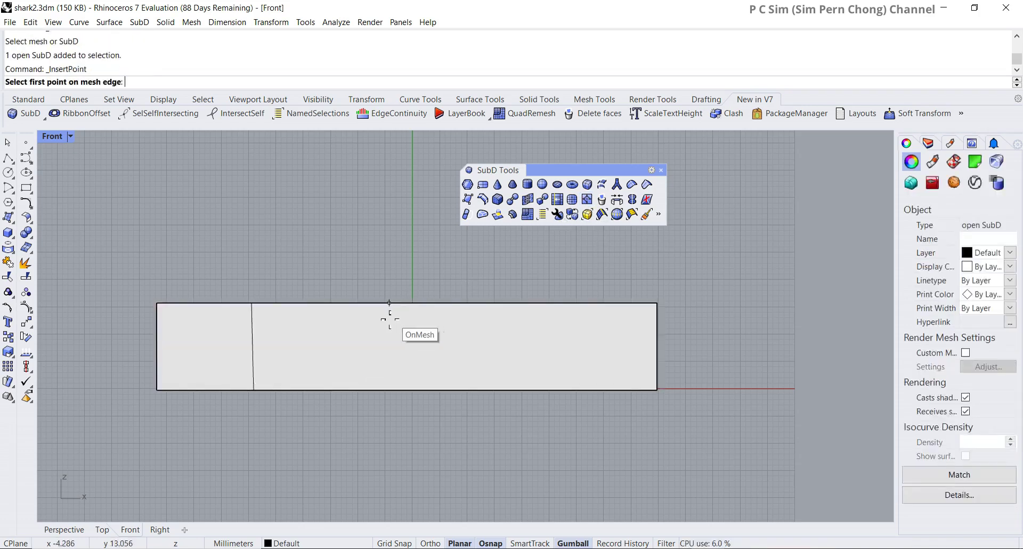
click(380, 303)
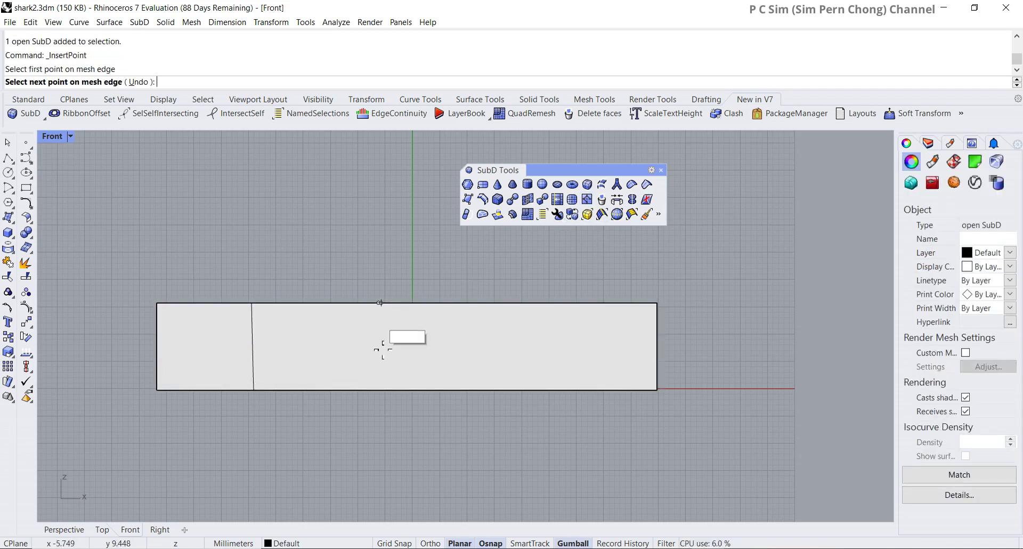
click(379, 389)
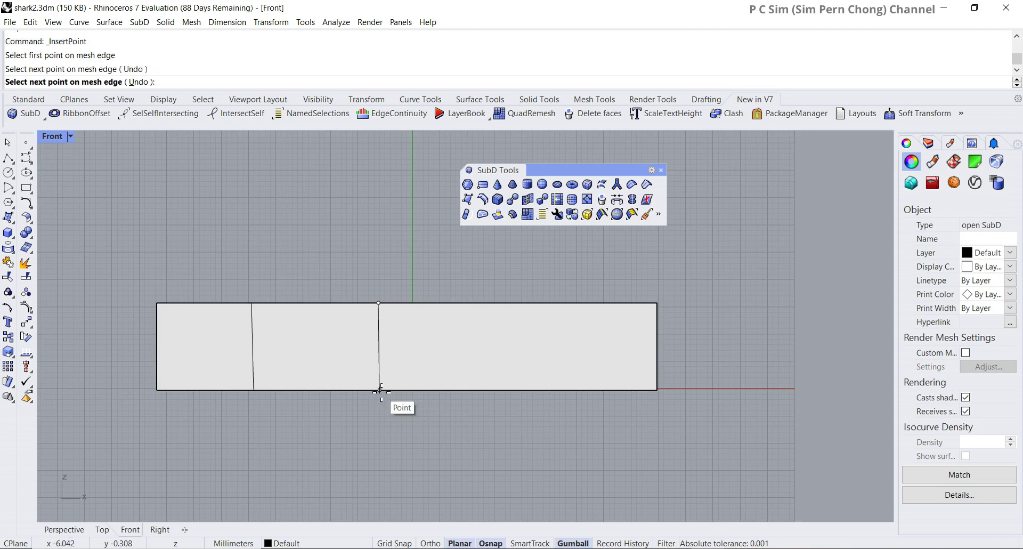
key(Return)
Insert a third edge from the plane's upper to lower border at about x = 17
key(Return)
click(498, 351)
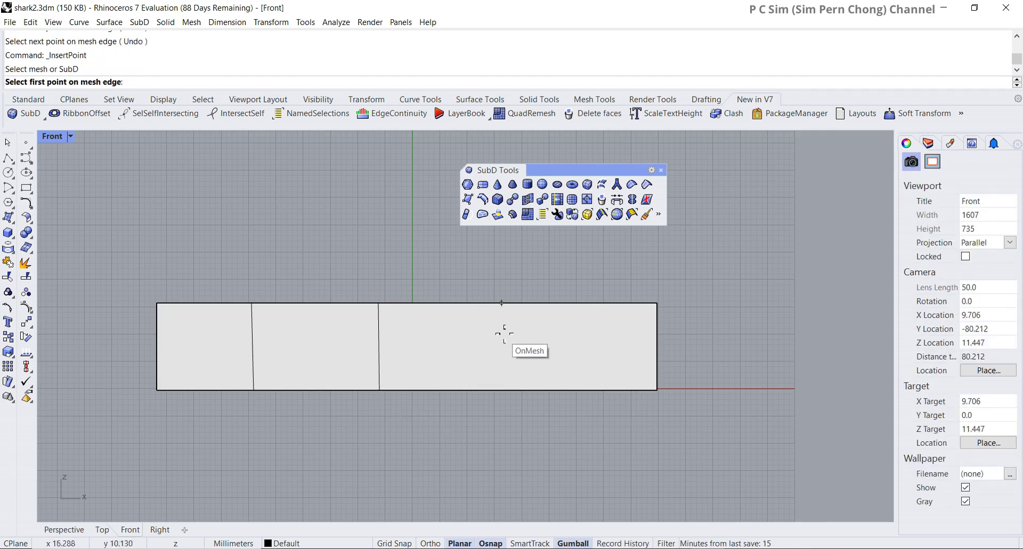
click(504, 303)
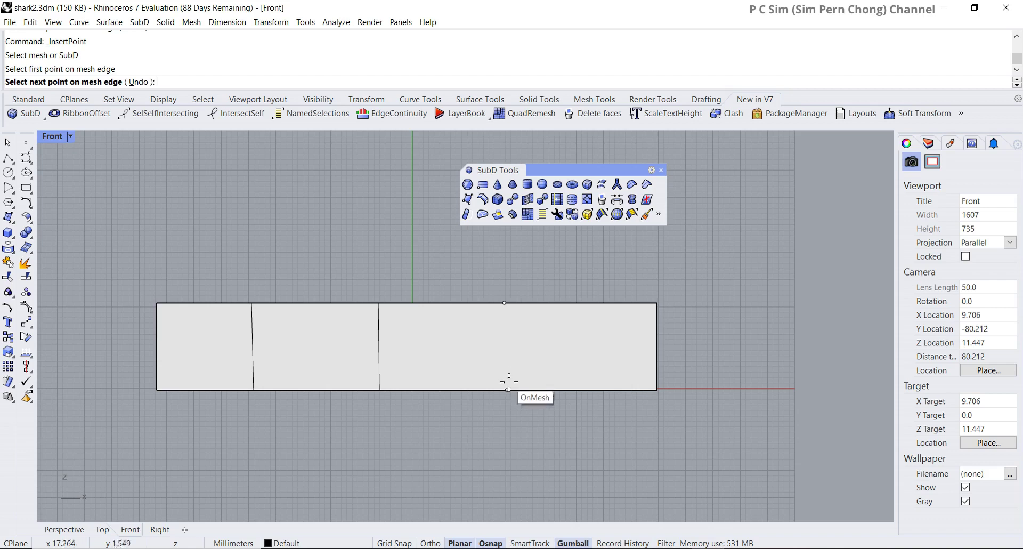
click(507, 390)
key(Return)
Insert a fourth edge connecting the upper and lower midpoints of the plane's rightmost face
key(Return)
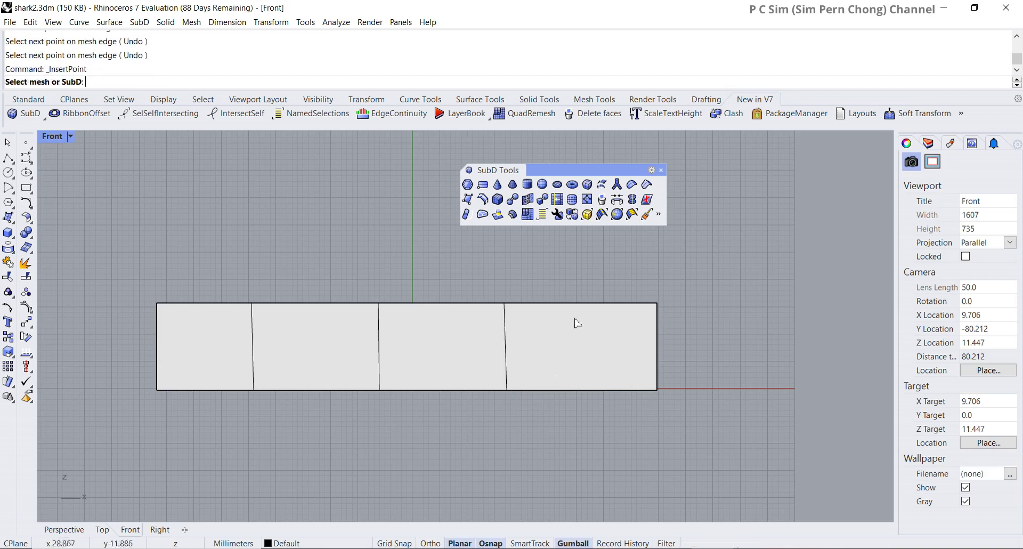
key(Escape)
key(Return)
click(588, 309)
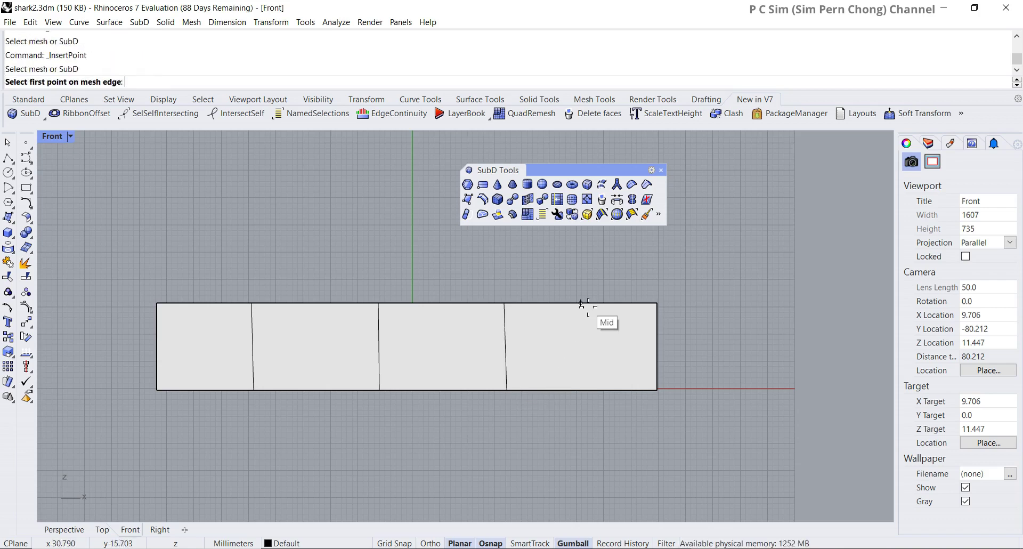
click(581, 303)
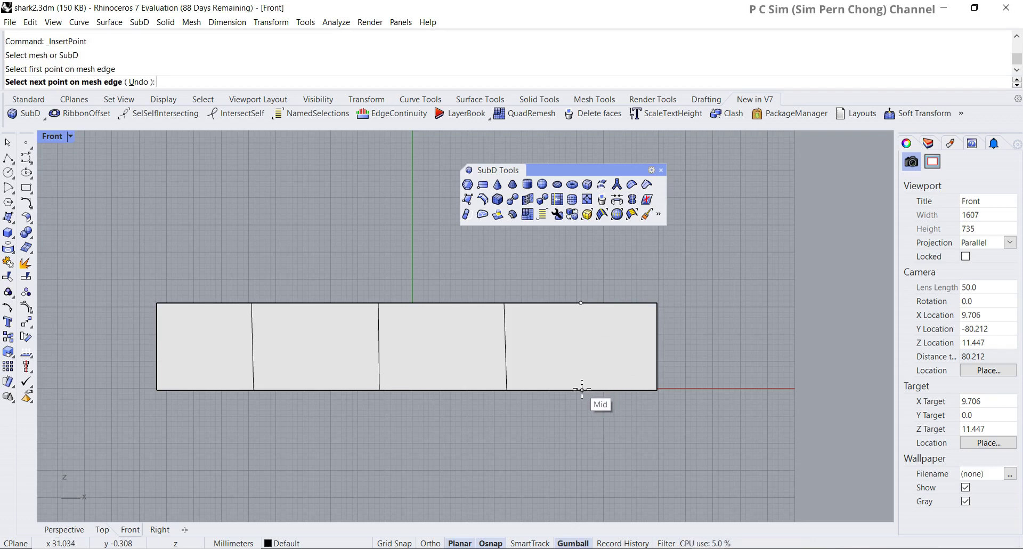
click(582, 389)
key(Return)
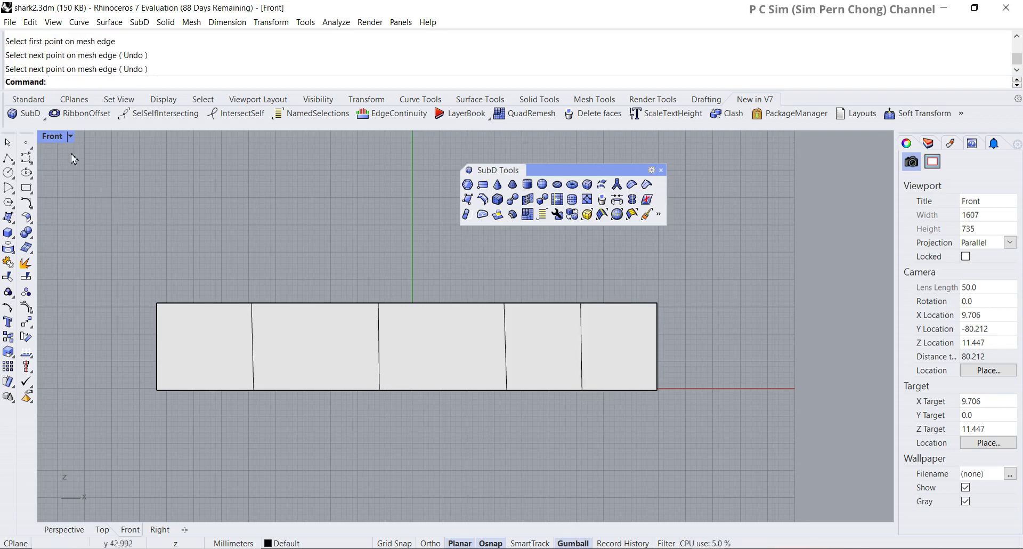
Select the divided SubD in the Perspective view and switch its display to smooth
double_click(53, 137)
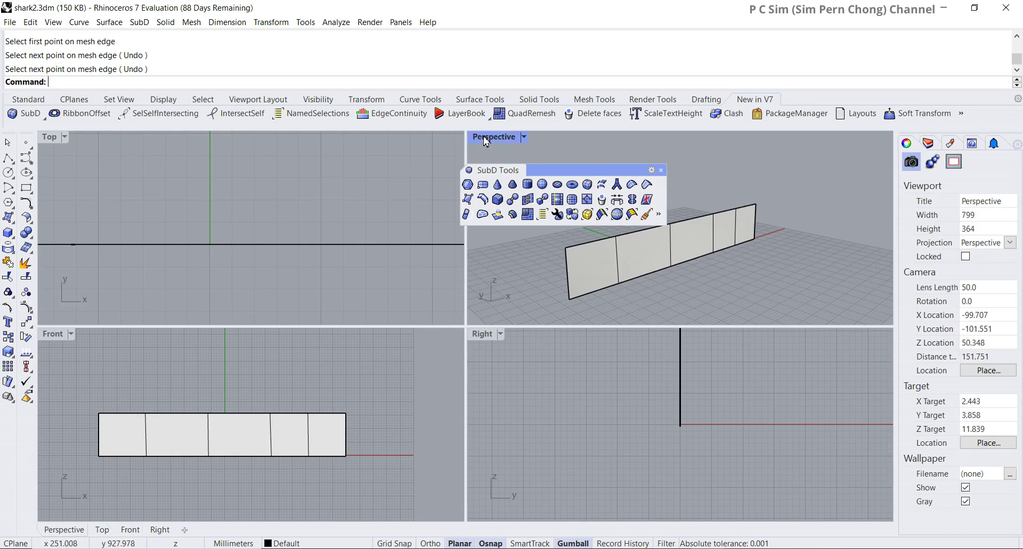
double_click(485, 139)
right_drag(411, 304, 397, 353)
click(400, 361)
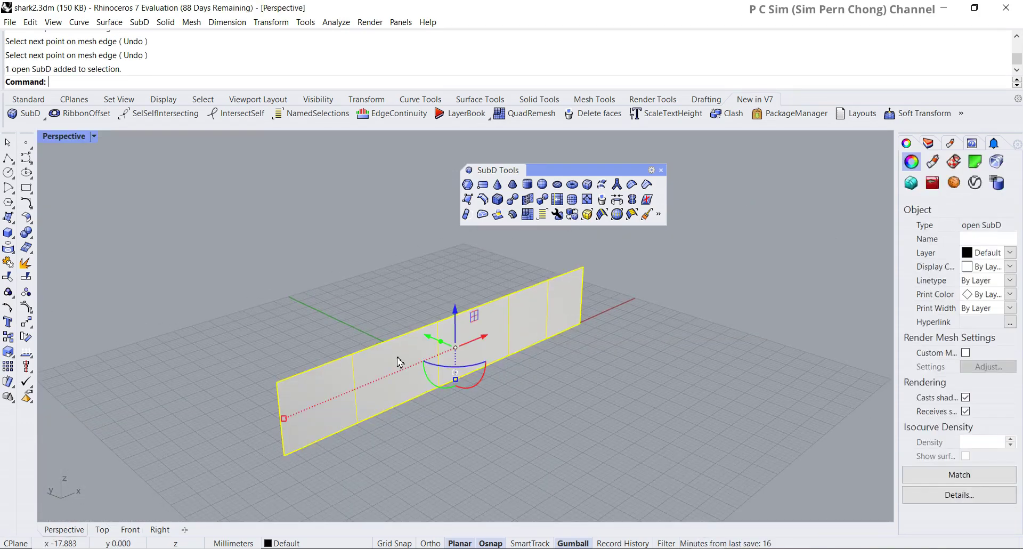
key(Tab)
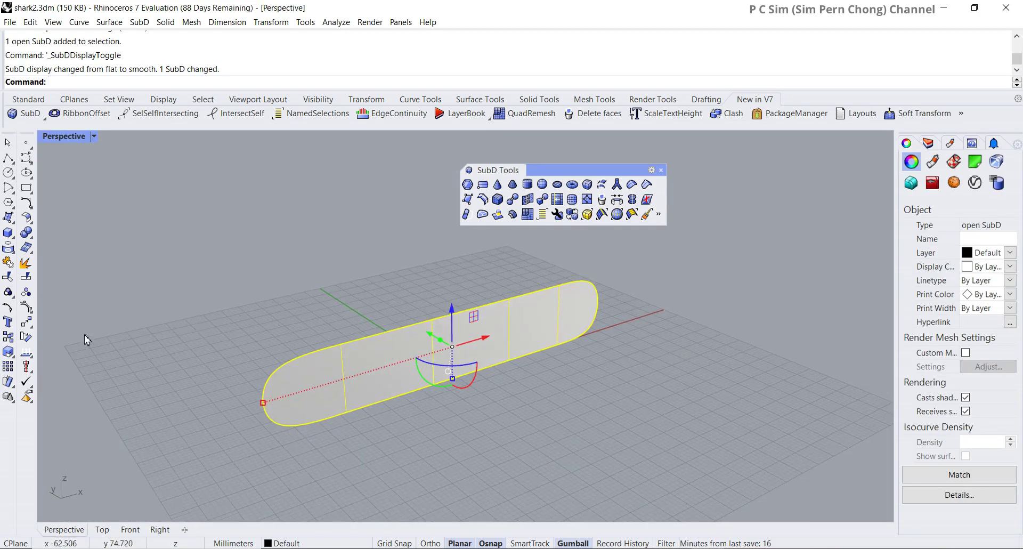
Show the SubD's control points and move the two points at its positive-X end outward along X to lengthen the body
click(26, 306)
right_drag(257, 374, 202, 368)
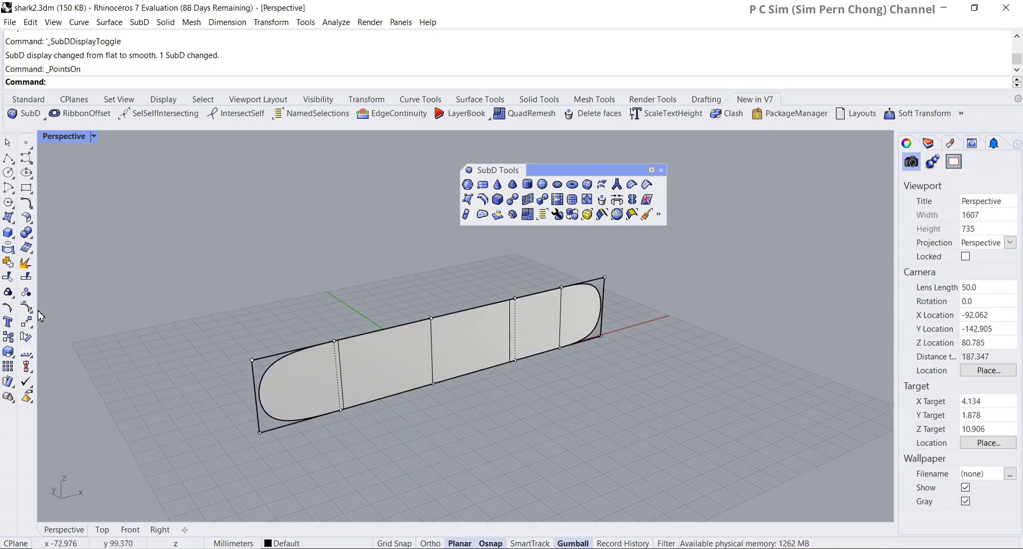
right_drag(203, 342, 322, 400)
drag(579, 324, 646, 447)
right_drag(622, 412, 656, 449)
drag(650, 380, 697, 383)
right_drag(621, 411, 544, 397)
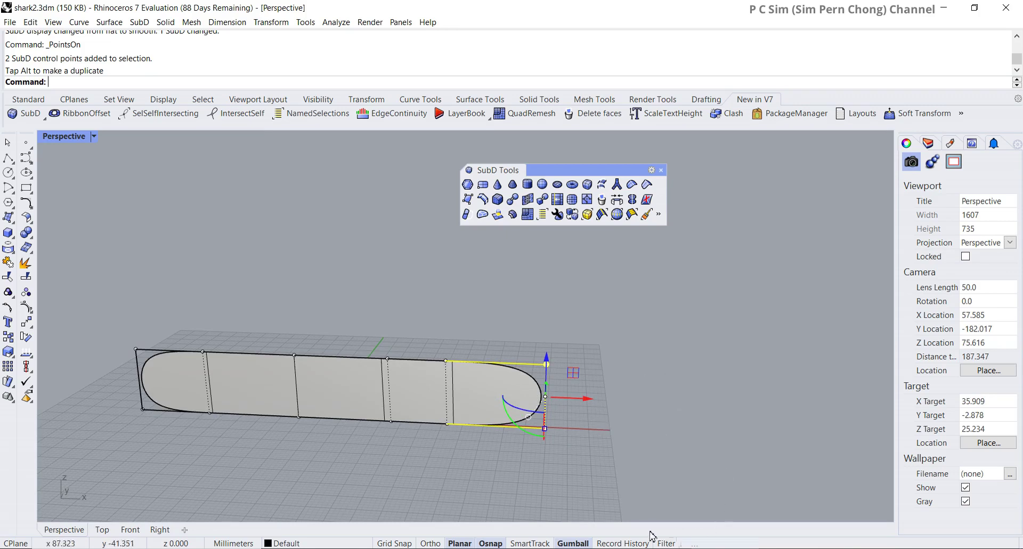
Open the Selection Filter and restrict picking to sub-objects
click(666, 543)
drag(767, 433, 674, 361)
click(746, 424)
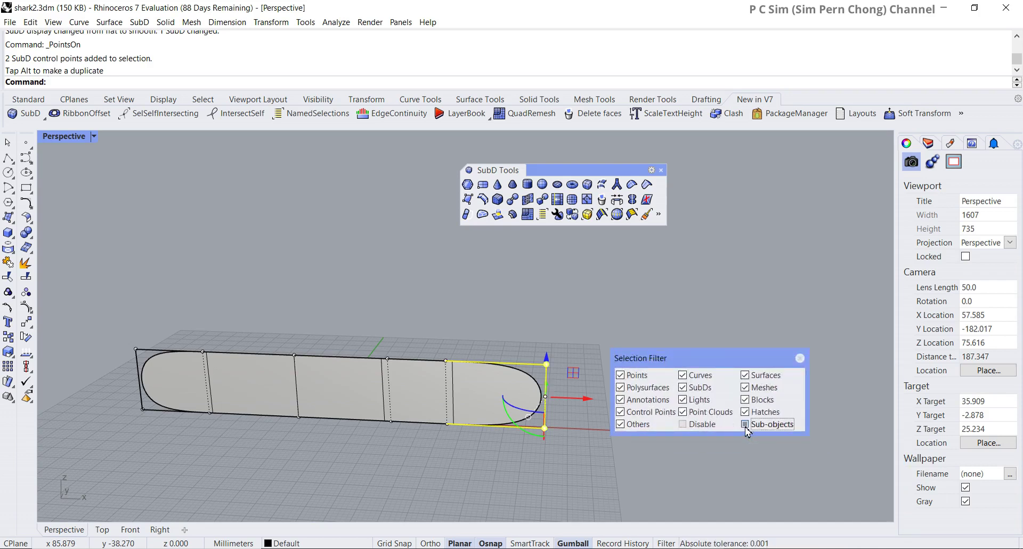
Select the SubD's end edge on the positive-X side, switch to flat display, and extrude the edge outward along X to add a face
click(564, 413)
click(540, 404)
right_drag(584, 443, 401, 397)
key(Tab)
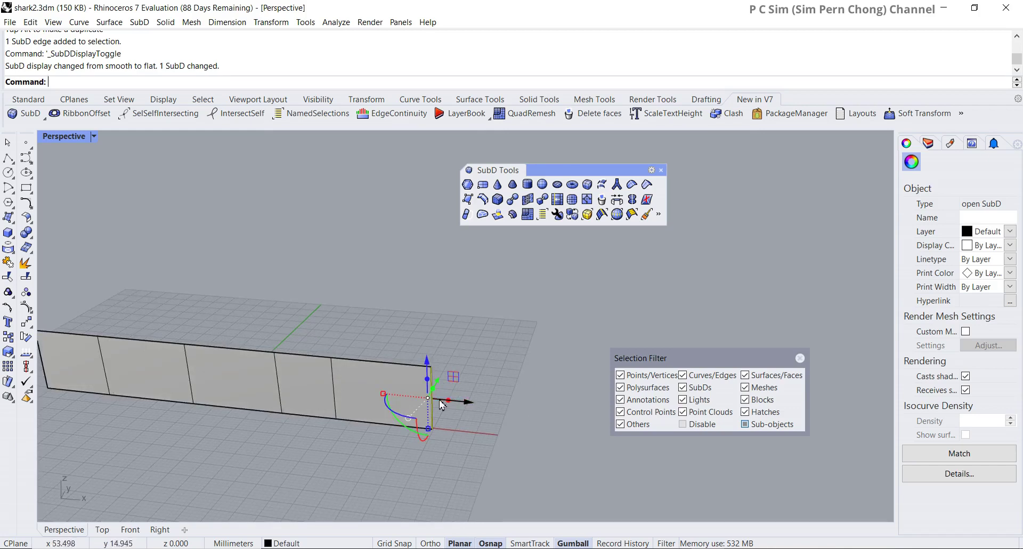
scroll(508, 412, down, 1)
drag(464, 402, 512, 407)
scroll(520, 406, up, 2)
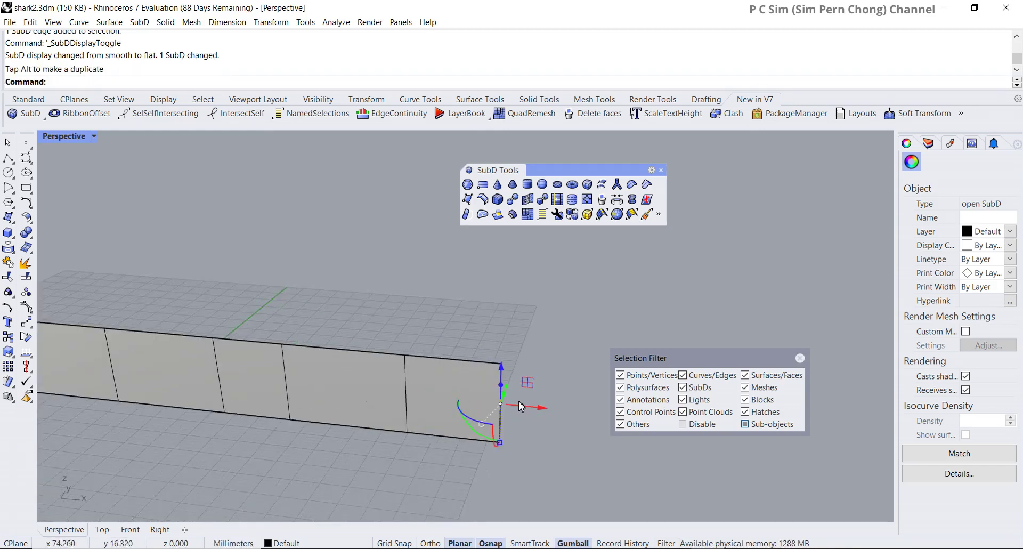
right_drag(521, 408, 436, 419)
scroll(438, 378, down, 2)
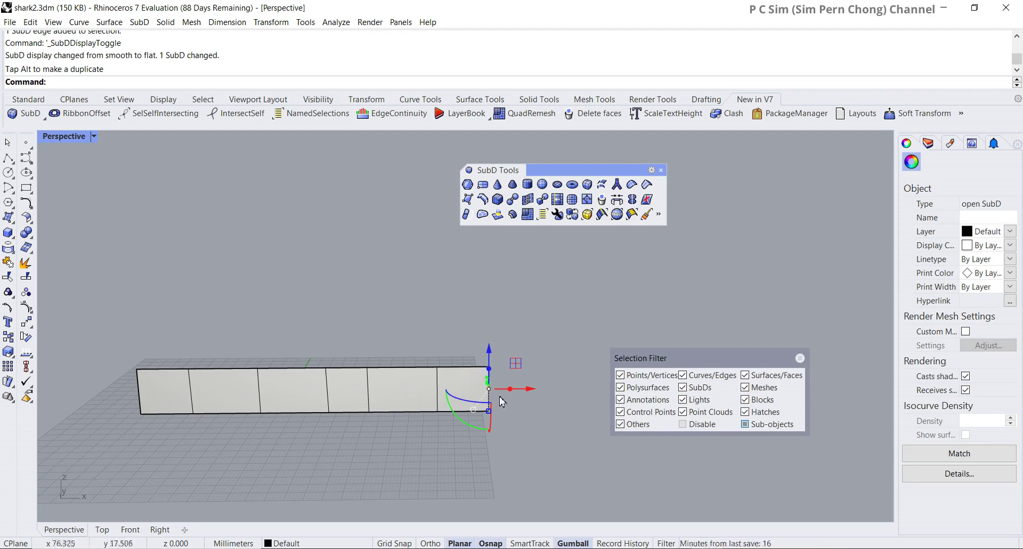
right_drag(516, 437, 480, 431)
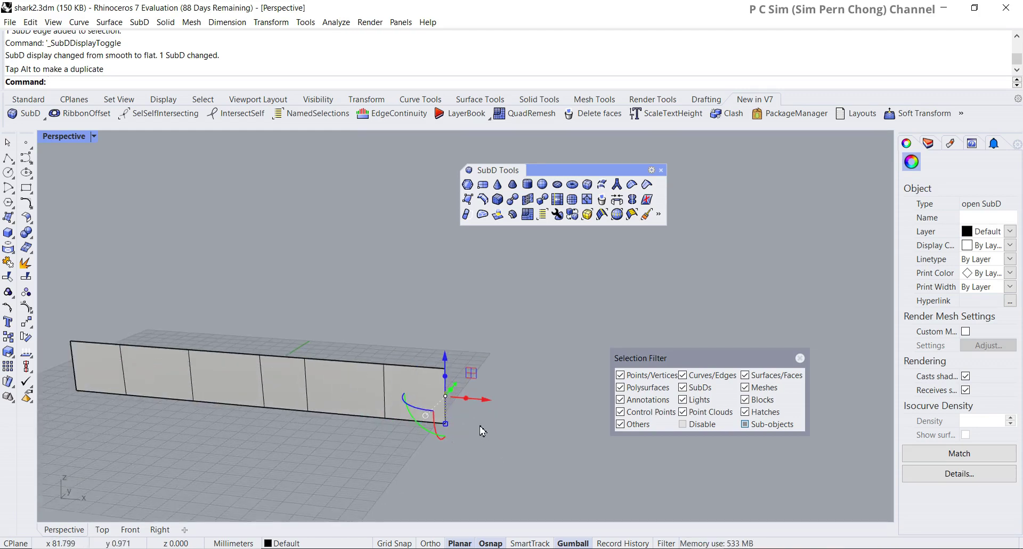
key(Escape)
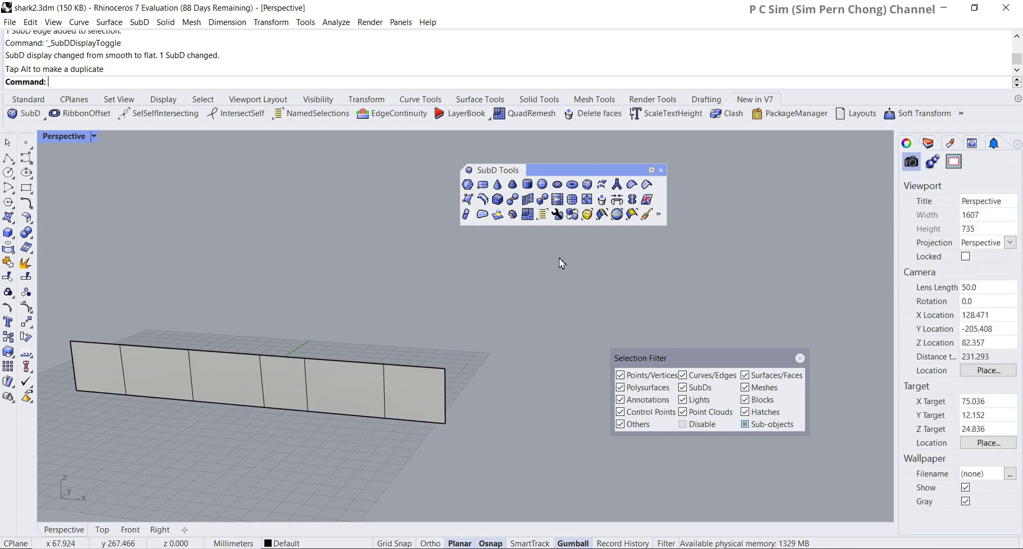
Show the object snap options and place them above the selection filter
click(587, 200)
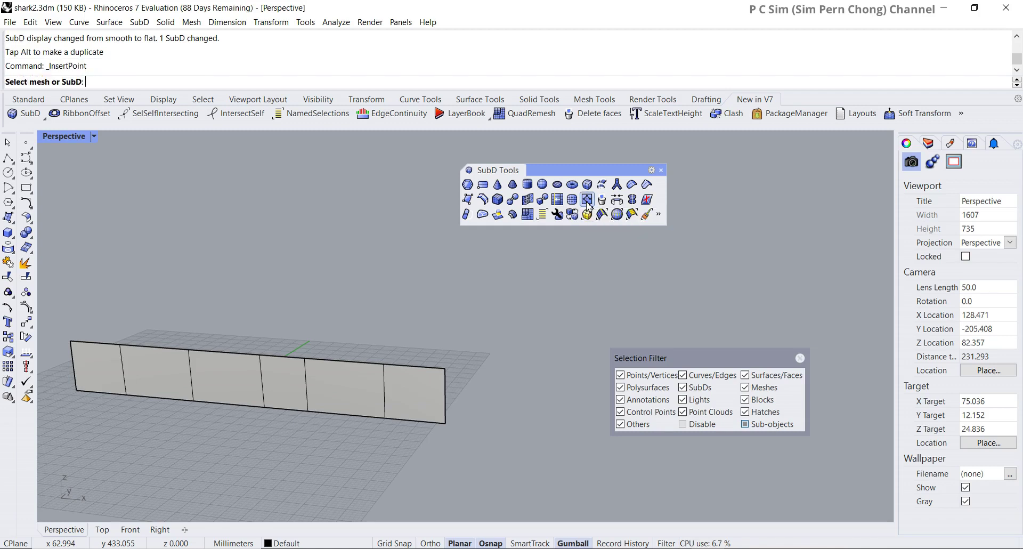
click(495, 543)
drag(723, 424, 574, 247)
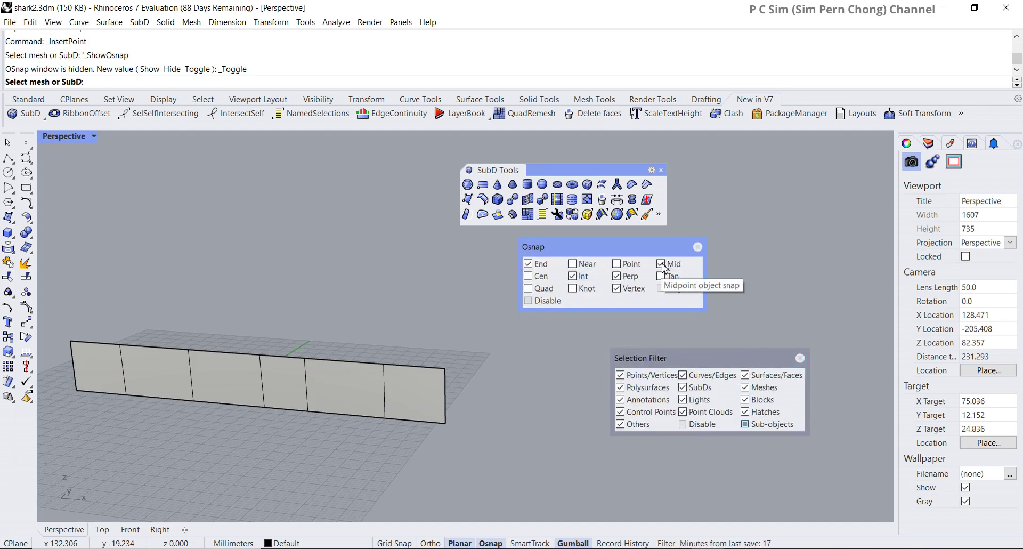
right_click(397, 395)
right_click(388, 394)
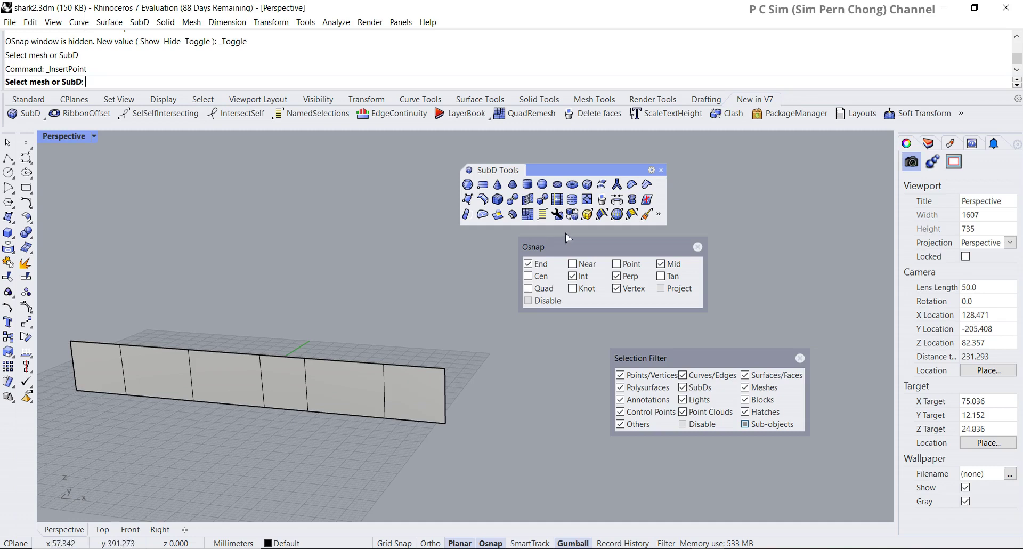
Insert an edge across the SubD's positive-X end face, joining the midpoints of its two vertical edges
click(586, 200)
click(389, 400)
click(385, 394)
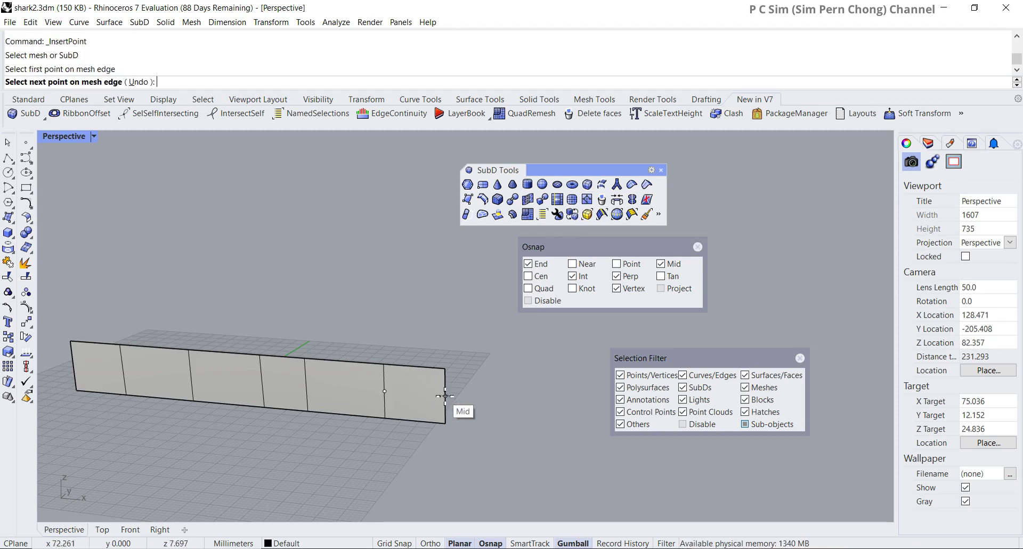
click(445, 395)
right_click(445, 397)
Delete the upper half of the split end face on the positive-X side
scroll(474, 418, up, 3)
right_drag(495, 412, 445, 407)
ctrl+shift+click(445, 407)
key(Delete)
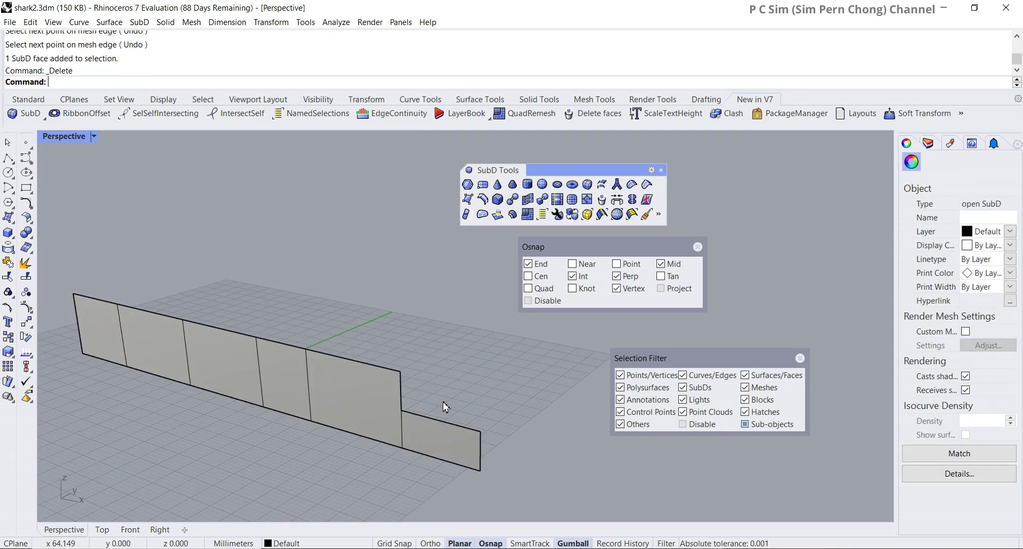
Append a triangular face to the SubD in the notch, joining the upper body corner, the mid vertex and the end face's upper outer corner
scroll(445, 406, up, 3)
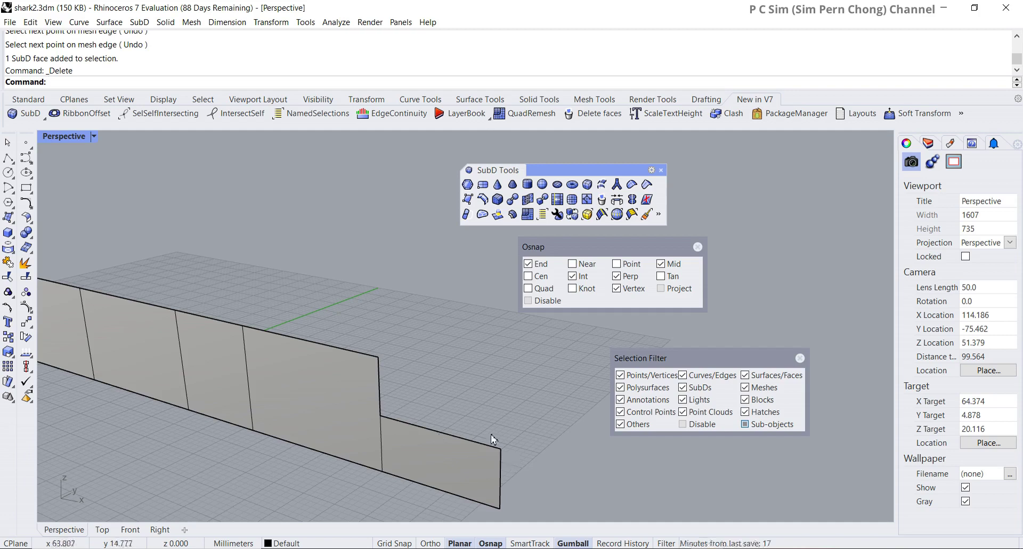
right_drag(486, 436, 494, 406)
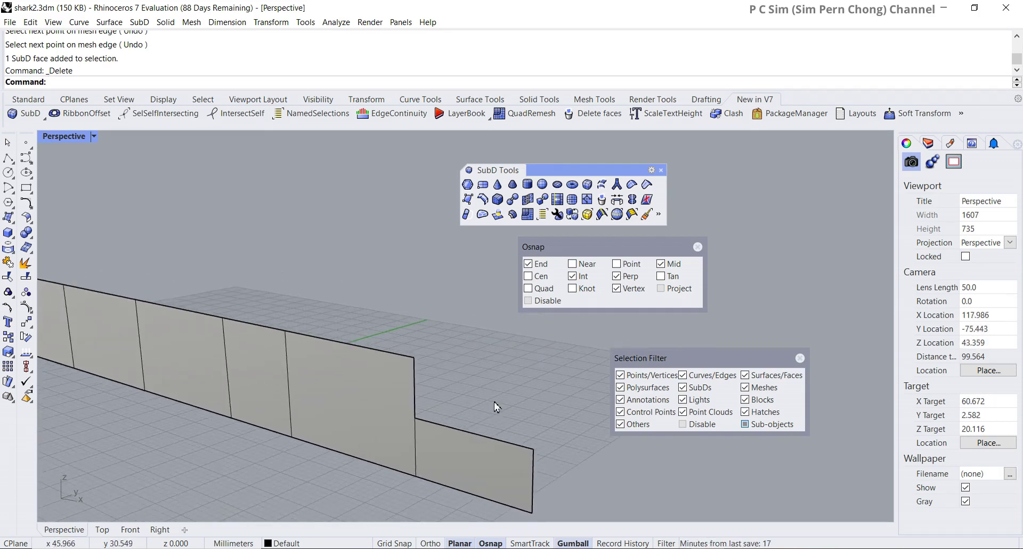
click(468, 201)
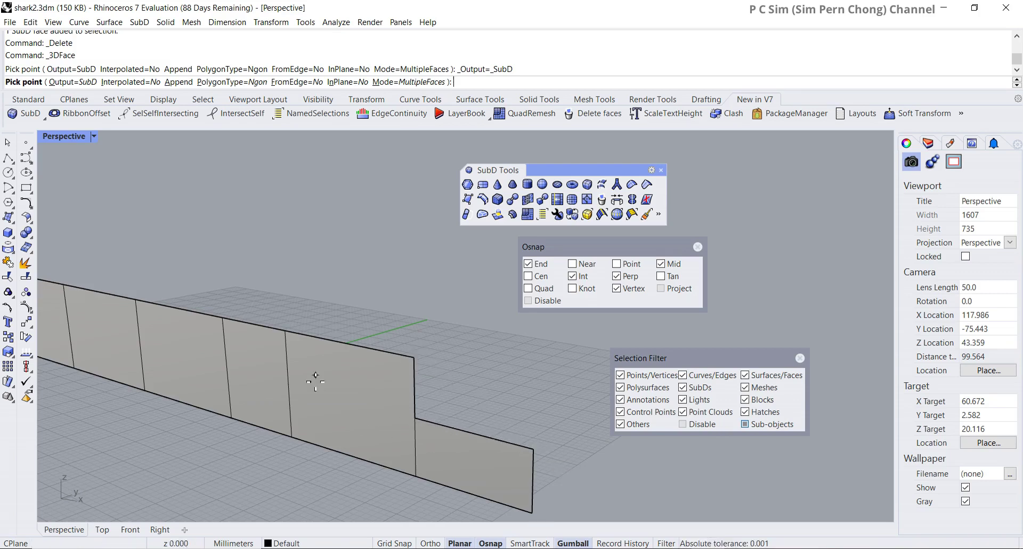
click(178, 82)
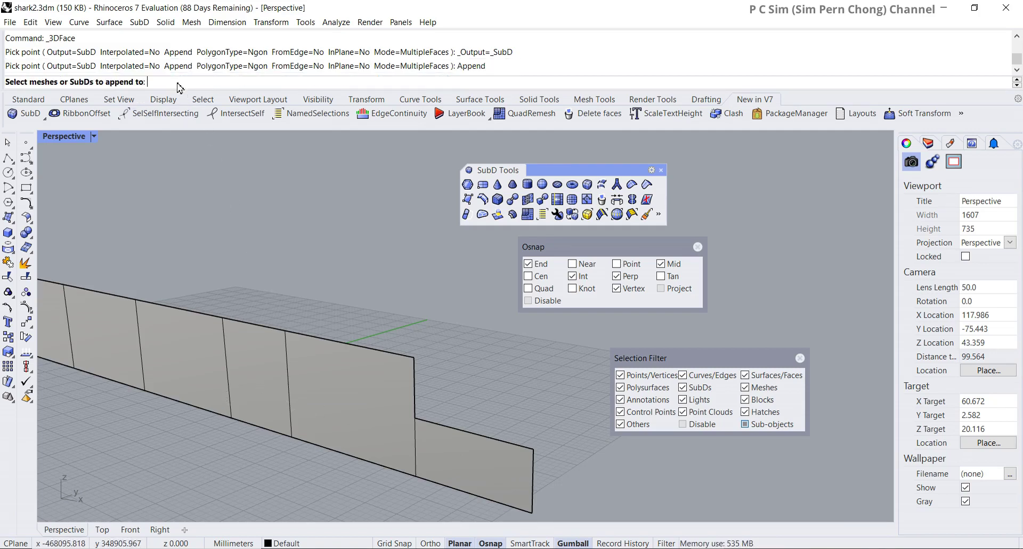
click(276, 373)
key(Return)
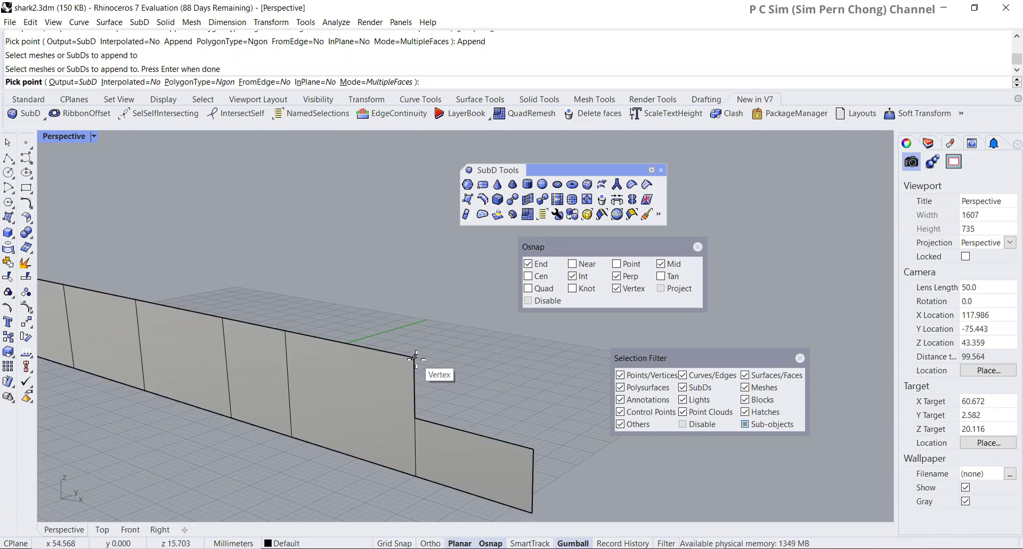
click(416, 357)
click(415, 418)
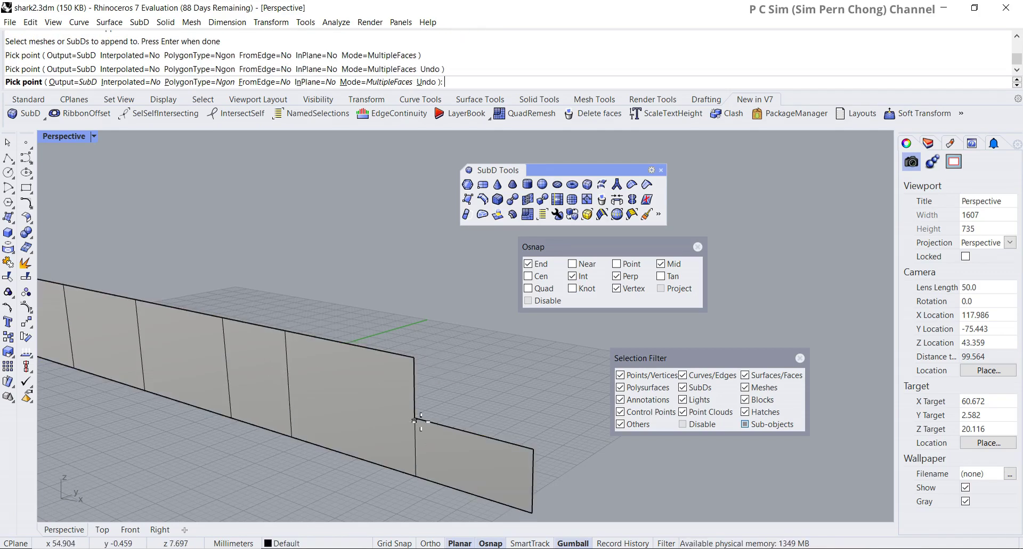
click(533, 449)
key(Return)
right_drag(534, 451, 553, 446)
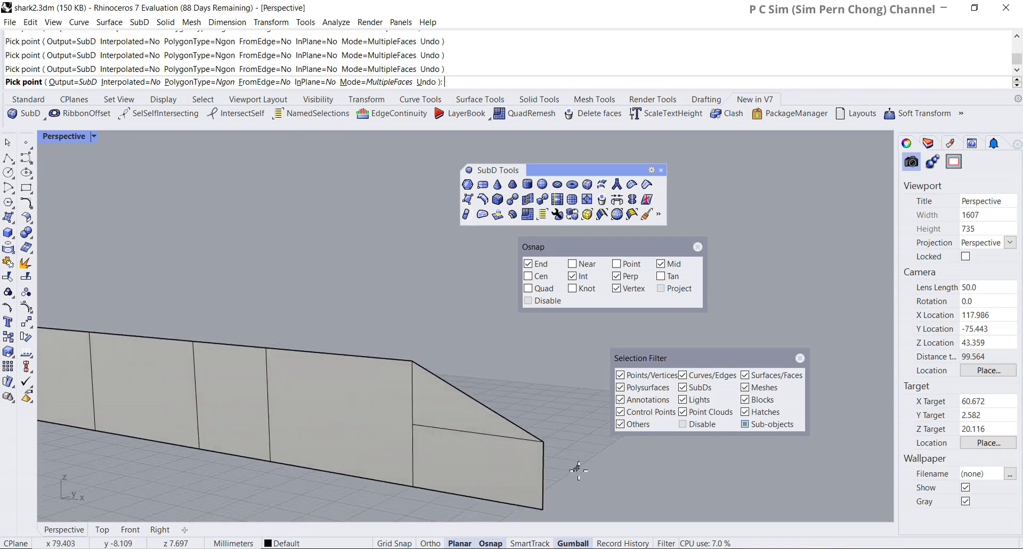
scroll(578, 470, down, 2)
key(Return)
Delete the remaining rectangular end face and append a triangular face from the lower body corner through the mid vertex to the tip
ctrl+shift+click(540, 473)
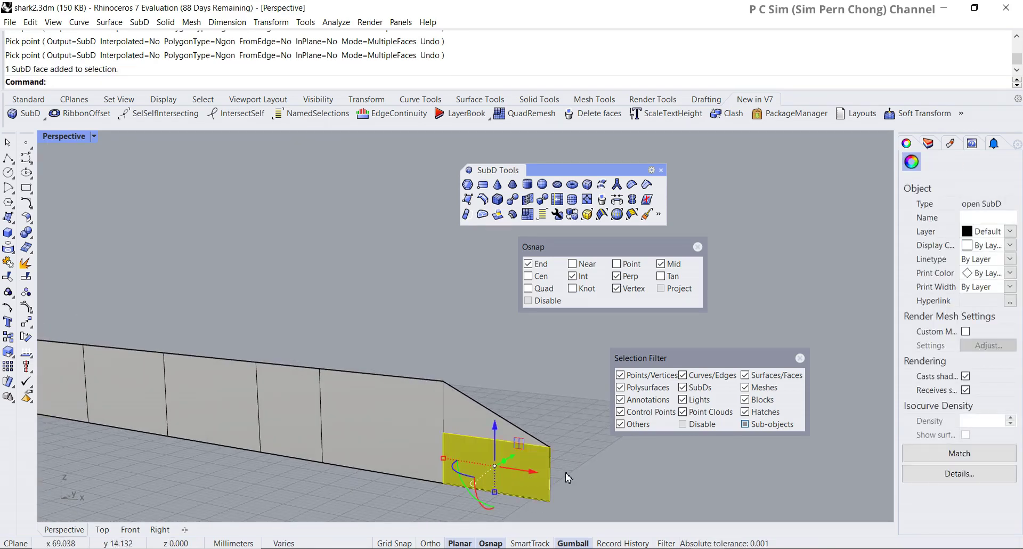
key(Delete)
right_click(565, 473)
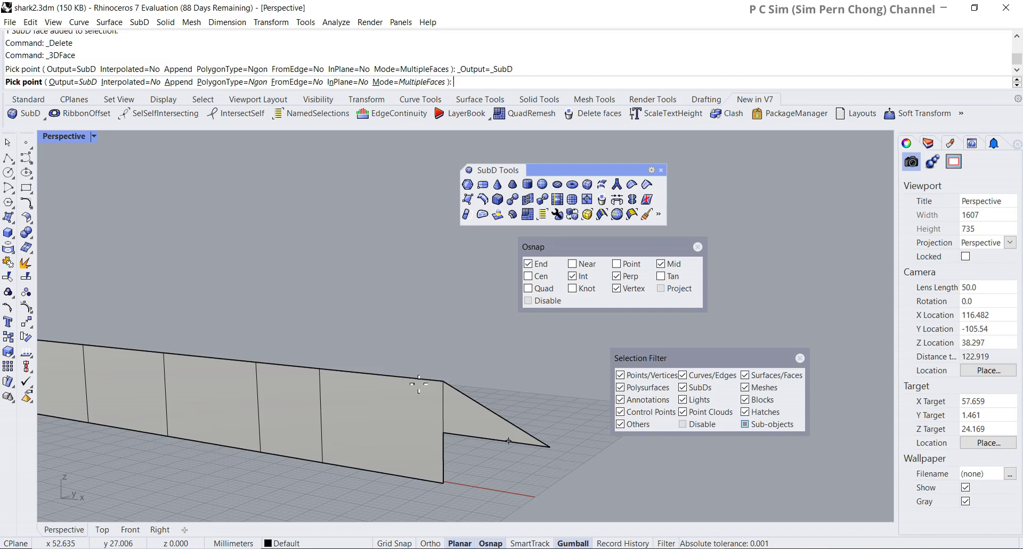
click(179, 82)
click(375, 418)
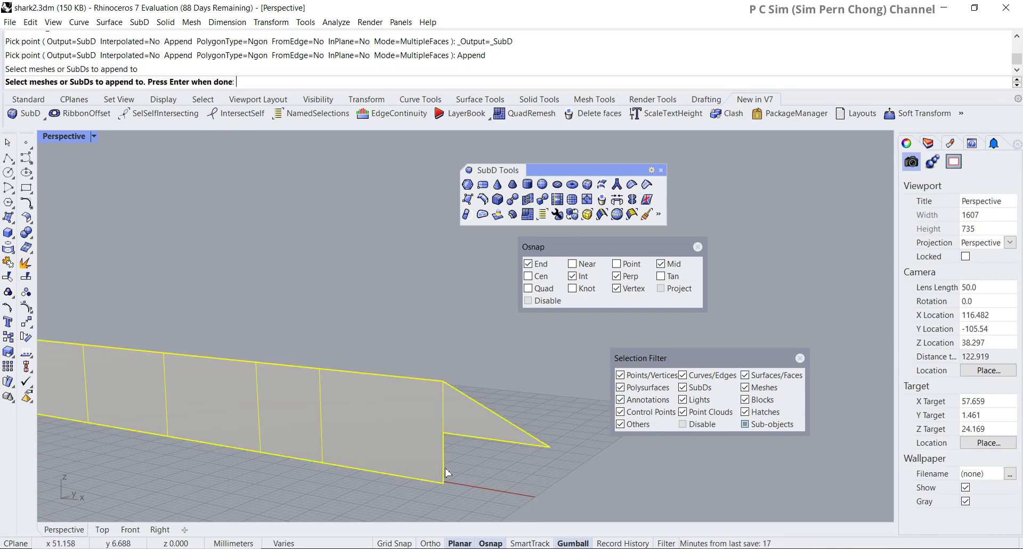
right_click(465, 474)
click(444, 483)
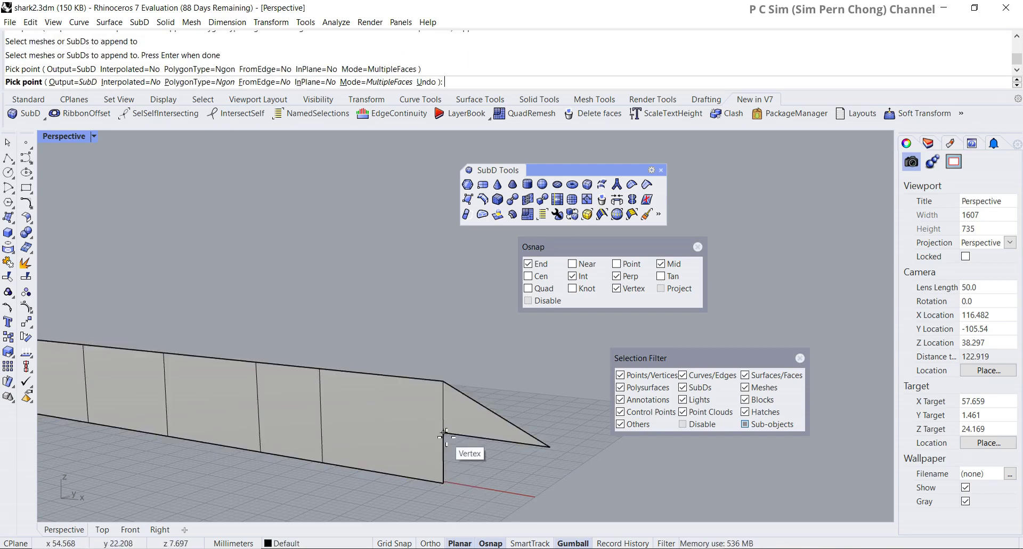
click(443, 433)
click(550, 445)
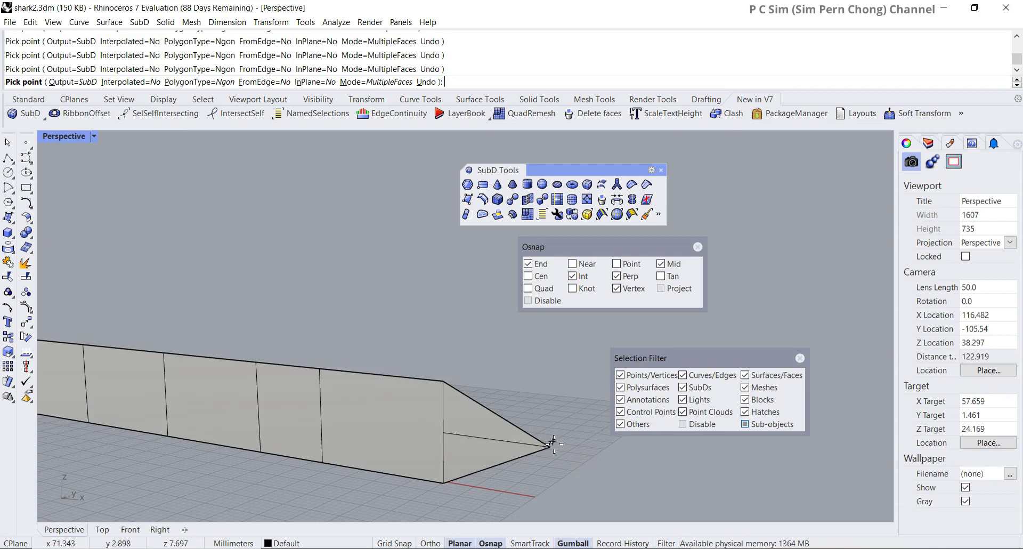
scroll(553, 444, down, 3)
scroll(553, 444, down, 2)
right_click(506, 401)
Turn off sub-object picking in the Selection Filter, select the whole SubD and switch it to smooth display
right_drag(435, 380, 517, 390)
ctrl+shift+click(389, 444)
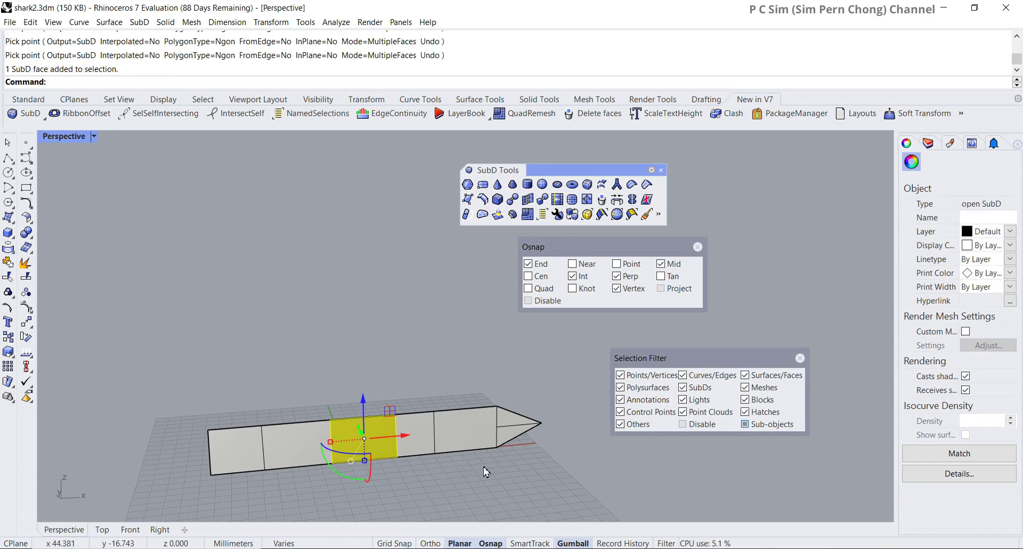
click(745, 424)
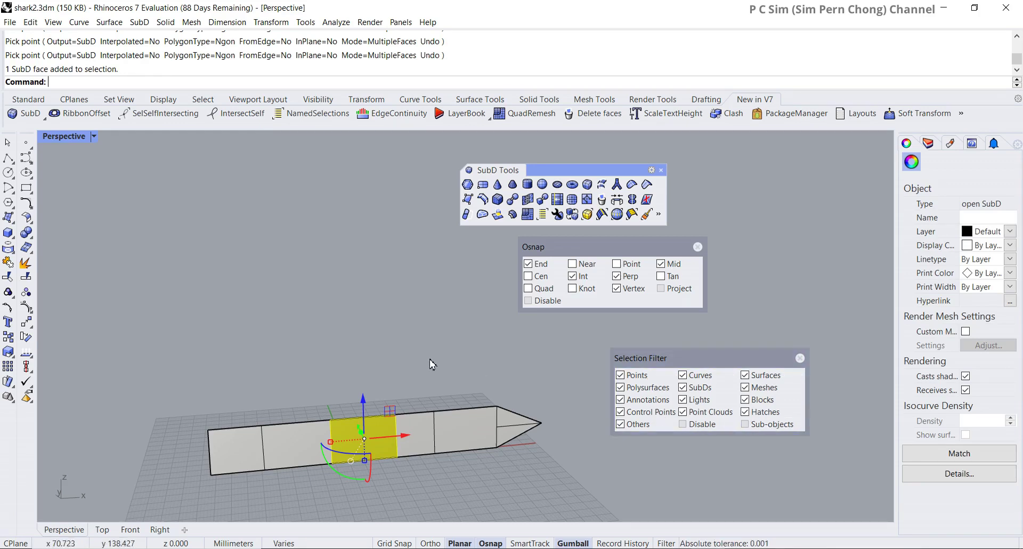
click(426, 383)
click(362, 451)
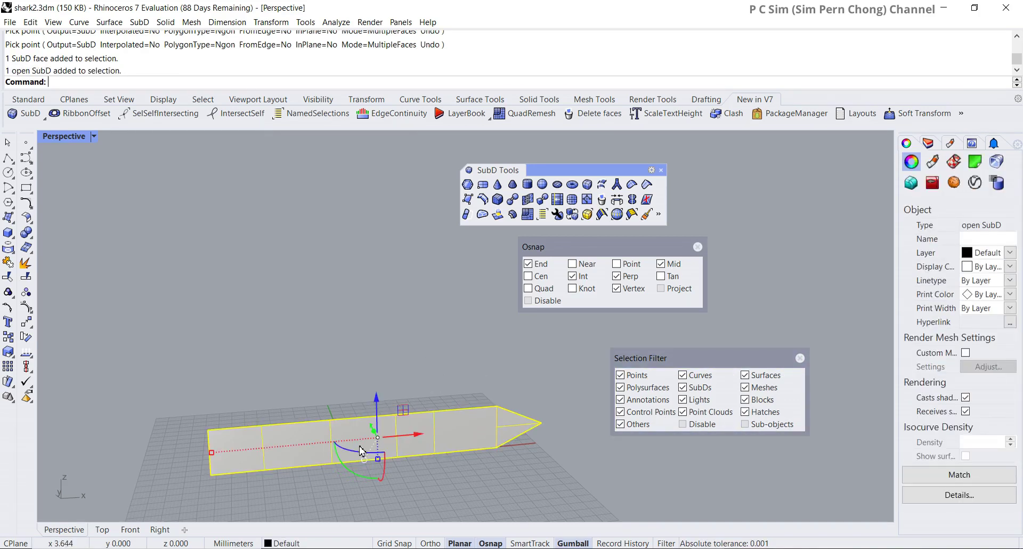
key(Tab)
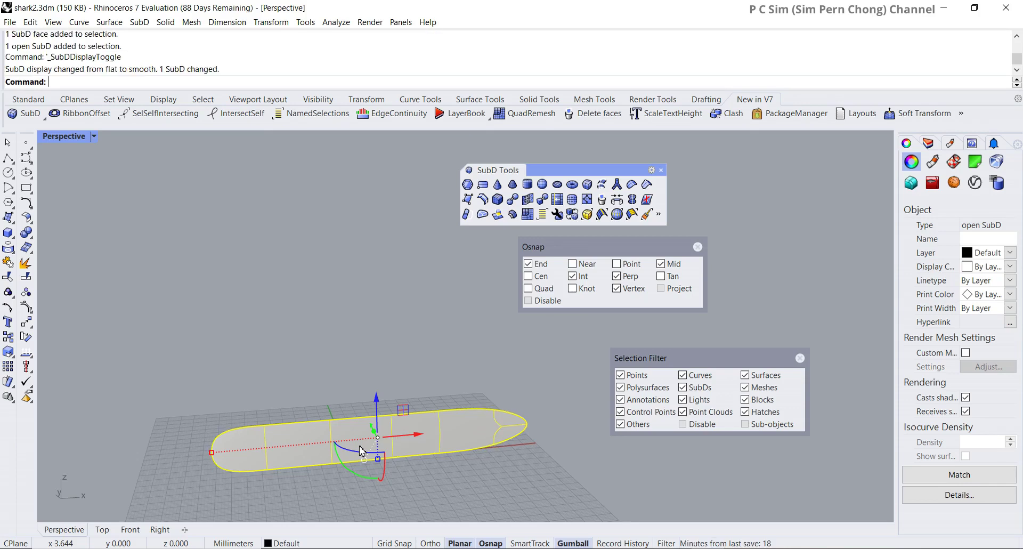
Show the SubD's control points and lower the two upper points at its negative-X end
click(8, 308)
shift+right_drag(172, 400, 206, 348)
drag(235, 330, 342, 377)
right_drag(341, 376, 336, 377)
drag(294, 300, 296, 315)
Move the third pair of control points from the negative-X end slightly toward negative X
scroll(293, 387, down, 4)
right_drag(348, 417, 378, 401)
drag(361, 332, 425, 426)
right_drag(418, 424, 394, 432)
drag(422, 384, 404, 385)
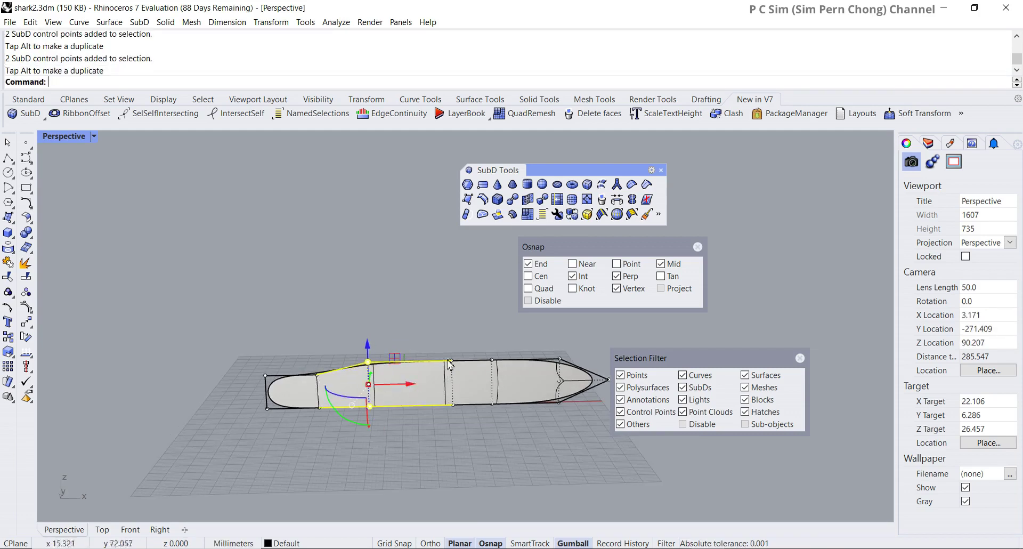
click(484, 350)
right_drag(483, 350, 408, 352)
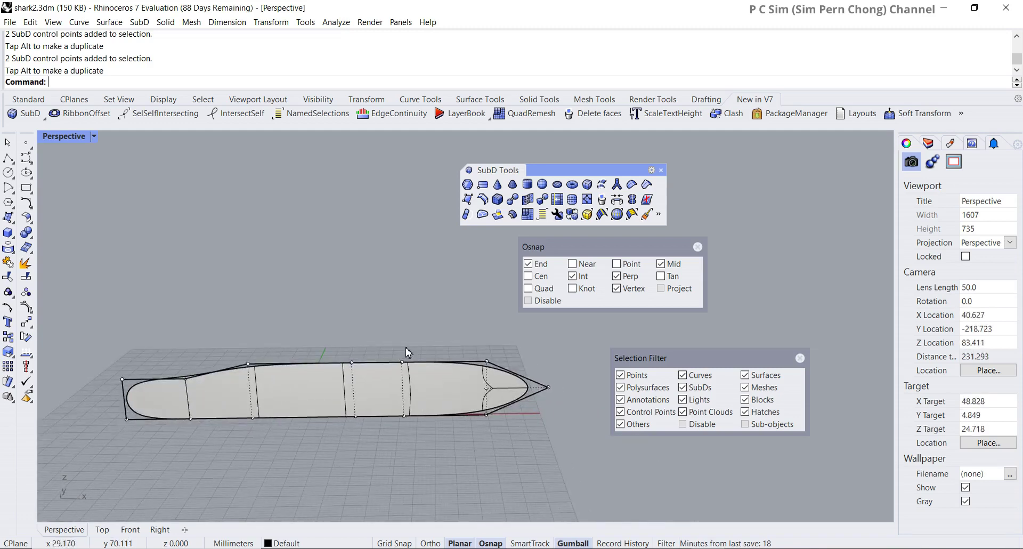
Scale the pair of control points just before the pointed tail closer together vertically to narrow the body, and hide the control points
drag(386, 339, 441, 453)
right_drag(442, 453, 442, 385)
mouse_move(402, 349)
mouse_down()
mouse_move(406, 373)
mouse_move(409, 359)
mouse_up()
key(ctrl+z)
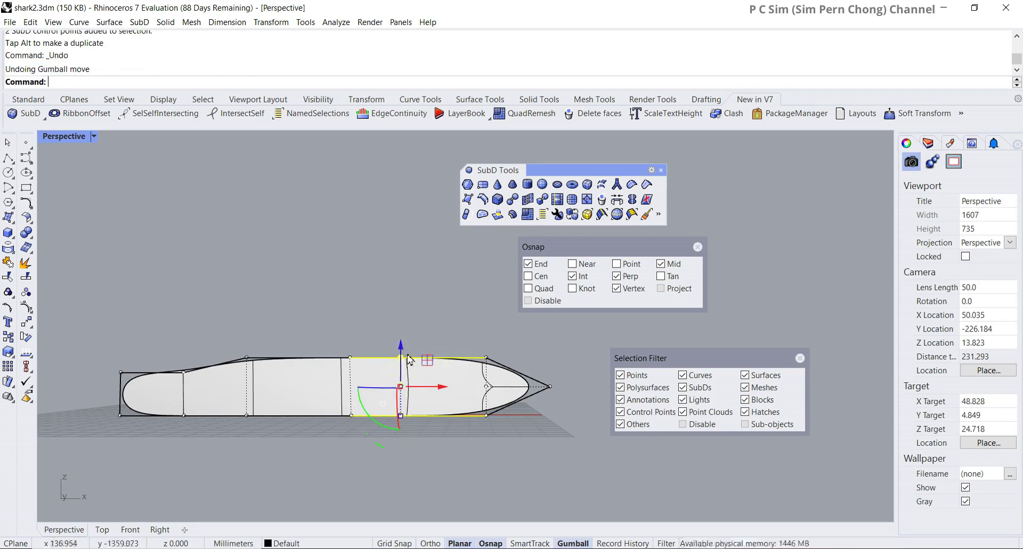
drag(401, 416, 468, 393)
right_drag(468, 393, 460, 403)
click(454, 383)
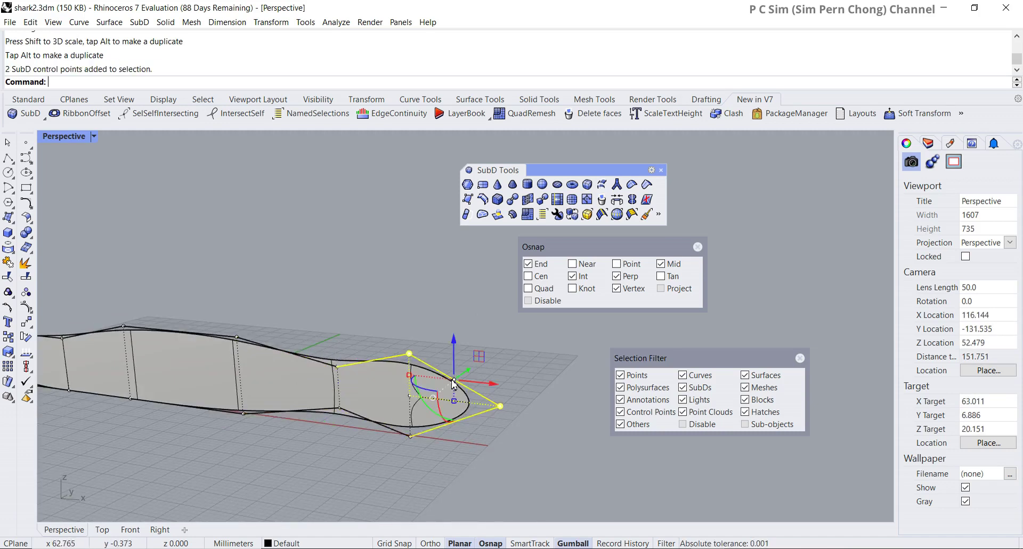
click(578, 387)
key(Escape)
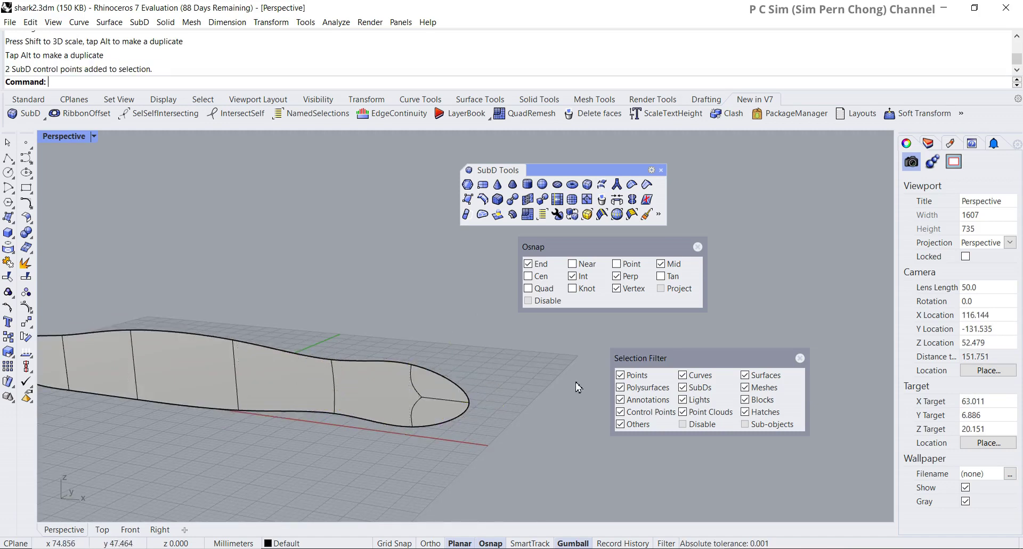
Enable sub-object picking, select the tail's upper slanted edge and align the Gumball to the object
click(463, 391)
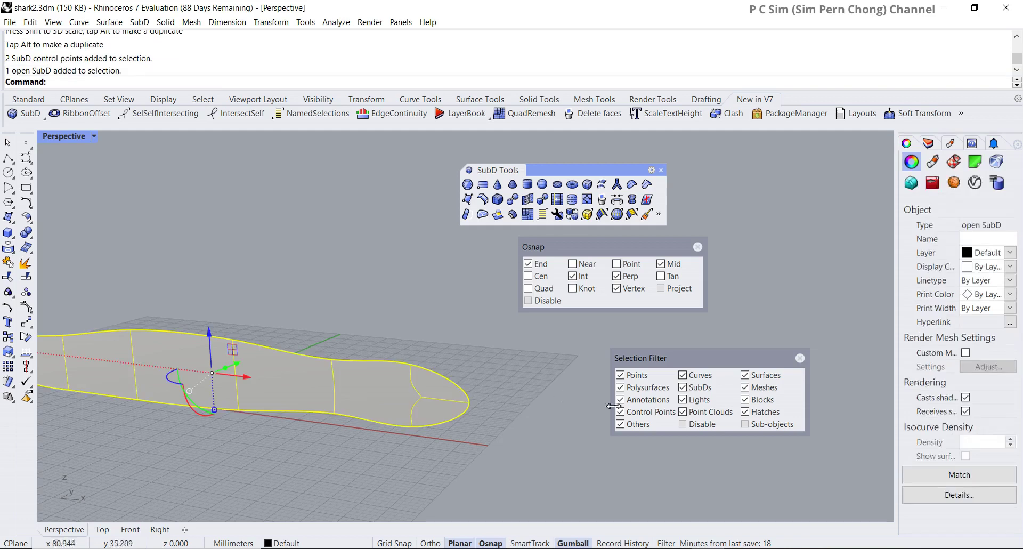
click(745, 424)
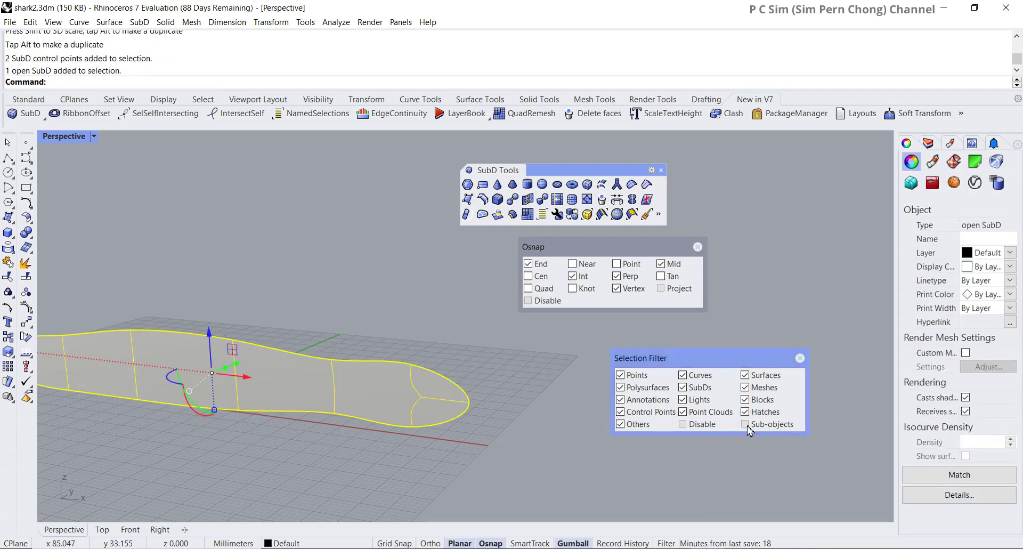
click(444, 375)
mouse_move(484, 387)
right_down()
mouse_move(503, 355)
mouse_move(490, 398)
right_up()
right_click(580, 545)
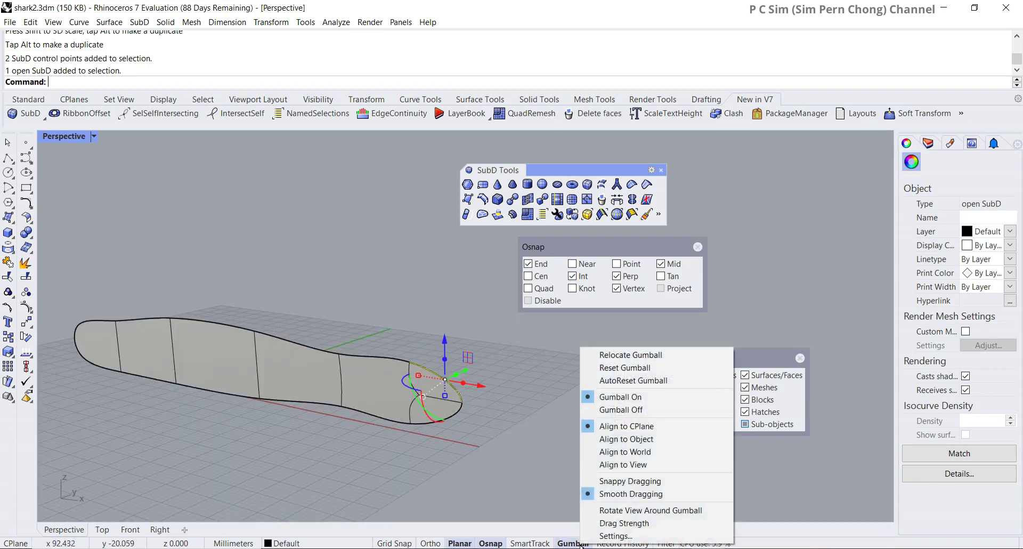
click(626, 438)
Extrude the tail's upper slanted edge outward into a fin face and scale its outer edge shorter in flat display
right_drag(502, 447, 523, 427)
drag(451, 403, 507, 348)
key(Tab)
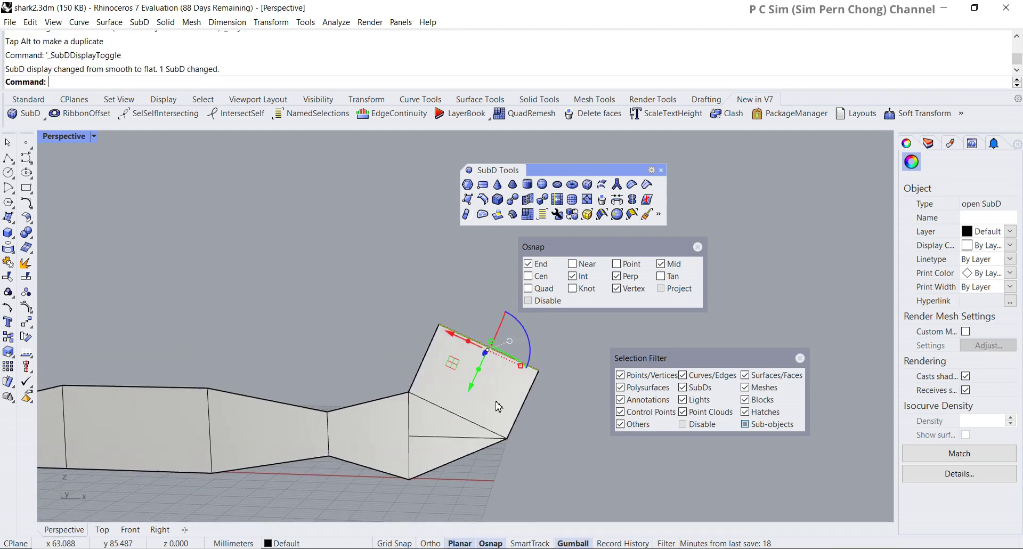
right_drag(521, 369, 465, 392)
drag(495, 379, 481, 370)
right_drag(481, 374, 459, 413)
Align the Gumball to the CPlane, move the upper fin's outer edge toward positive X and scale it along X
right_click(577, 542)
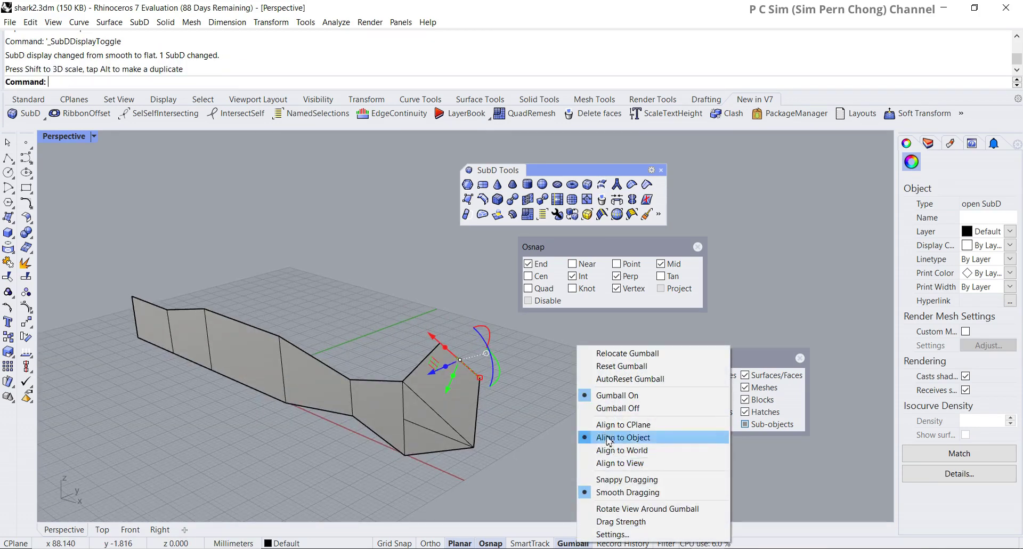
click(623, 425)
right_drag(548, 421, 533, 418)
drag(515, 373, 540, 385)
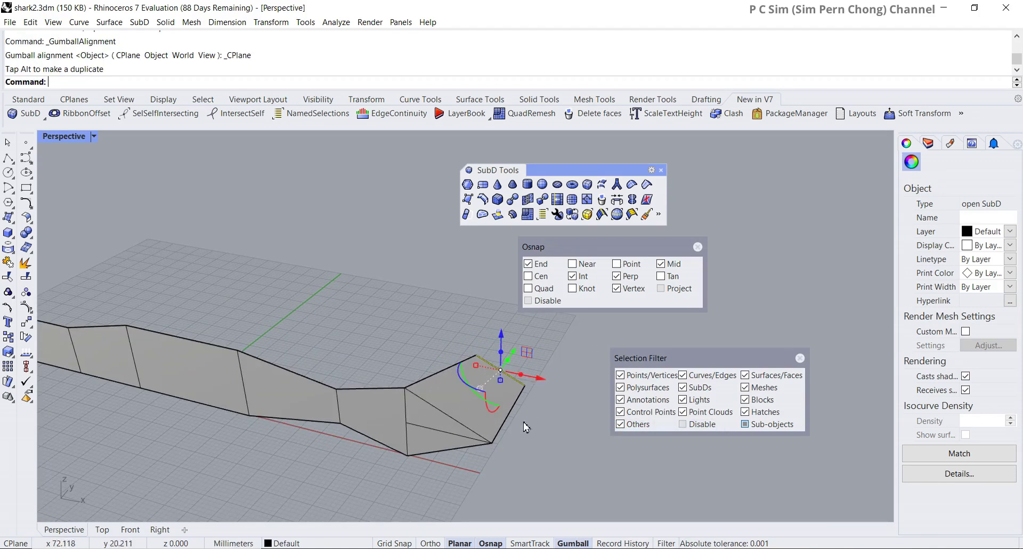
drag(477, 365, 486, 370)
Select the tail's lower slanted edge, align the Gumball to the object and extrude the edge outward into a lower fin face
right_drag(516, 417, 561, 512)
ctrl+shift+click(457, 455)
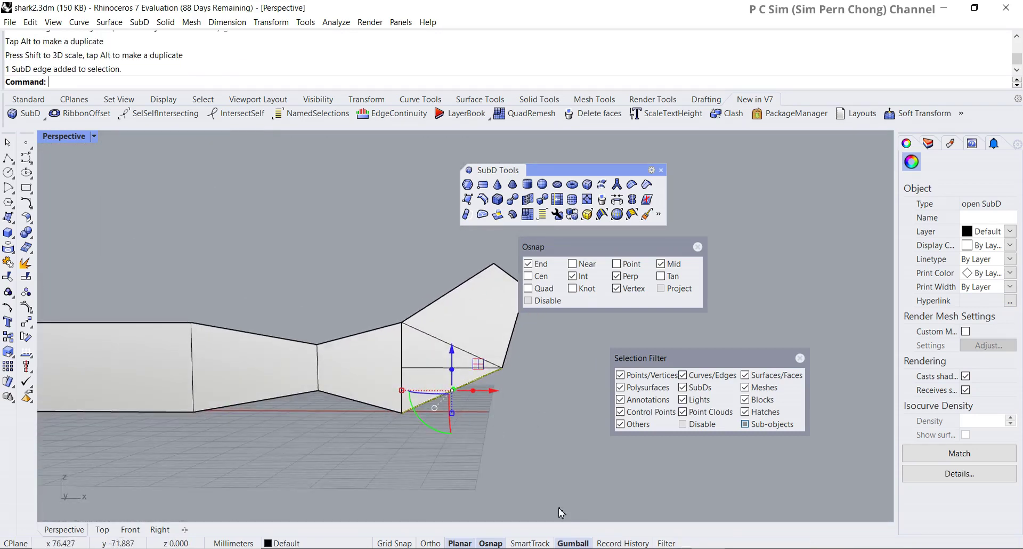
right_click(573, 544)
click(592, 436)
right_drag(503, 430, 461, 440)
drag(451, 423, 447, 484)
Scale the lower fin's outer edge shorter
mouse_move(491, 479)
right_down()
mouse_move(413, 486)
mouse_move(482, 466)
right_up()
drag(500, 442, 478, 480)
right_drag(478, 479, 533, 466)
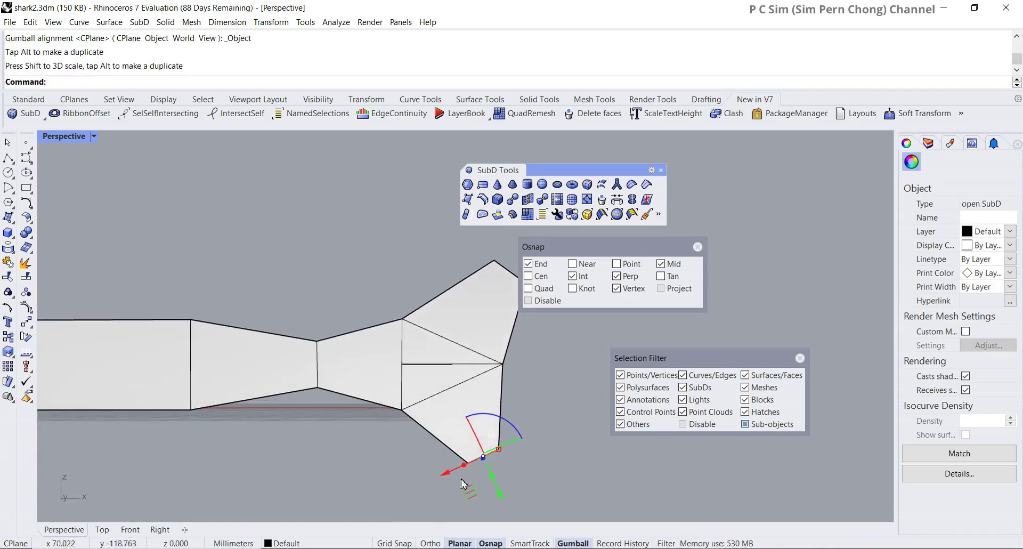
Align the Gumball to the CPlane, move the lower fin's outer edge toward positive X and scale it narrower
right_click(572, 543)
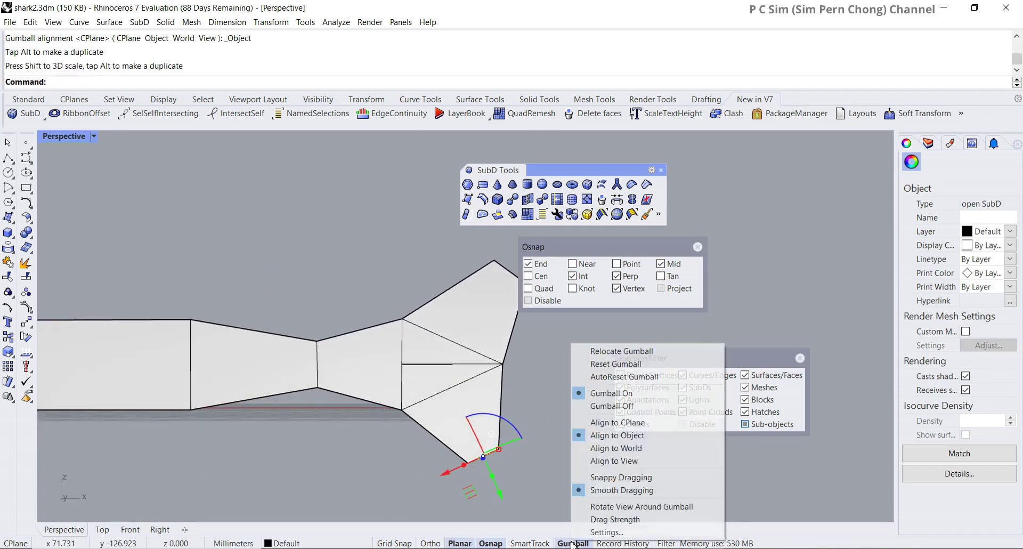
click(613, 422)
drag(526, 450, 508, 401)
click(558, 436)
ctrl+shift+click(509, 456)
drag(548, 440, 491, 438)
Select the vertex at the notch between the two tail fins and move it along X to adjust the fork
right_drag(522, 470, 488, 488)
scroll(486, 468, up, 2)
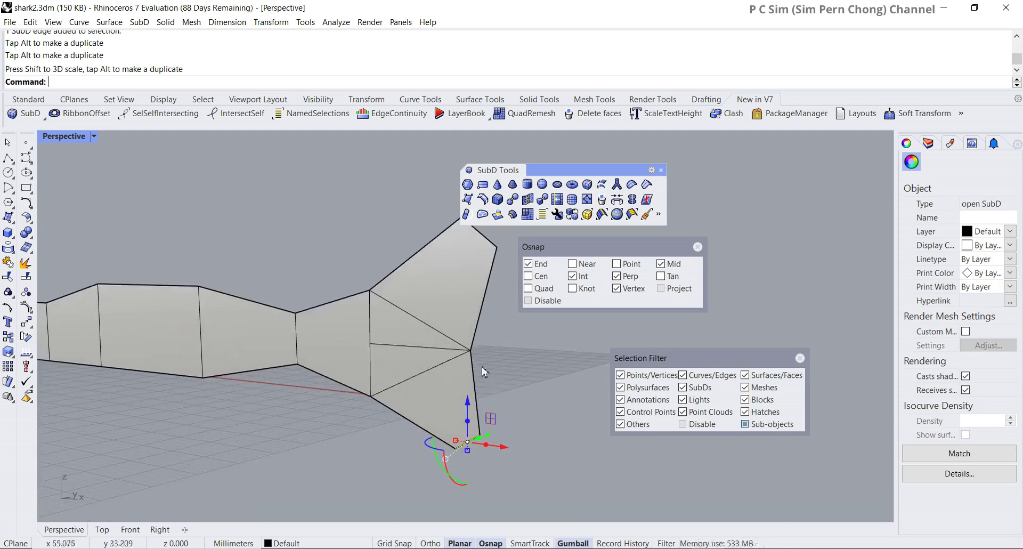
ctrl+shift+click(471, 352)
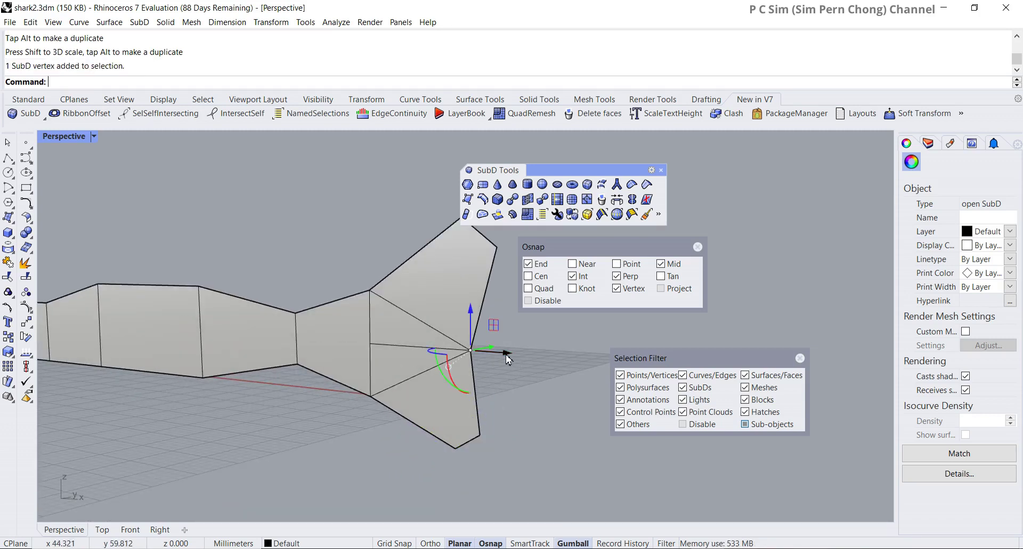
right_drag(507, 356, 496, 400)
drag(495, 401, 476, 403)
mouse_move(476, 403)
right_down()
mouse_move(549, 400)
mouse_move(422, 405)
mouse_move(436, 419)
mouse_move(421, 419)
mouse_move(457, 397)
right_up()
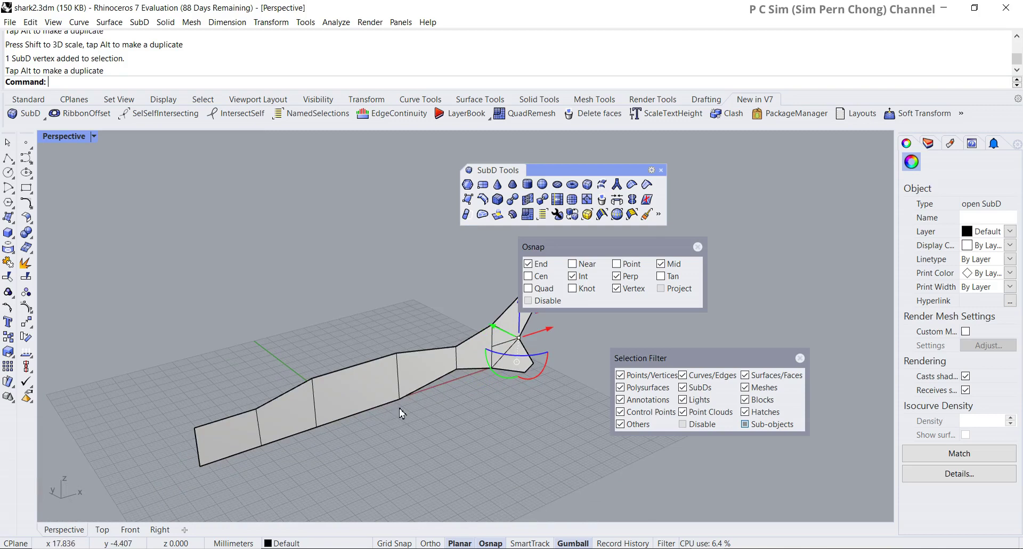
Select the whole open SubD and extrude it toward negative Y to give the shark's half body thickness
right_drag(383, 434, 410, 439)
click(425, 436)
ctrl+shift+click(407, 424)
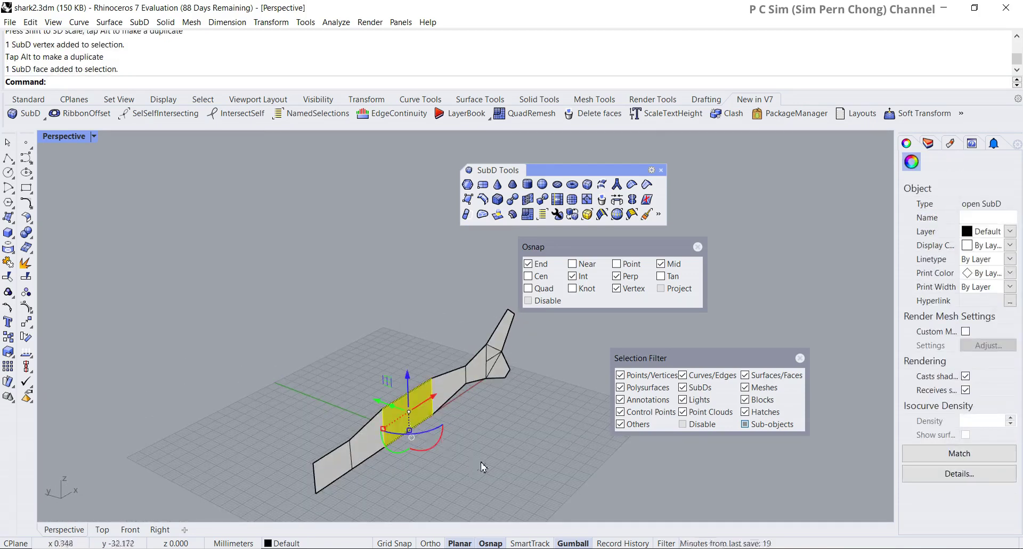
click(543, 440)
right_drag(544, 440, 321, 430)
click(320, 430)
right_drag(376, 454, 356, 379)
drag(360, 367, 412, 421)
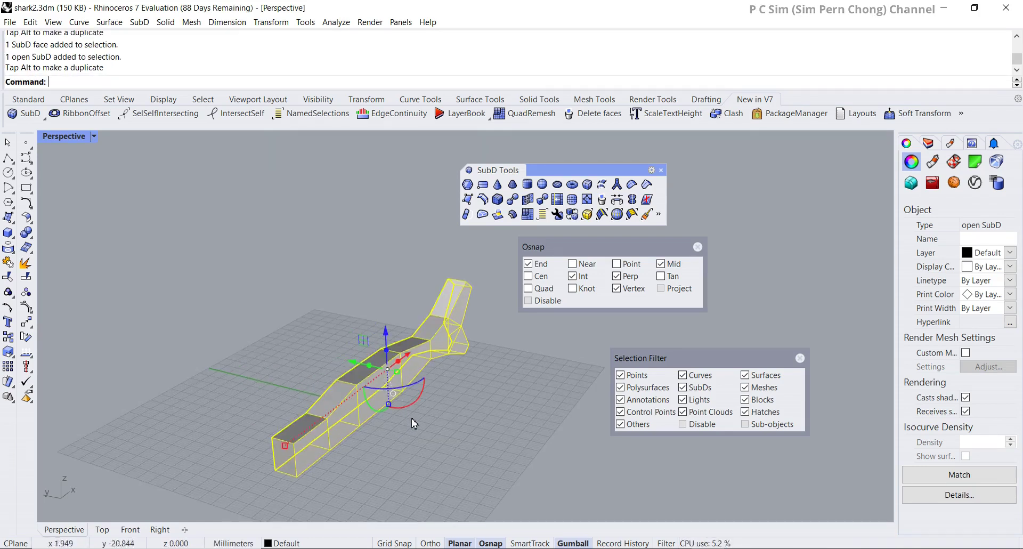
Switch the SubD from flat to smooth display, clear the selection and spread the floating panels away from the model
key(Tab)
right_drag(389, 434, 443, 413)
drag(658, 369, 718, 392)
drag(609, 247, 695, 275)
drag(572, 171, 678, 178)
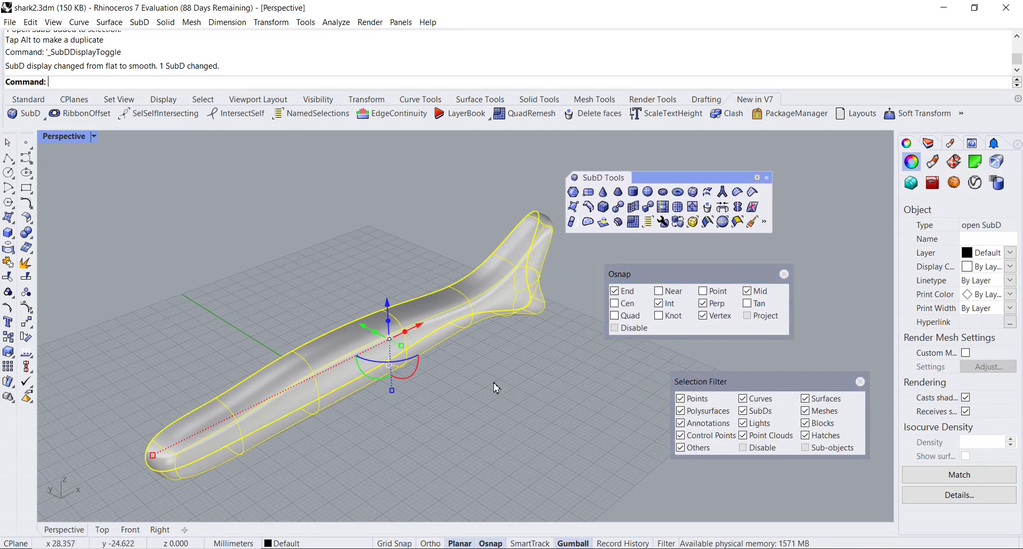
right_drag(424, 395, 383, 405)
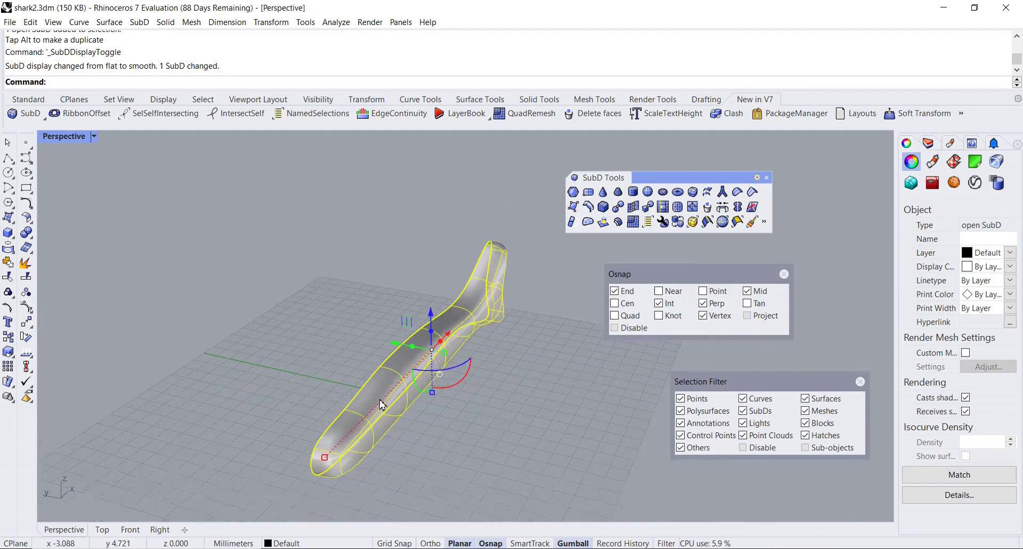
click(395, 435)
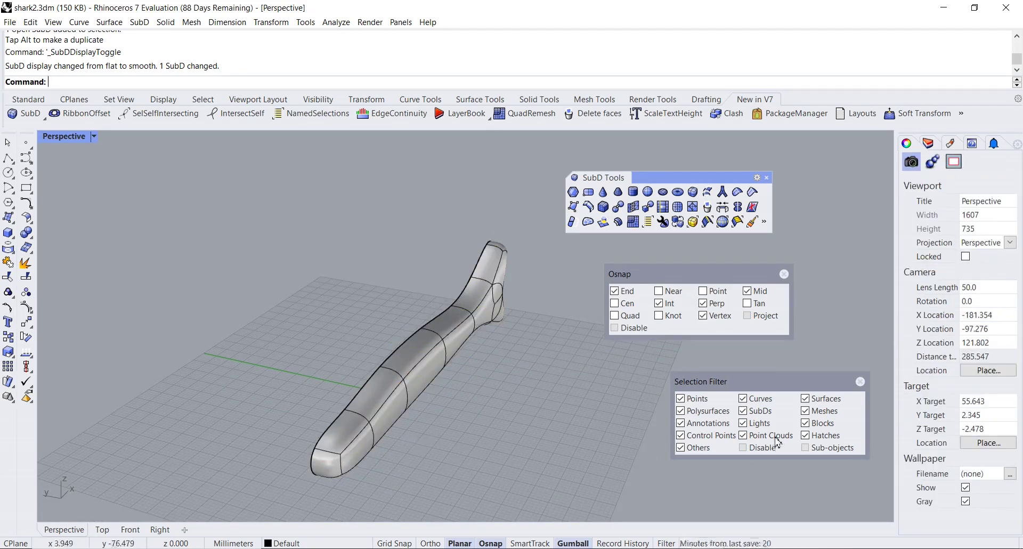
drag(767, 384, 621, 386)
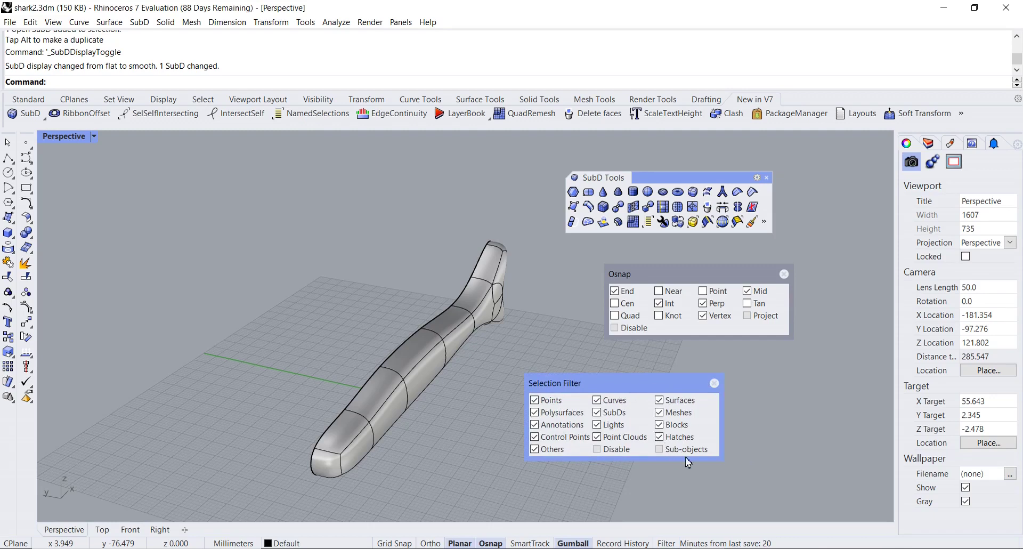
shift+right_drag(475, 456, 456, 459)
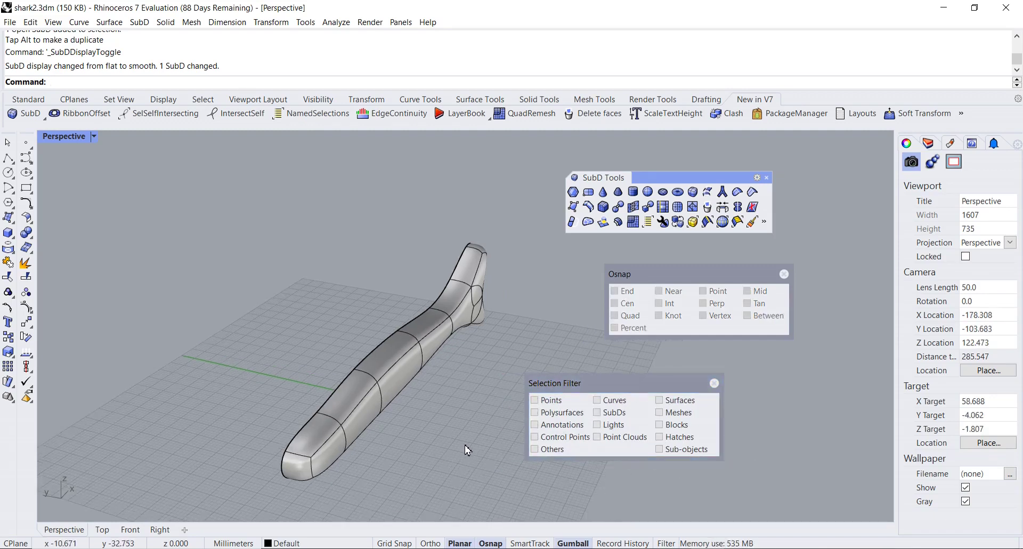
With Record History on, mirror the half body across the X axis to form the other half of the shark
right_drag(517, 454, 449, 438)
scroll(415, 422, up, 4)
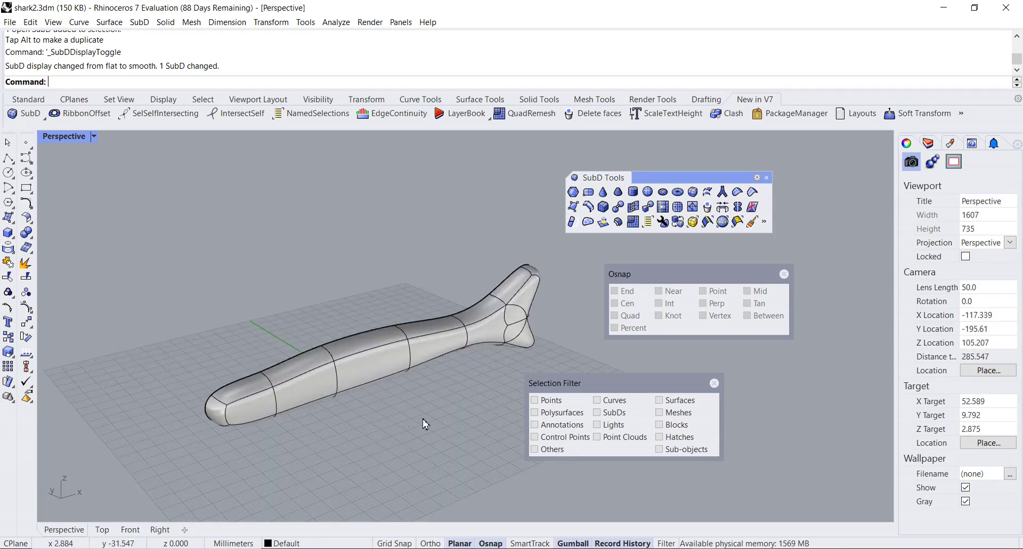
click(366, 381)
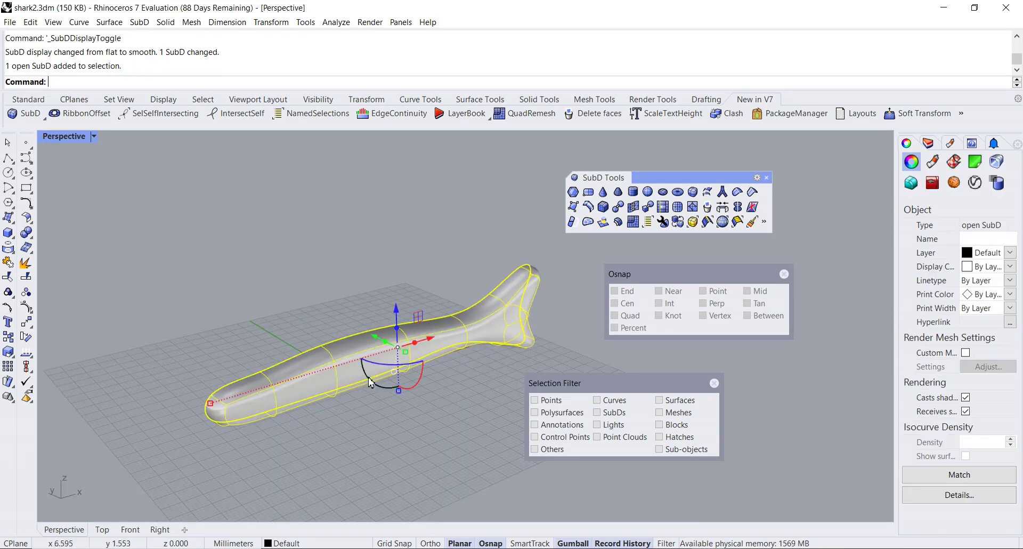
click(26, 323)
drag(46, 323, 65, 326)
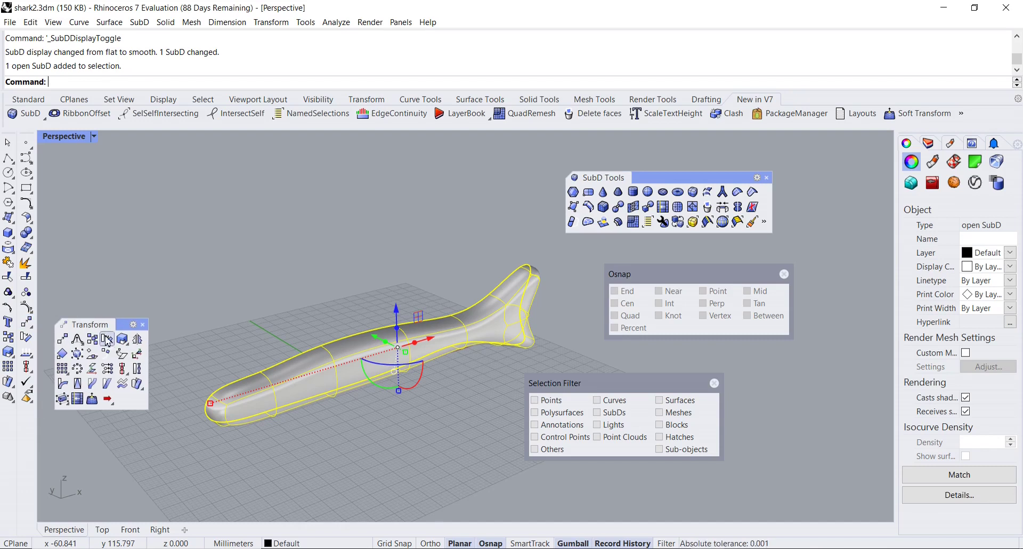
click(137, 340)
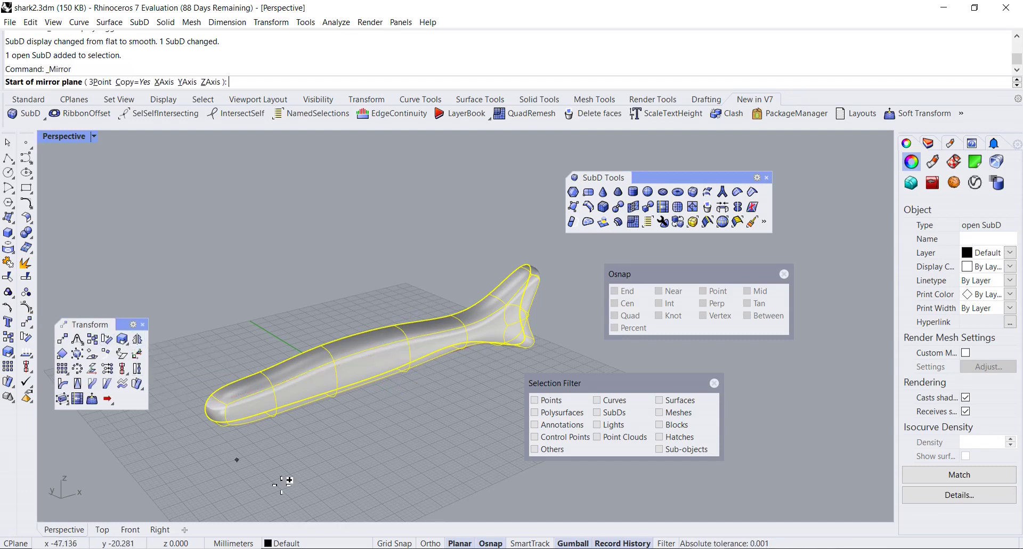
click(195, 432)
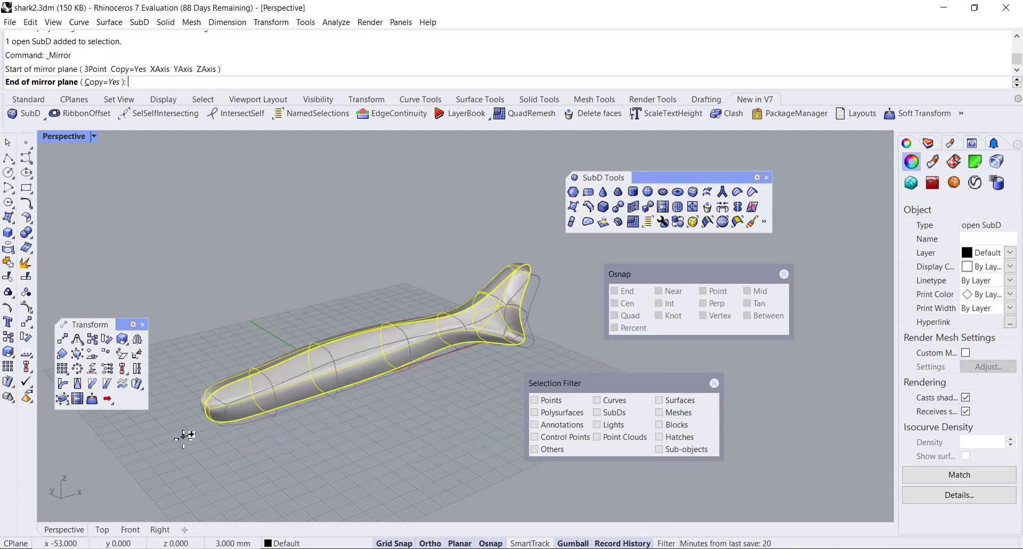
click(190, 431)
right_drag(182, 442, 239, 454)
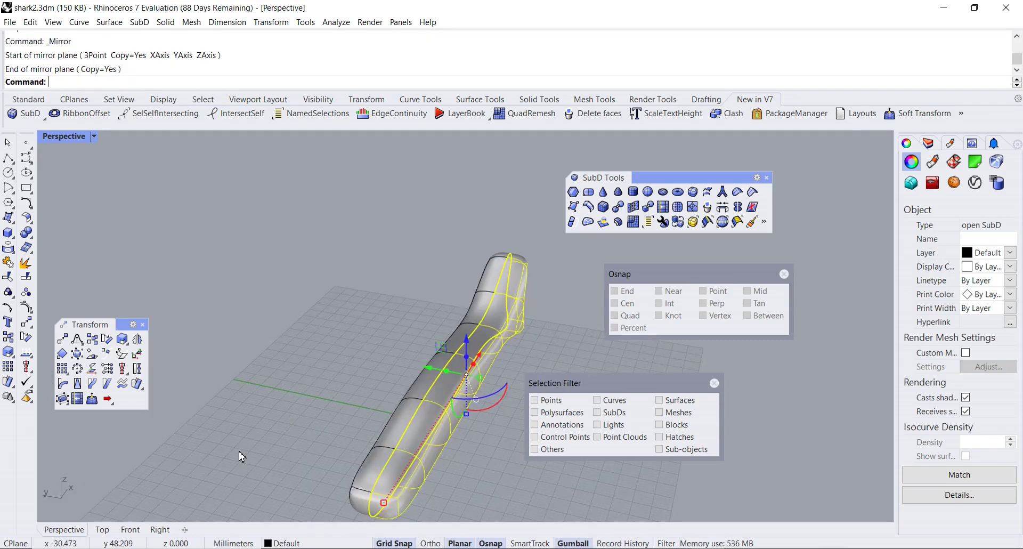
key(Escape)
Turn on the original half's control points and move the four outer nose points inward along Y to narrow the nose
scroll(241, 457, down, 4)
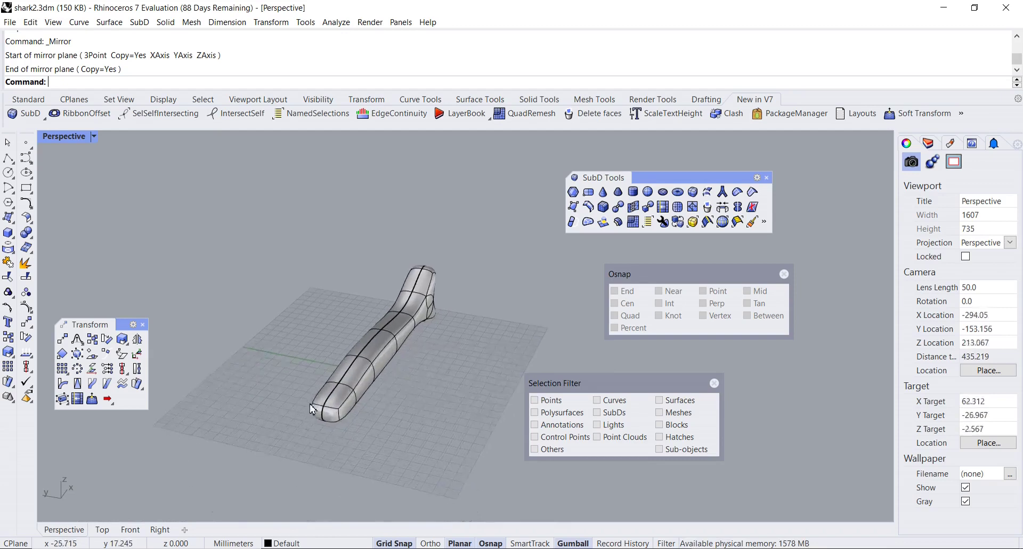
click(346, 398)
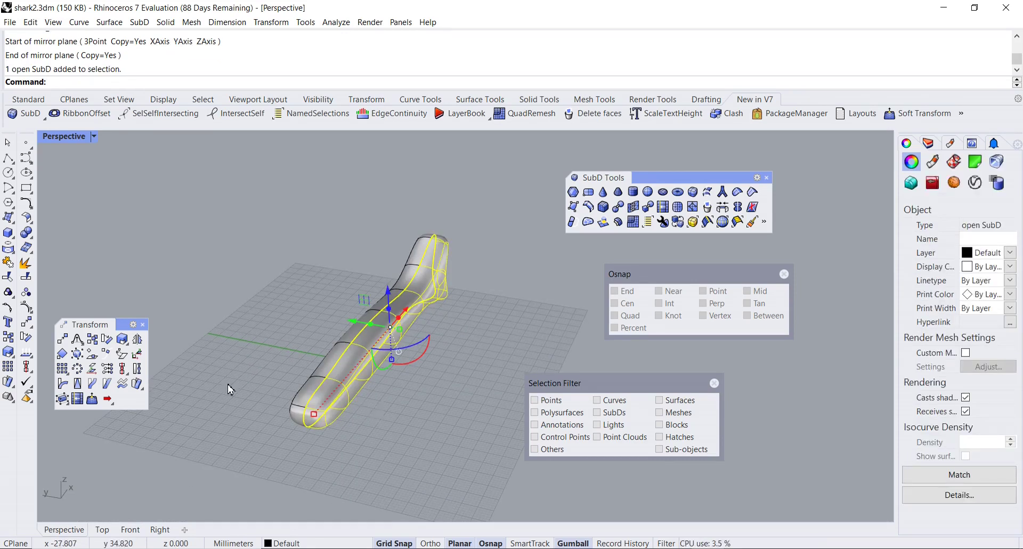
key(F10)
mouse_move(387, 430)
right_down()
mouse_move(411, 383)
mouse_move(405, 437)
right_up()
right_drag(407, 447, 454, 405)
scroll(451, 397, up, 2)
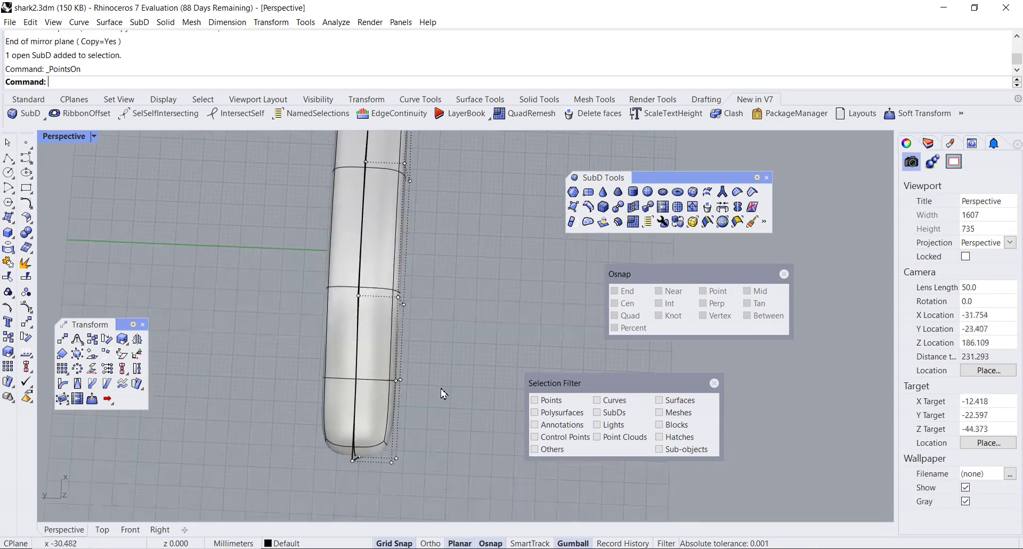
scroll(450, 376, up, 2)
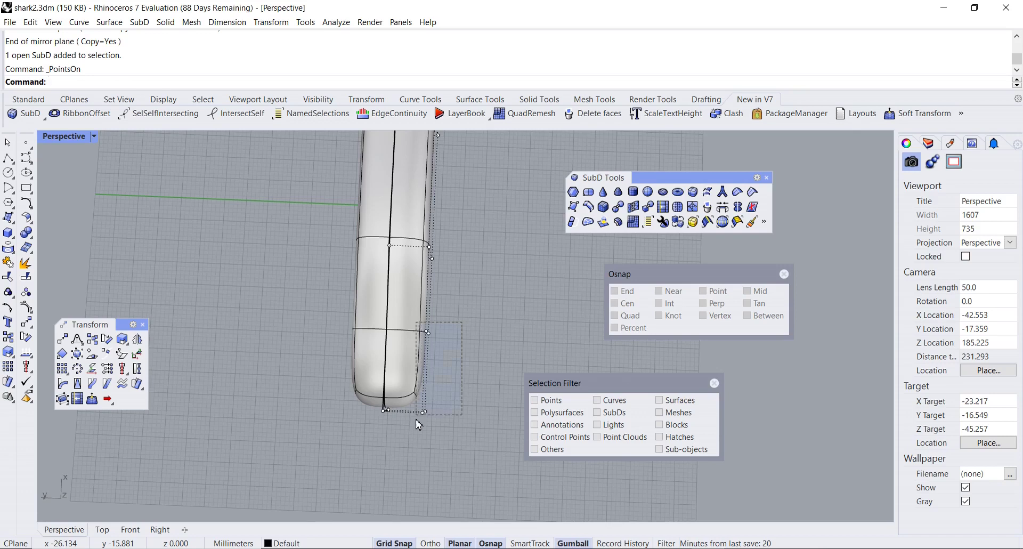
drag(418, 425, 416, 414)
drag(390, 377, 376, 376)
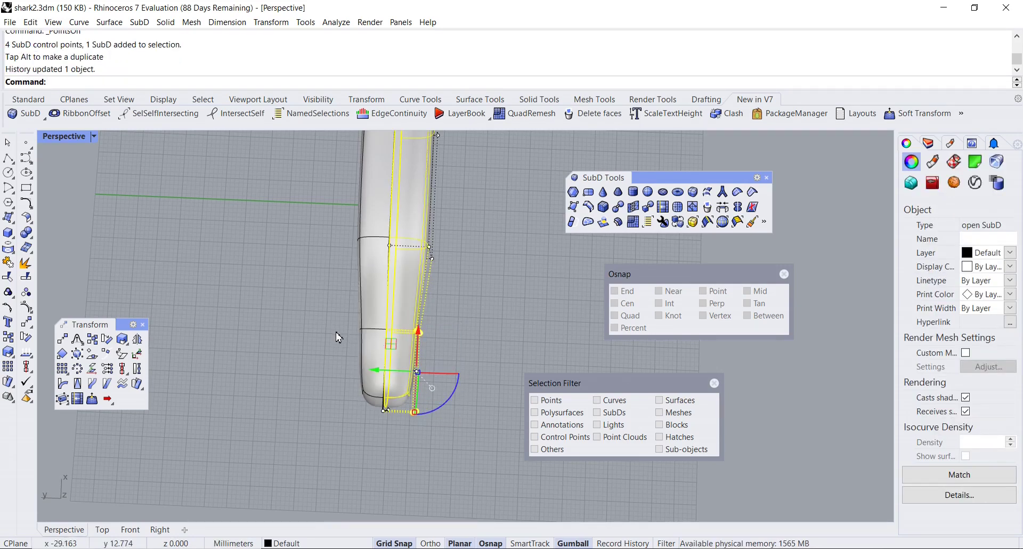
right_drag(339, 339, 367, 376)
click(392, 380)
drag(646, 387, 749, 402)
Show the original half's control points again and move the four points at the narrow section before the tail toward positive X
right_drag(433, 304, 458, 373)
click(432, 369)
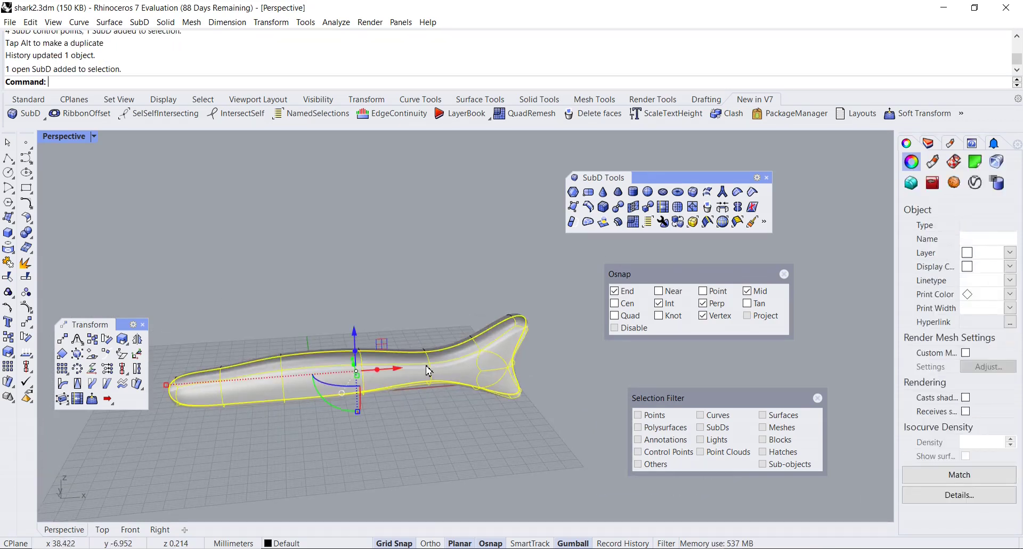
click(25, 308)
key(Home)
drag(397, 318, 436, 421)
right_drag(437, 421, 429, 404)
scroll(431, 402, up, 4)
drag(456, 353, 474, 353)
Select the ten outer-side control points of the tail section and move them inward along Y to thin the tail
right_drag(420, 465, 469, 381)
mouse_move(303, 242)
right_down()
mouse_move(308, 267)
mouse_move(305, 257)
right_up()
right_drag(282, 216, 380, 230)
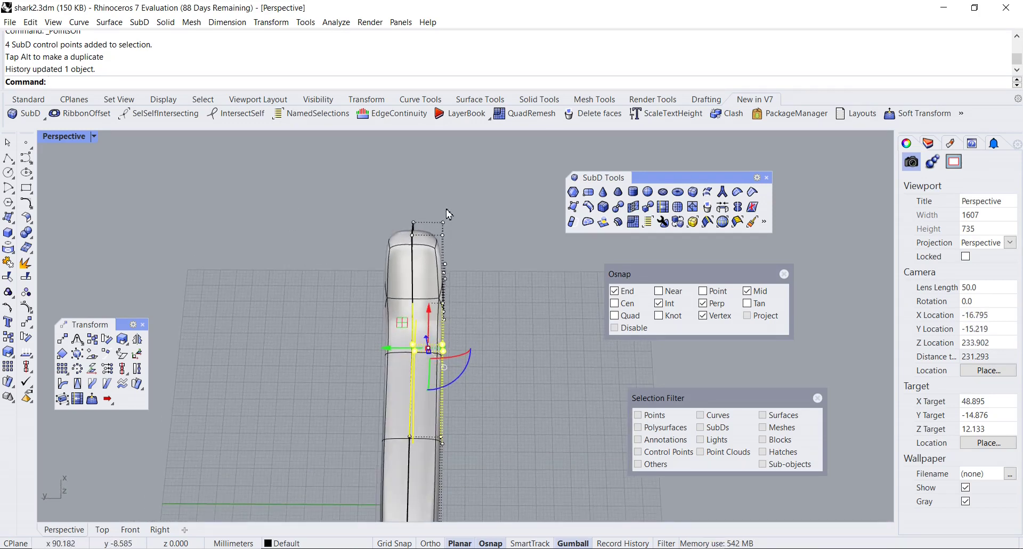
drag(471, 395, 471, 394)
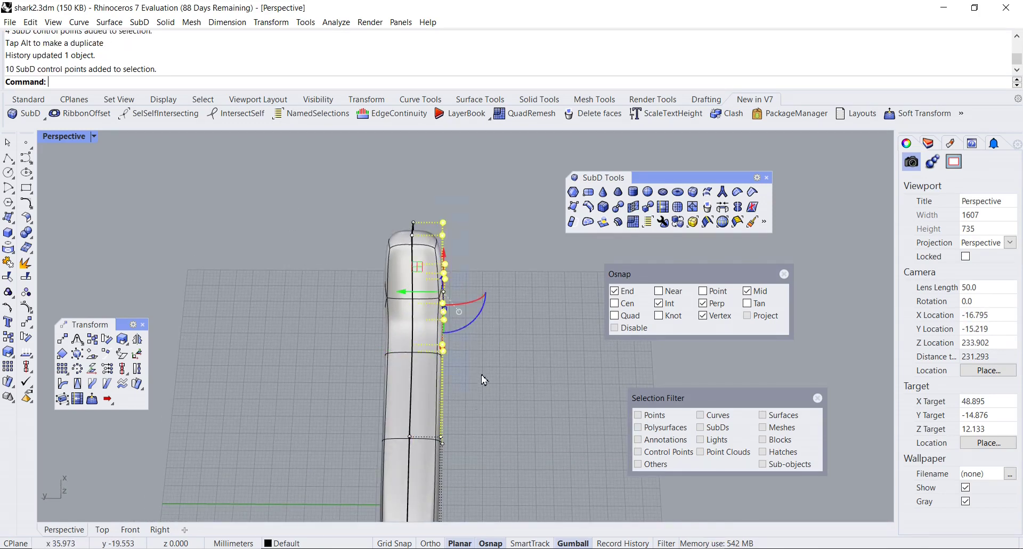
right_drag(470, 394, 416, 311)
drag(401, 290, 384, 303)
right_drag(382, 298, 302, 232)
Select the four control points at the narrow section before the tail and scale them shorter along Z
scroll(418, 301, up, 4)
mouse_move(419, 306)
right_down()
mouse_move(338, 369)
mouse_move(286, 376)
mouse_move(384, 304)
mouse_move(412, 321)
right_up()
drag(436, 313, 481, 431)
scroll(458, 386, up, 8)
right_drag(490, 403, 379, 416)
scroll(533, 384, up, 2)
drag(548, 364, 548, 354)
scroll(458, 362, down, 8)
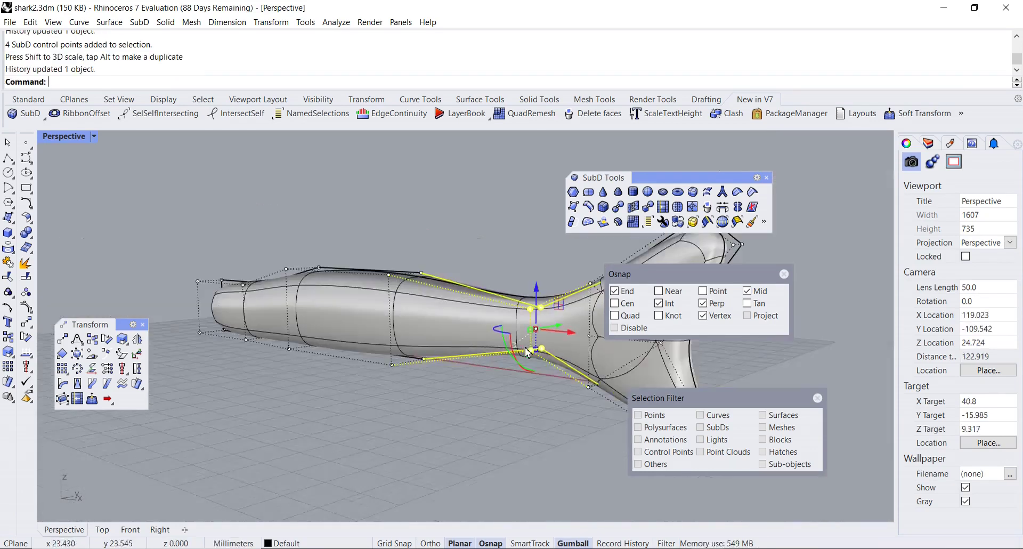
right_drag(456, 363, 575, 358)
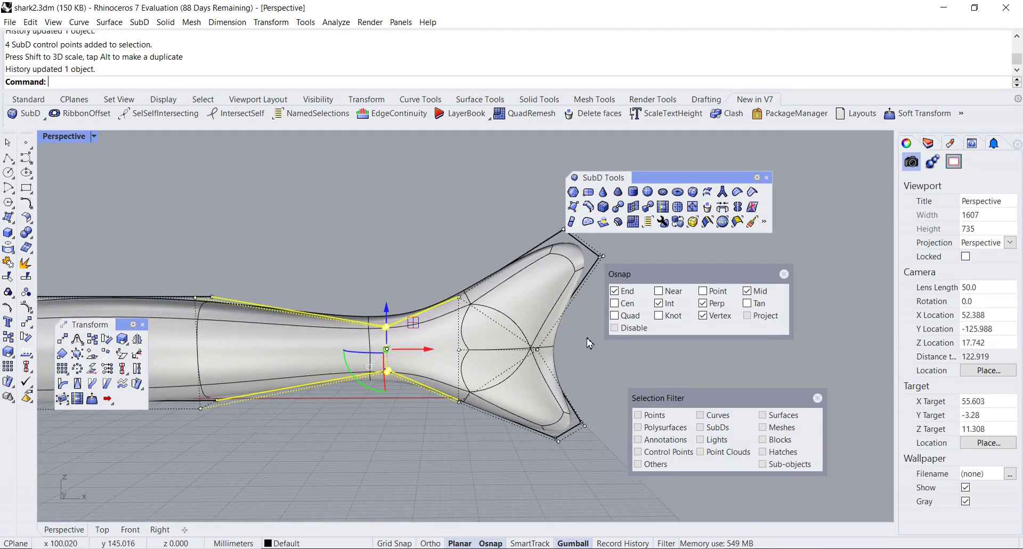
click(590, 342)
drag(555, 339, 573, 355)
click(569, 353)
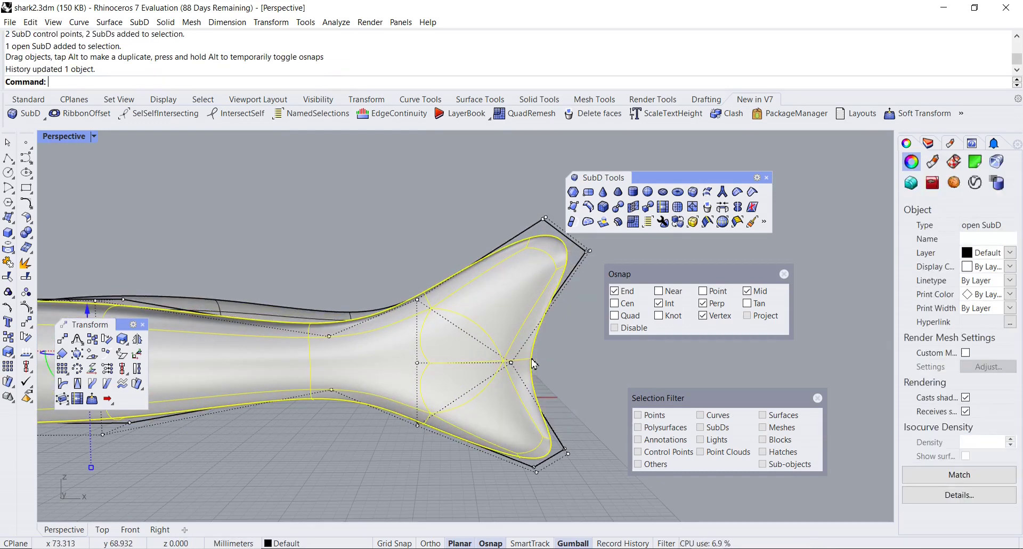
key(ctrl+z)
Select the original half of the shark and turn its control points on
click(575, 357)
right_drag(575, 357, 483, 378)
click(461, 336)
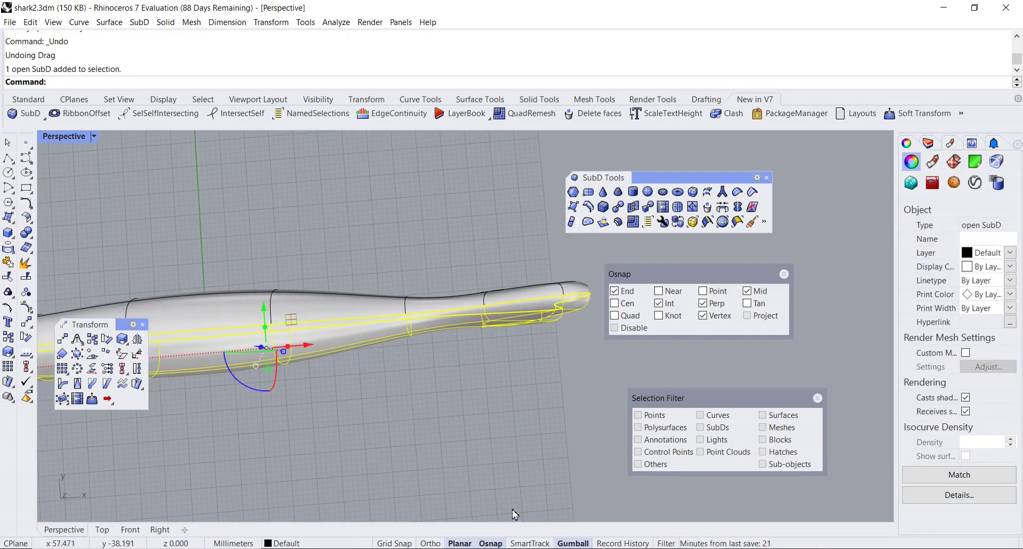
click(26, 308)
right_drag(464, 432, 565, 352)
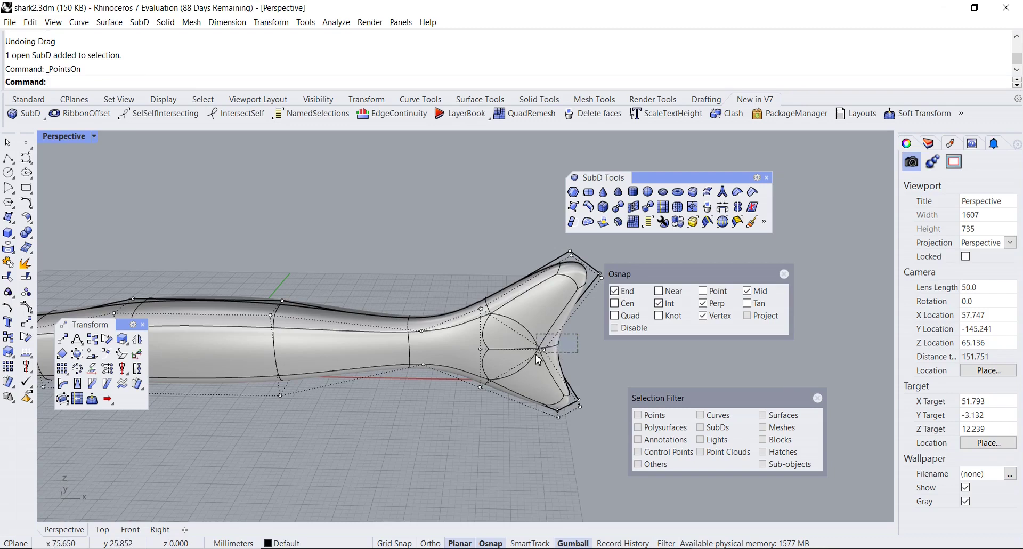
drag(540, 353, 547, 361)
right_drag(599, 355, 580, 326)
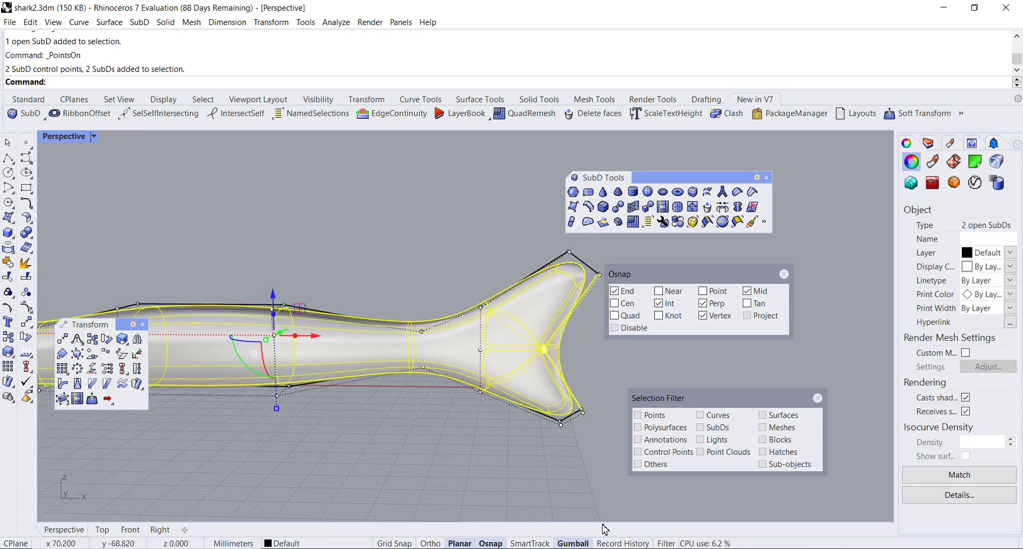
right_drag(559, 519, 523, 492)
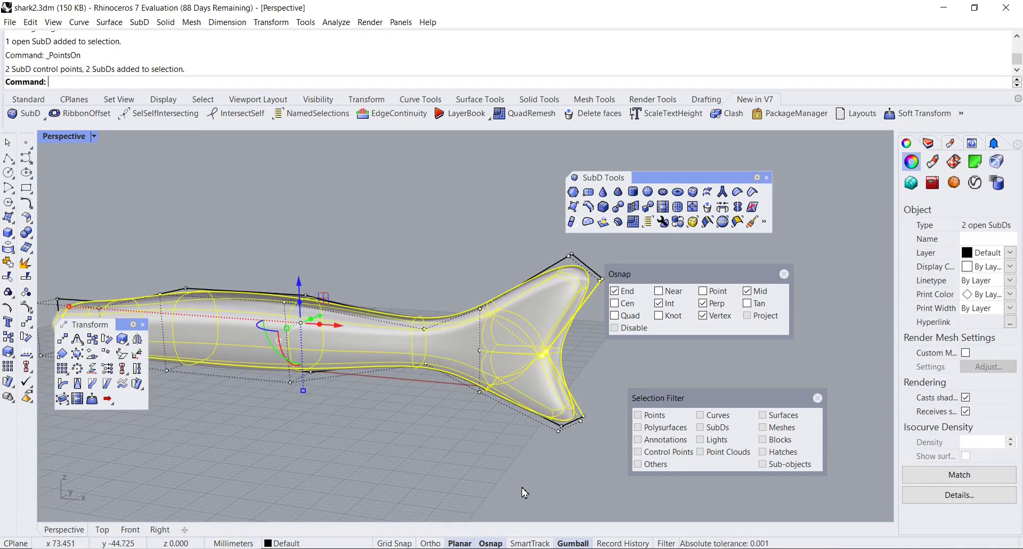
click(524, 492)
Select the outer control point at the tail fin's notch and move it inward along Y
right_drag(541, 454, 505, 390)
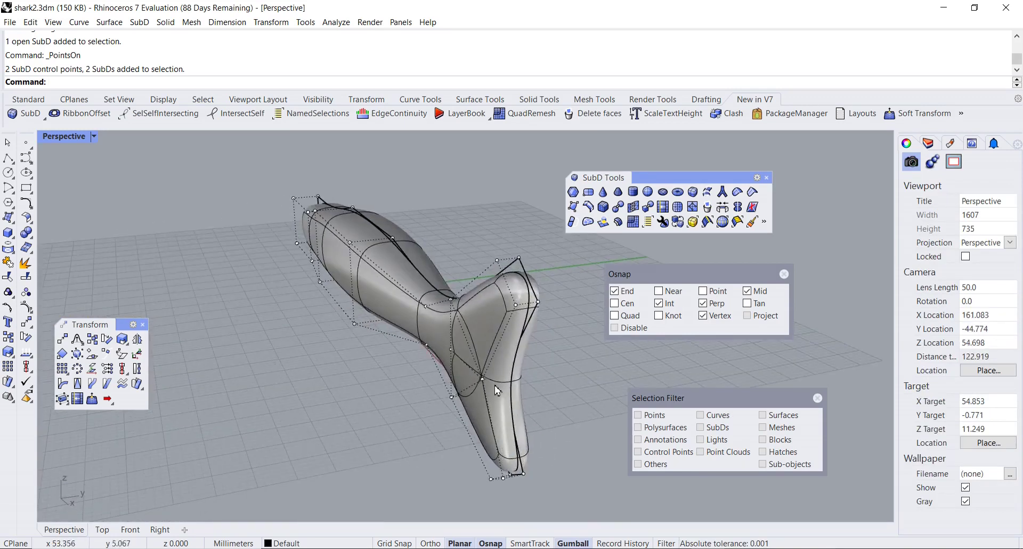
click(482, 380)
drag(533, 372, 537, 375)
right_drag(537, 375, 527, 401)
Select the three outer-side control points at the base of the tail fin and move them inward along Y
click(450, 349)
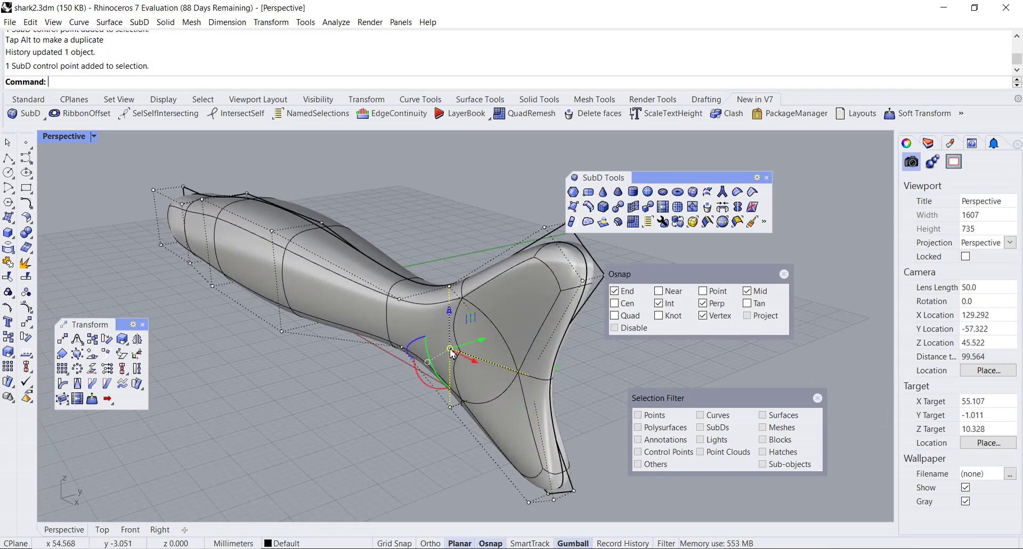
right_drag(461, 323, 480, 294)
shift+click(478, 288)
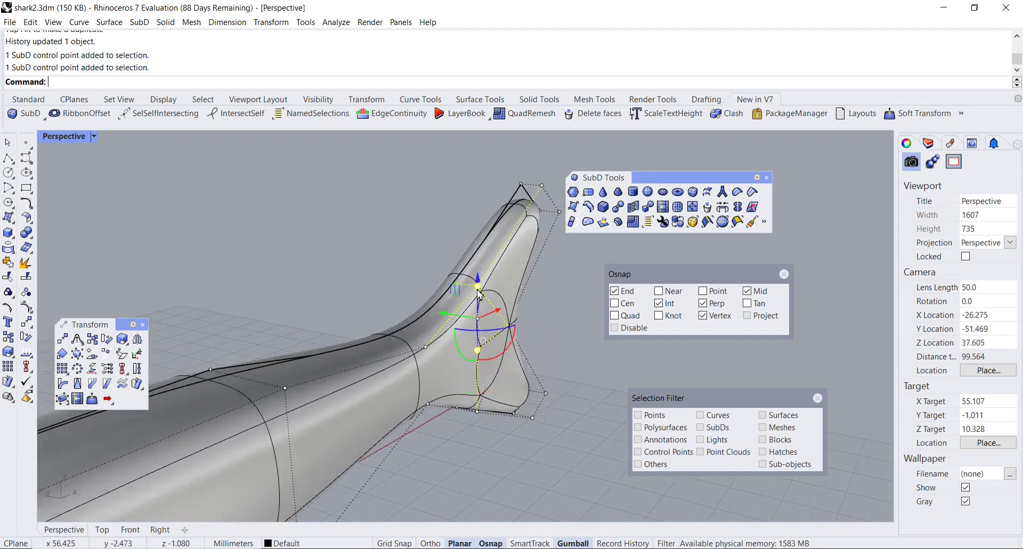
shift+click(478, 412)
right_drag(480, 414, 444, 353)
drag(441, 345, 433, 345)
Select the two control points at the tail fin's lower tip, move them inward, and turn the control points off
right_drag(447, 360, 412, 409)
right_drag(456, 437, 433, 426)
scroll(435, 422, up, 2)
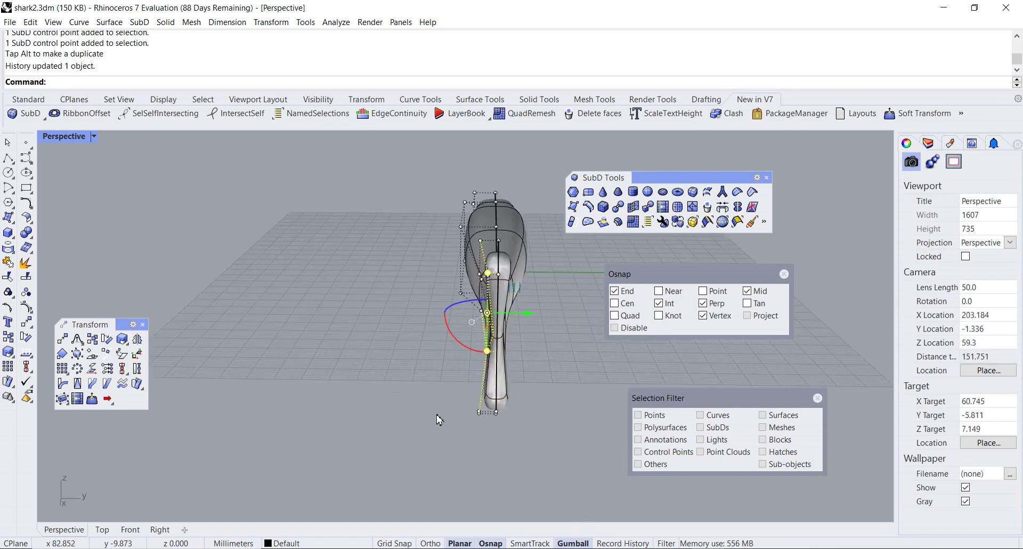
drag(484, 428, 525, 415)
right_drag(429, 403, 541, 390)
scroll(317, 265, down, 4)
shift+right_drag(311, 313, 372, 316)
mouse_move(394, 337)
right_down()
mouse_move(304, 341)
mouse_move(391, 327)
right_up()
right_drag(349, 352, 423, 423)
scroll(369, 384, up, 4)
scroll(369, 393, down, 4)
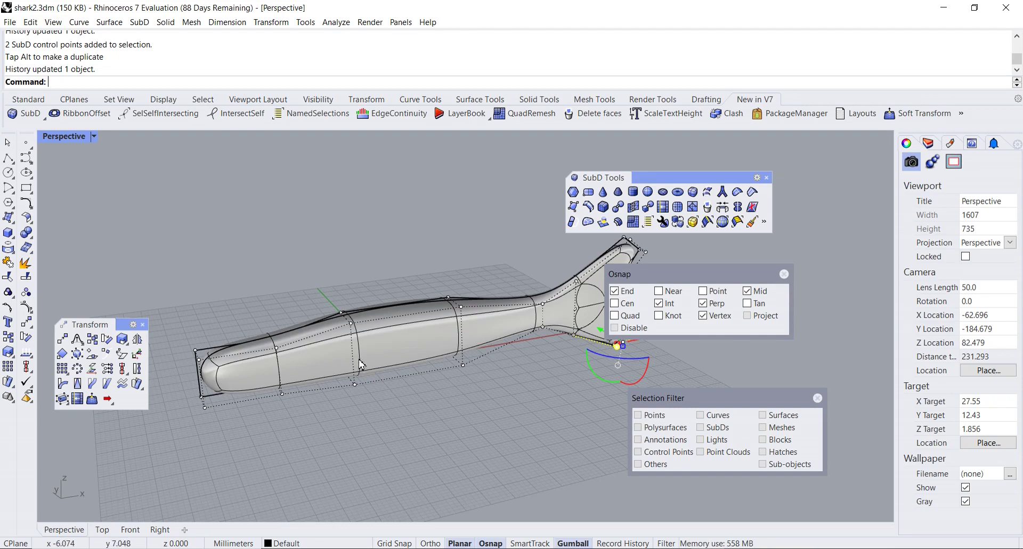
key(Escape)
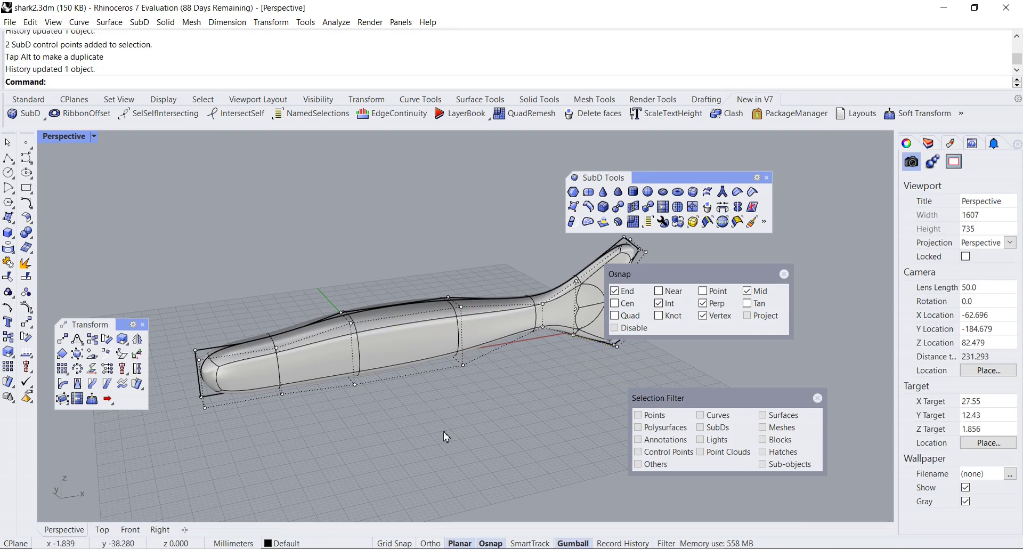
Switch the SubDs to flat display and move the floating Transform and SubD Tools toolbars clear of the model
key(Tab)
right_drag(448, 434, 365, 393)
scroll(372, 391, up, 2)
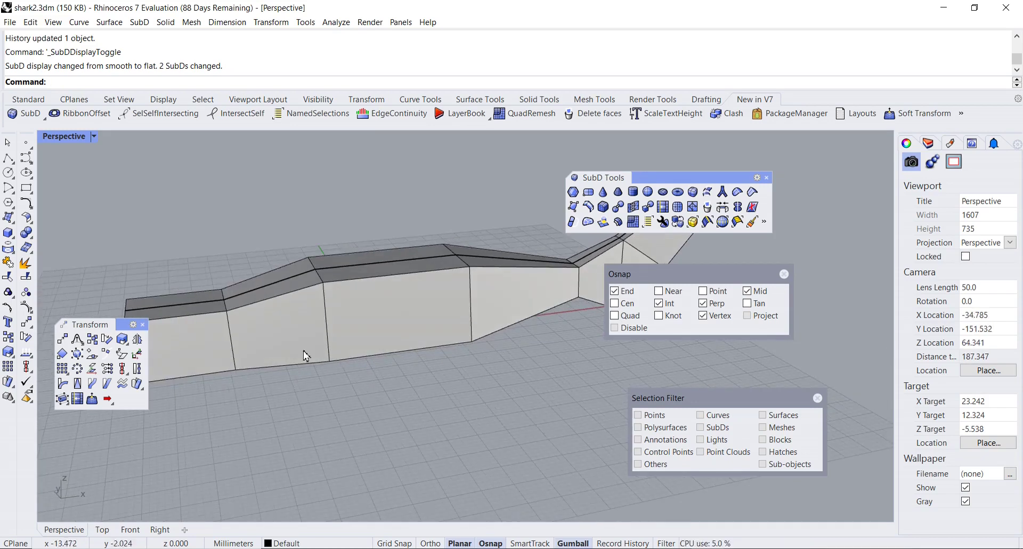
scroll(372, 351, down, 4)
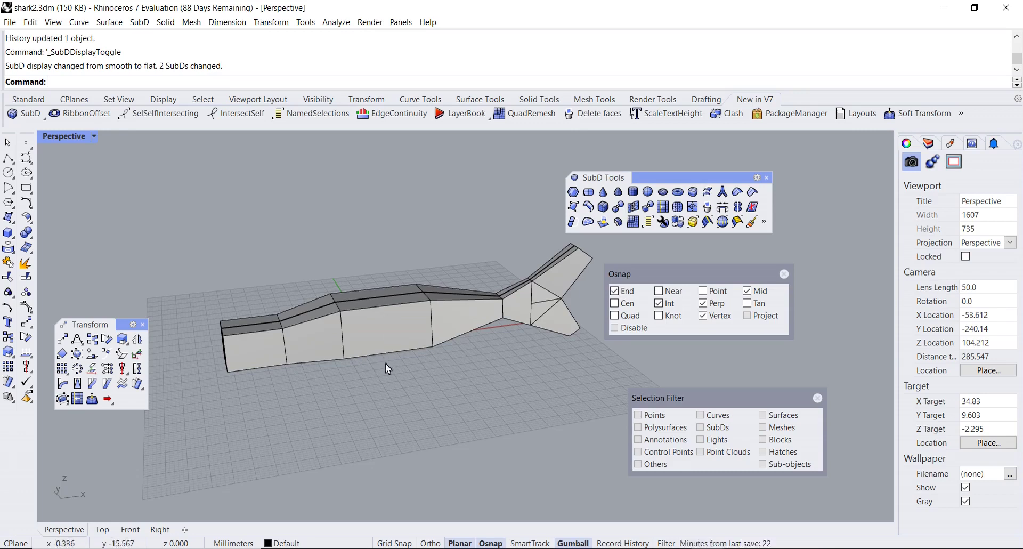
scroll(385, 370, up, 4)
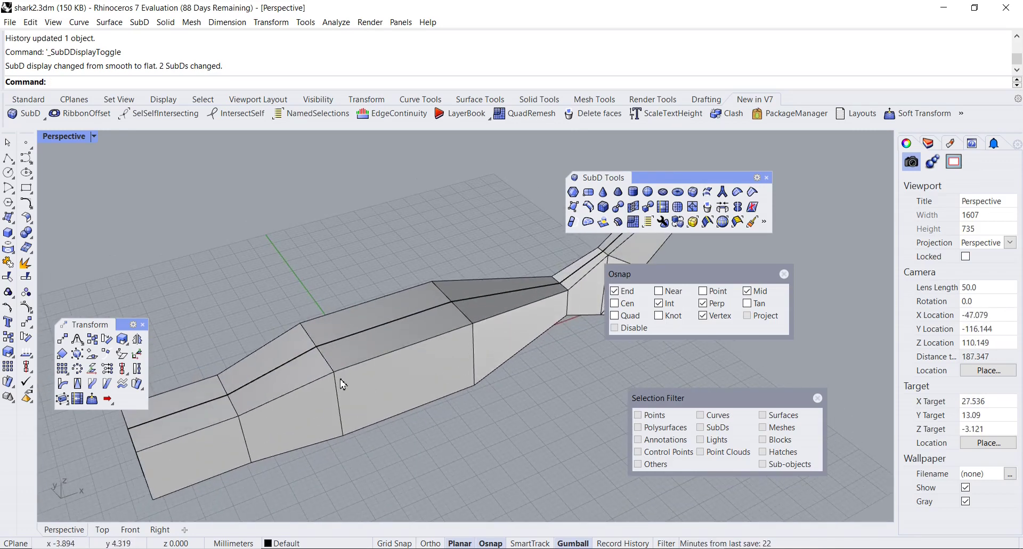
drag(124, 326, 174, 237)
shift+right_drag(243, 320, 293, 284)
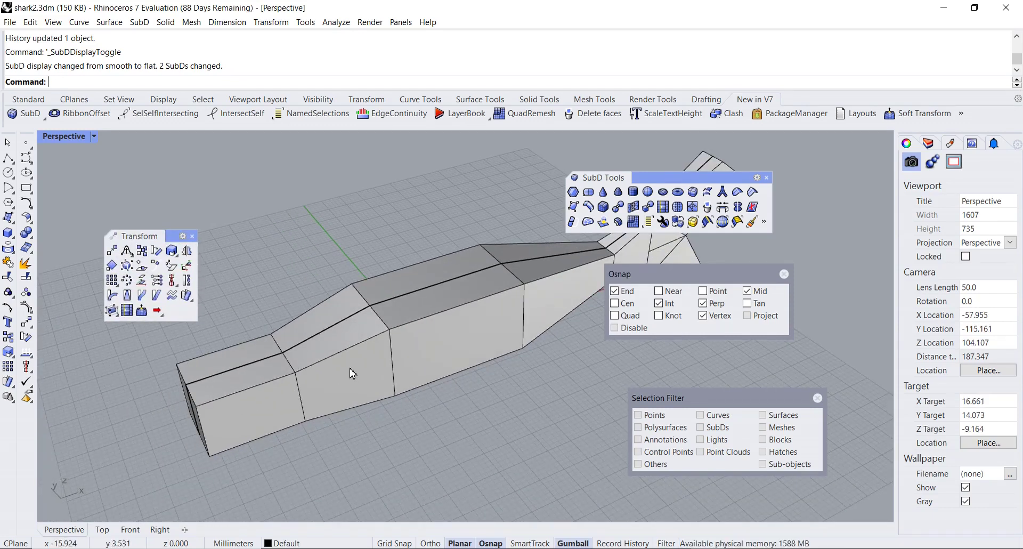
shift+right_drag(412, 376, 348, 392)
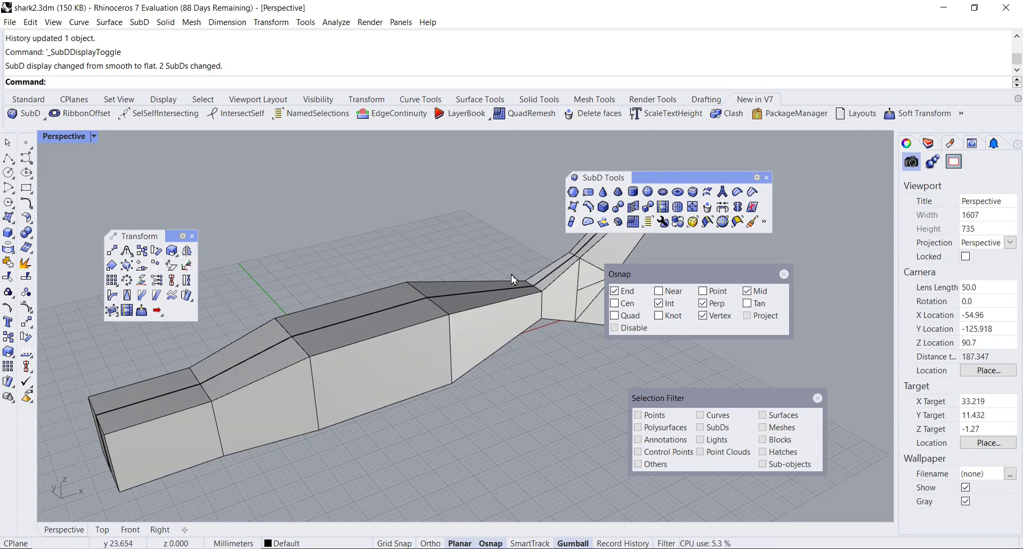
drag(612, 178, 435, 177)
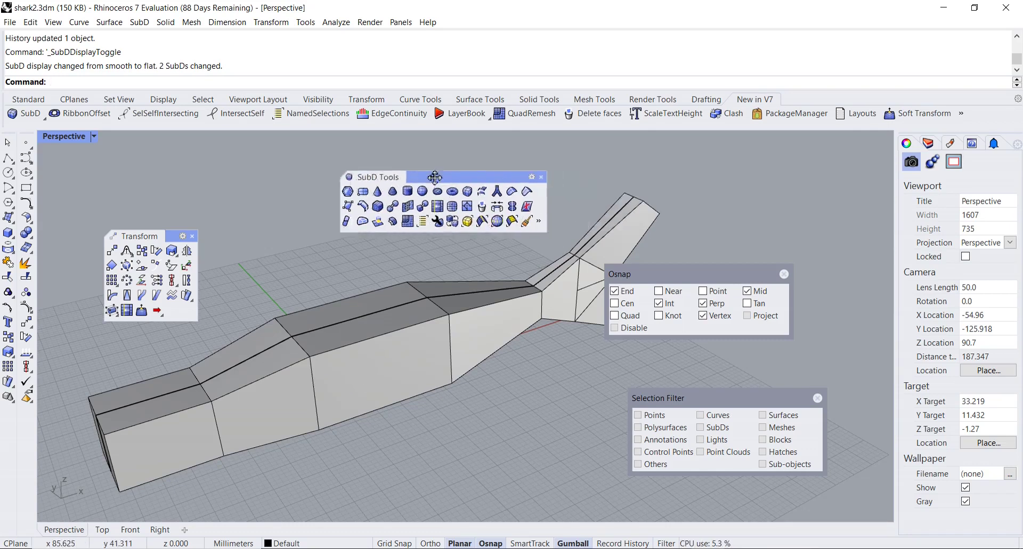
Insert a full ring edge loop around the midpoint of the shark's long middle body section
click(362, 206)
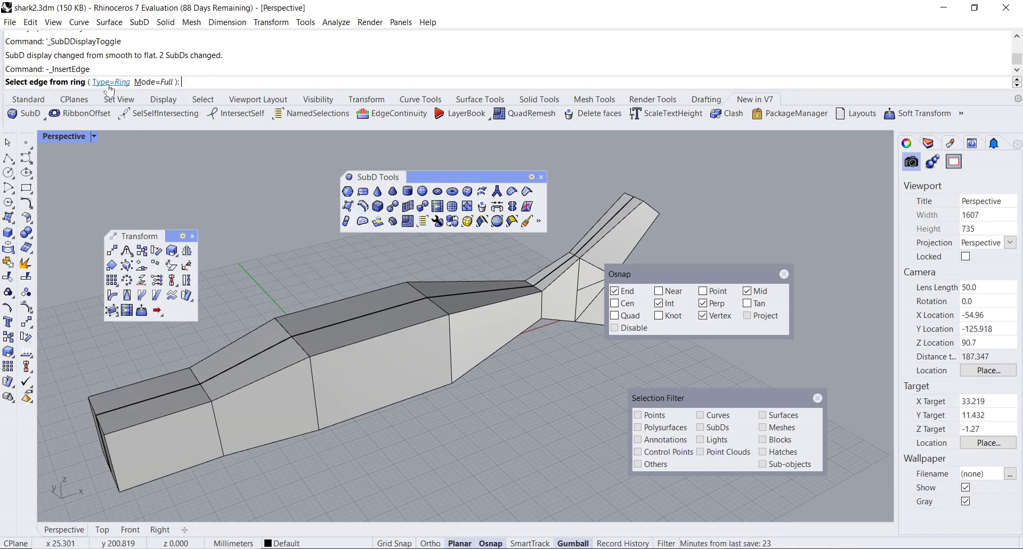
click(342, 348)
right_drag(352, 358, 376, 385)
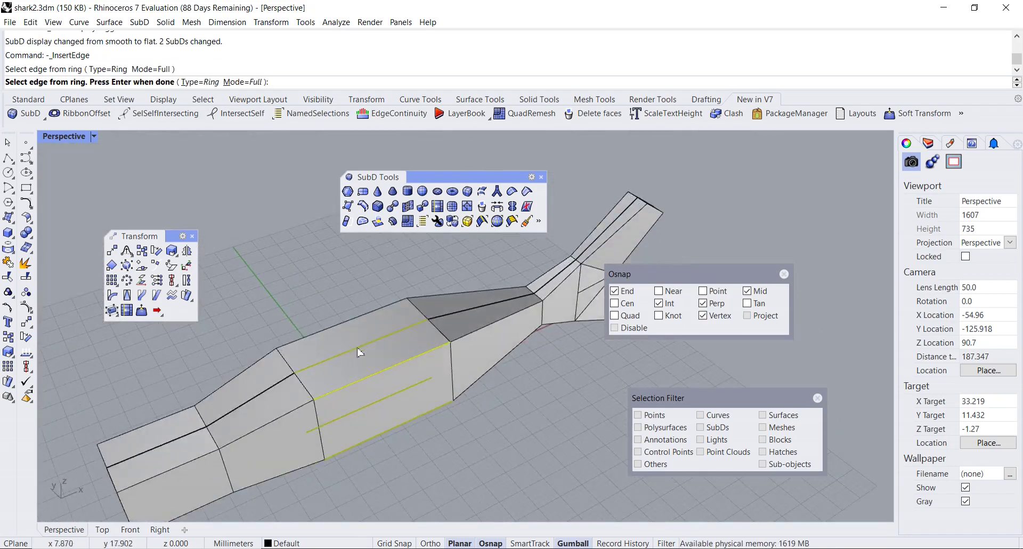
right_drag(402, 443, 395, 364)
right_drag(375, 299, 384, 355)
key(Return)
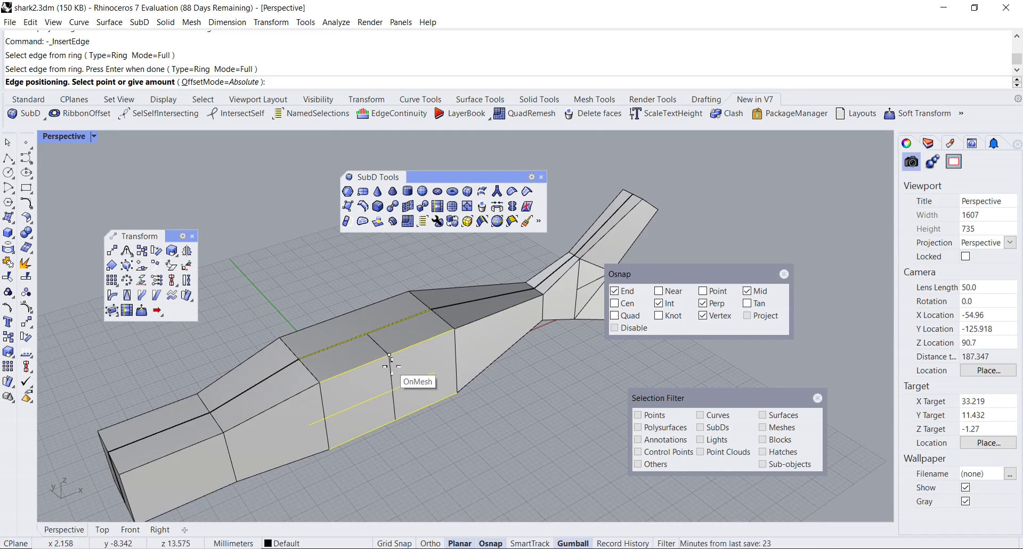
click(390, 366)
scroll(387, 393, down, 4)
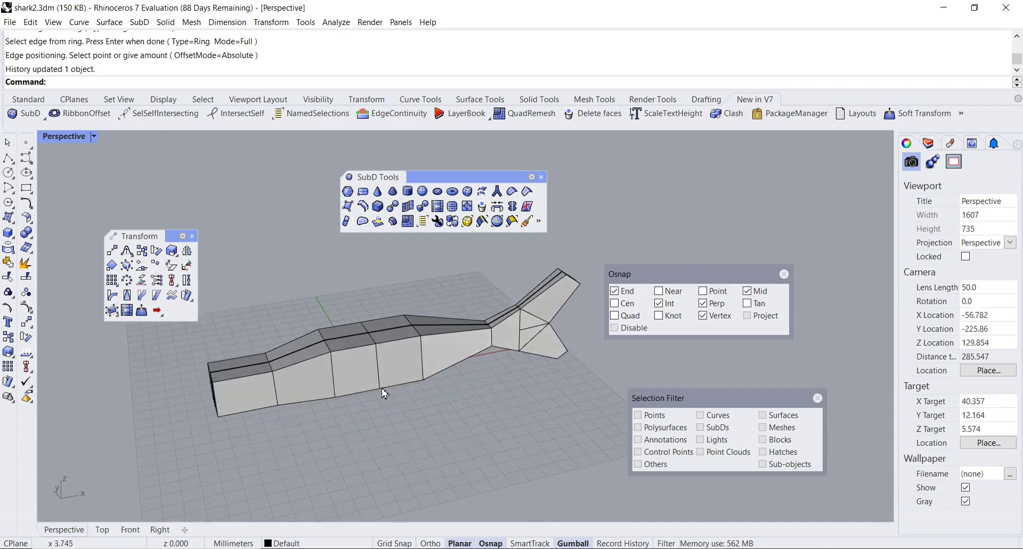
scroll(386, 394, up, 2)
Select the original half of the shark, return to smooth display, and turn its control points on
right_drag(381, 380, 408, 415)
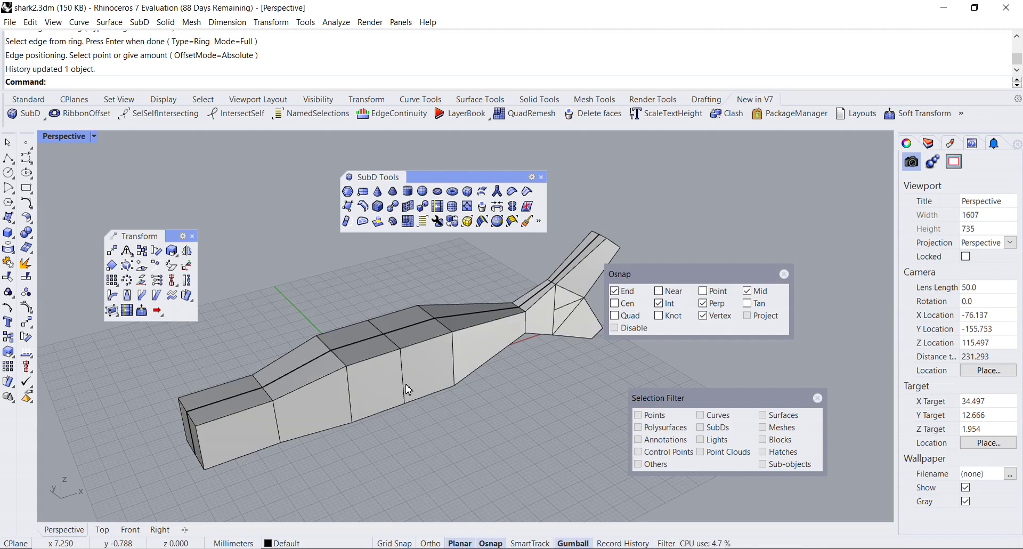
click(422, 391)
key(Tab)
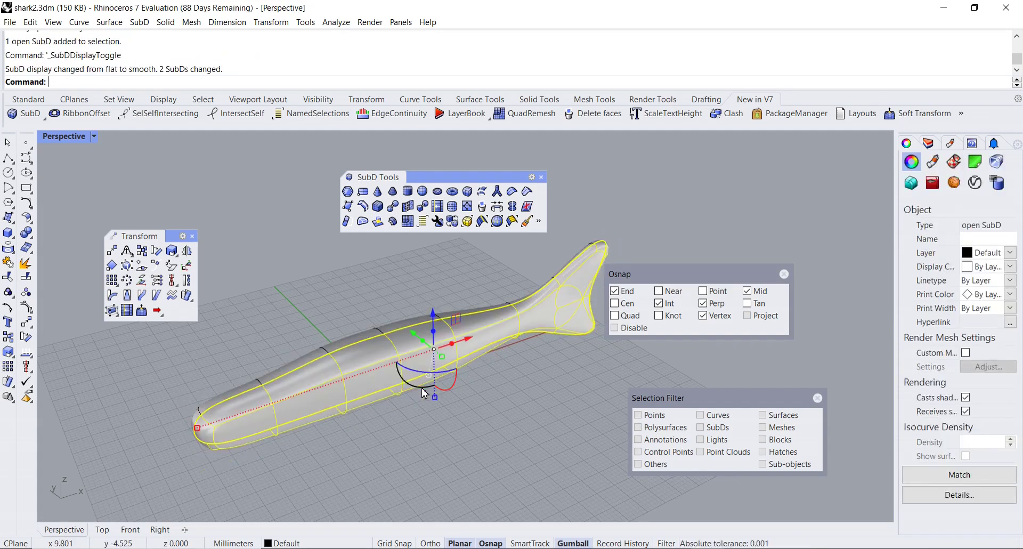
click(26, 313)
Select the four control points of the newly inserted edge loop and move them along X toward the tail
right_drag(362, 364, 301, 340)
drag(324, 278, 361, 369)
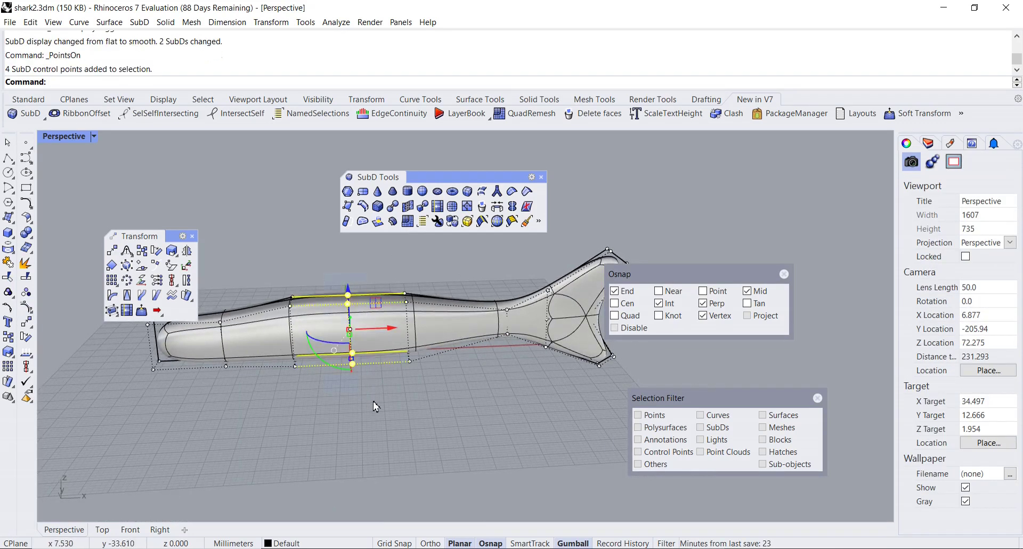
right_drag(360, 369, 392, 415)
drag(395, 351, 404, 351)
right_drag(392, 358, 372, 411)
scroll(364, 319, up, 2)
right_drag(363, 315, 373, 338)
scroll(372, 343, up, 2)
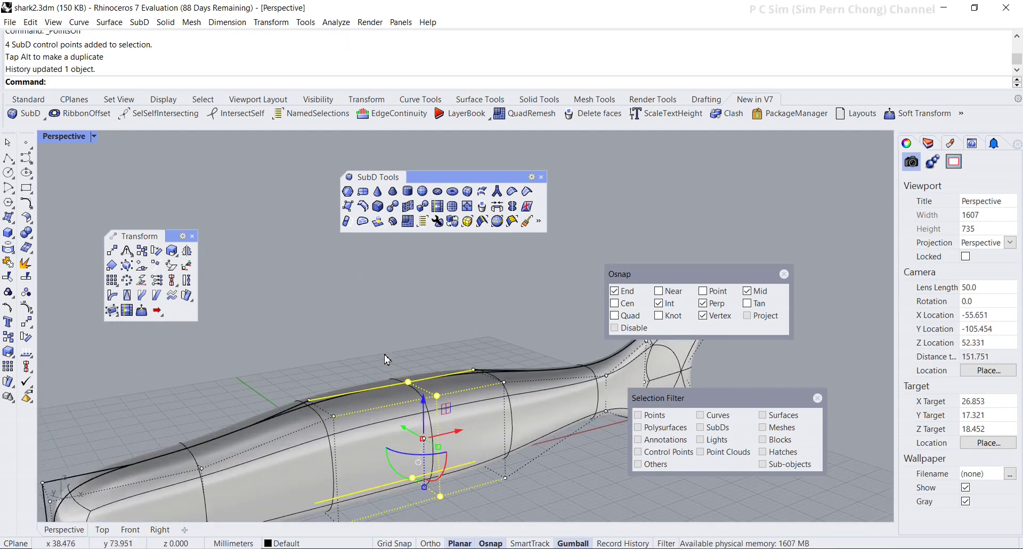
Select the two upper control points of the inserted loop and move them up along Z to raise the back
click(408, 382)
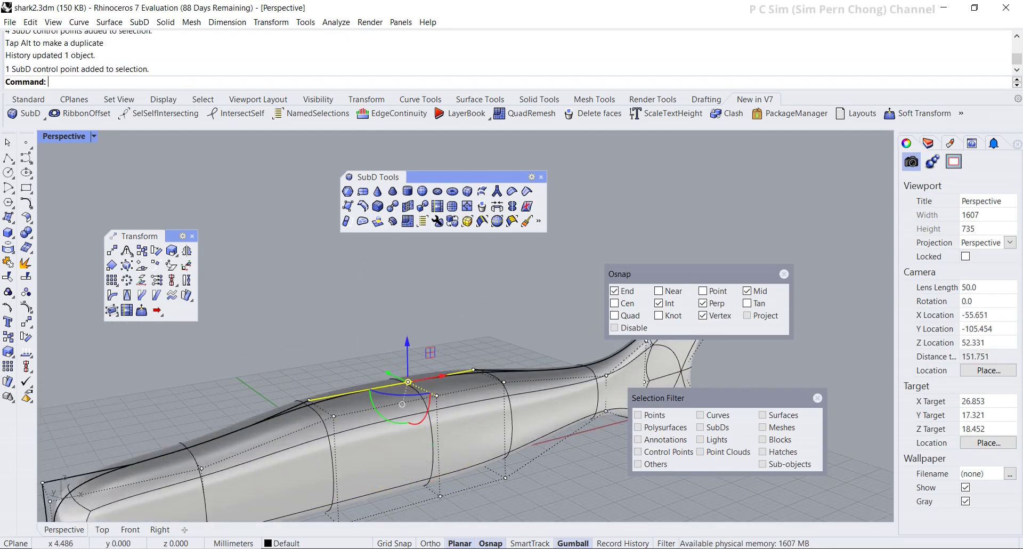
shift+click(437, 396)
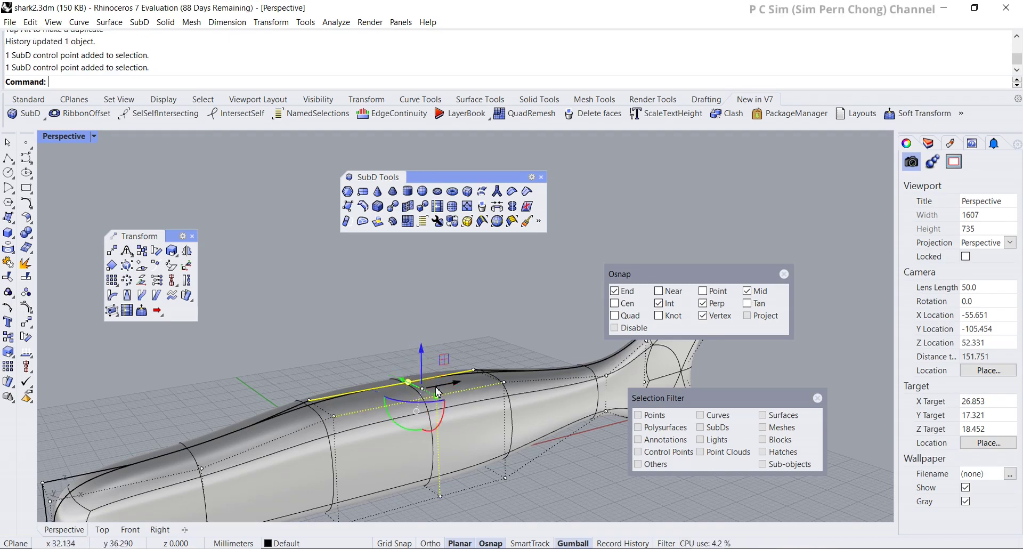
drag(422, 353, 422, 339)
right_drag(400, 365, 340, 352)
Select the upper control points at the front of the snout, lower them along Z, and turn the control points off
right_drag(252, 351, 244, 394)
drag(227, 355, 259, 386)
right_drag(259, 386, 342, 354)
drag(345, 333, 346, 361)
scroll(352, 405, up, 2)
right_drag(438, 434, 381, 394)
key(Escape)
Insert an edge low on the body's side between the two middle edge loops to split off a small lower face
scroll(382, 393, up, 2)
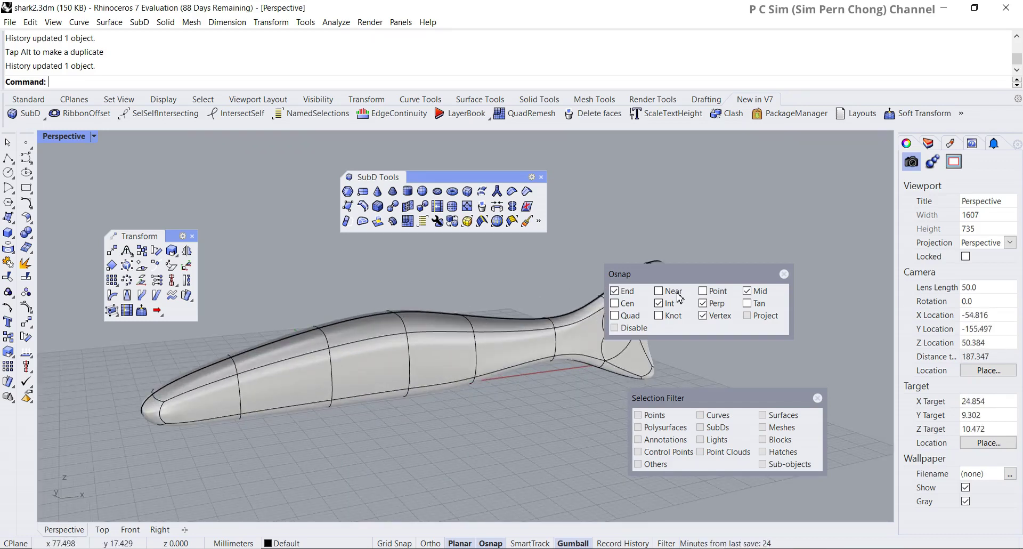
click(467, 205)
click(331, 392)
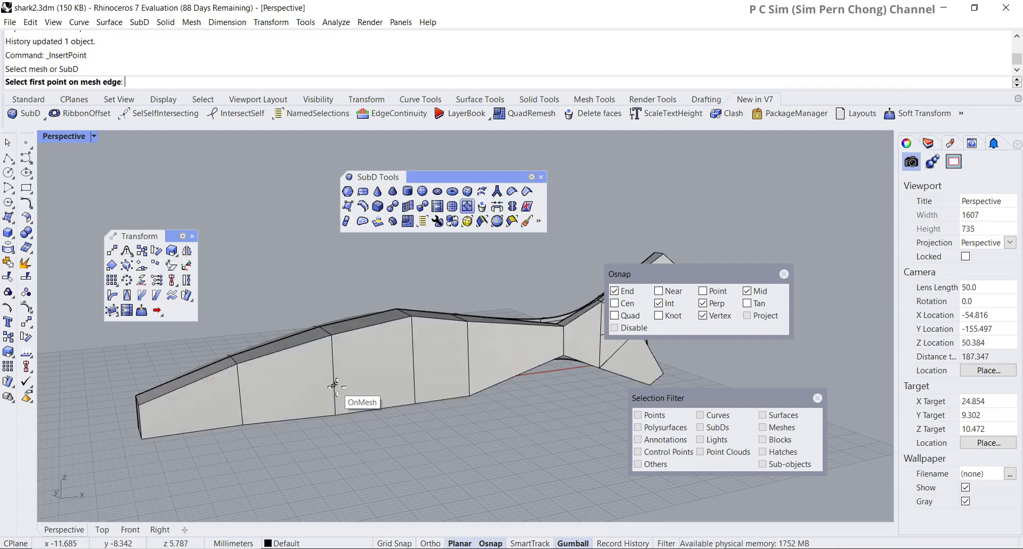
click(334, 392)
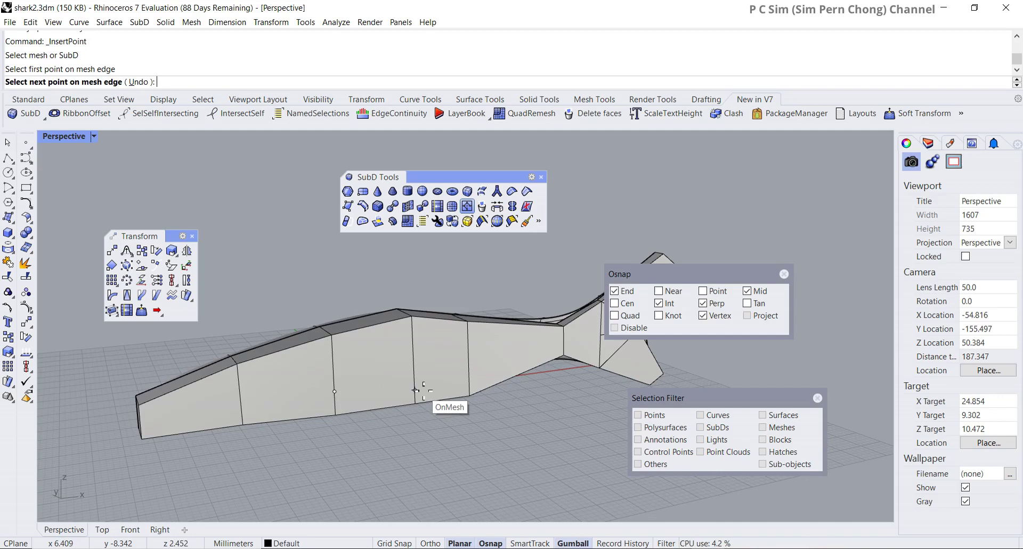
click(414, 382)
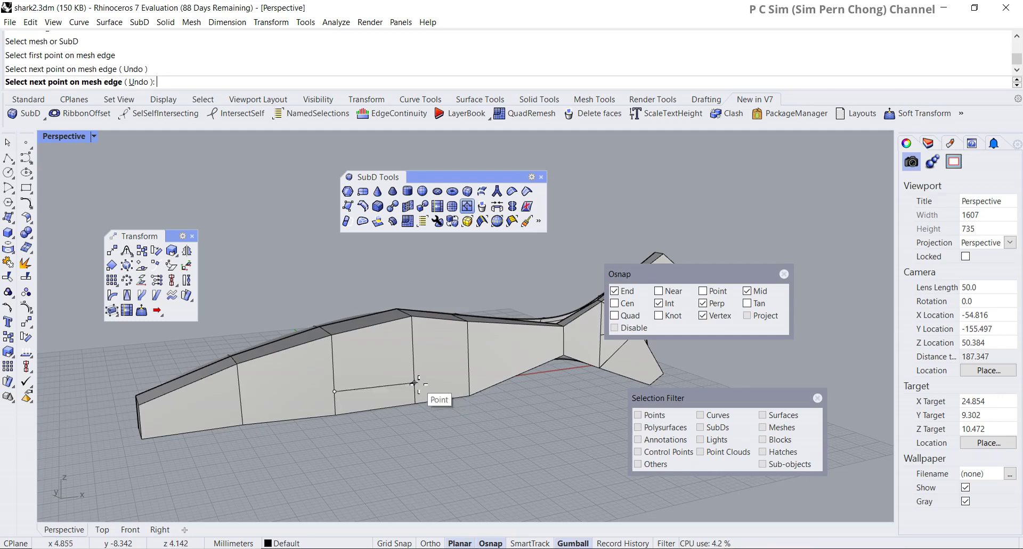
key(Return)
Enable sub-object selection, select the small lower side face, and extrude it outward along Y as a pectoral fin
click(392, 395)
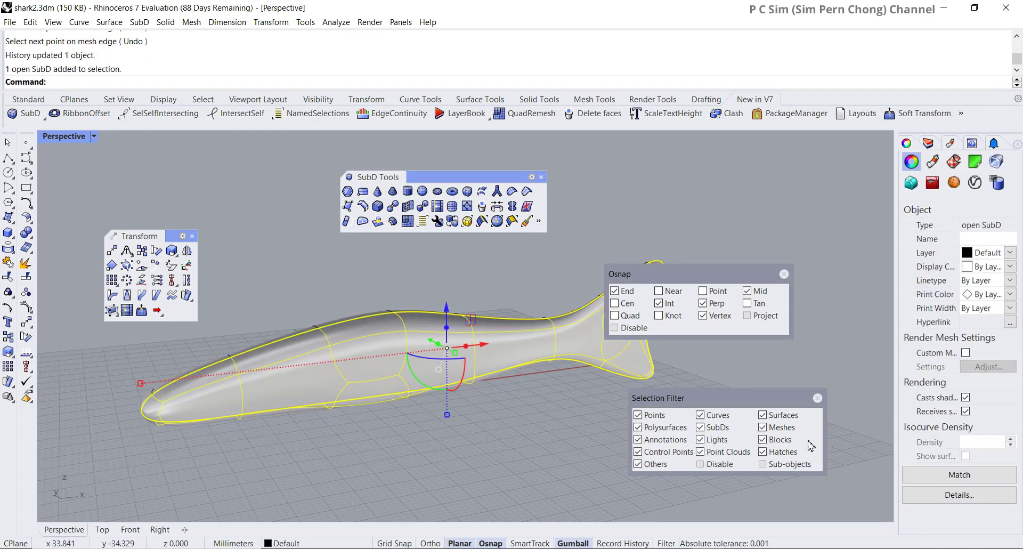
click(770, 466)
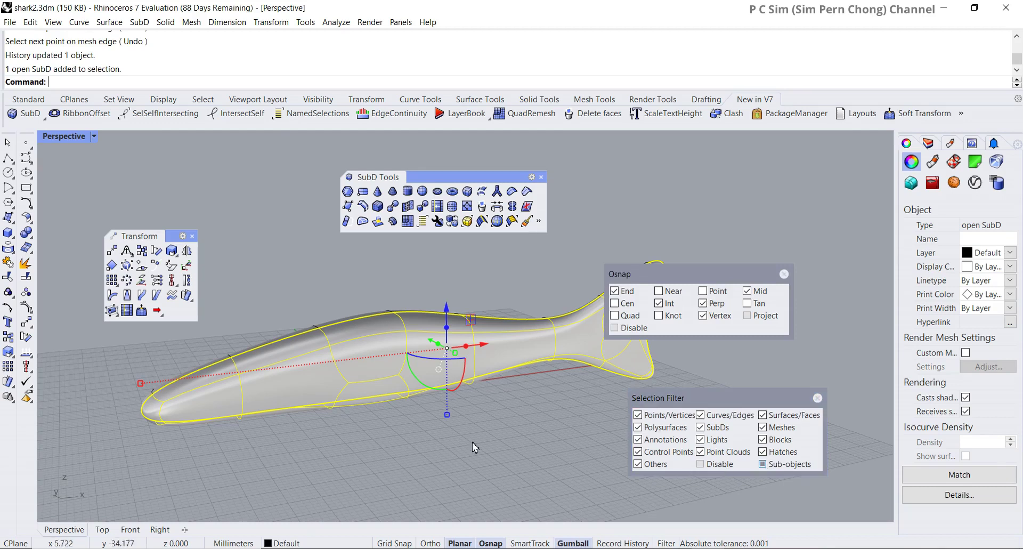
key(Escape)
click(383, 395)
right_drag(410, 427, 403, 367)
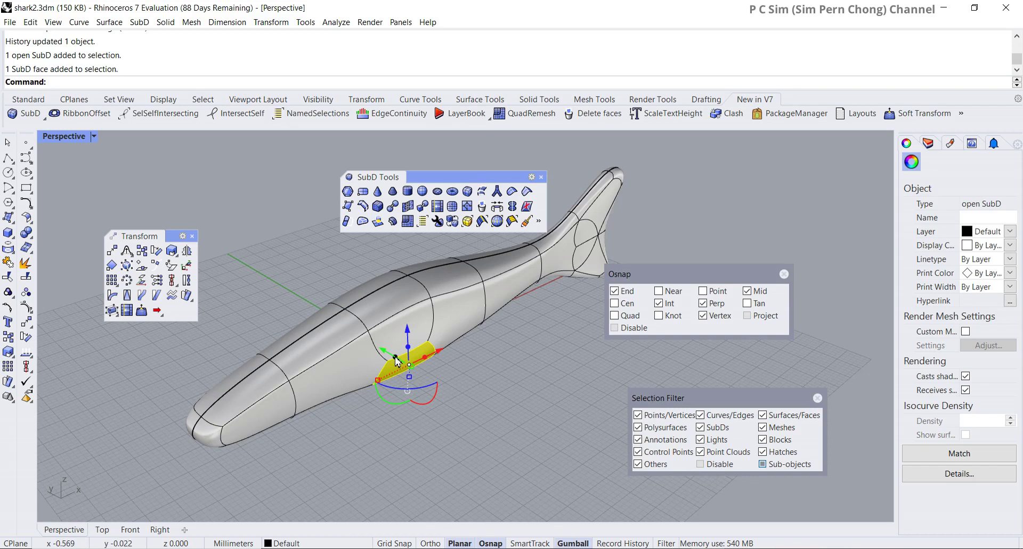
drag(396, 360, 452, 384)
Move the pectoral fin's tip face back toward the tail to sweep the fin
right_drag(437, 368, 446, 395)
drag(442, 381, 461, 373)
right_drag(461, 373, 409, 375)
drag(404, 373, 486, 355)
scroll(486, 356, down, 6)
right_drag(484, 356, 460, 433)
Move the Selection Filter panel clear of the model and deselect the fin's tip face
drag(700, 398, 762, 398)
right_drag(404, 361, 463, 345)
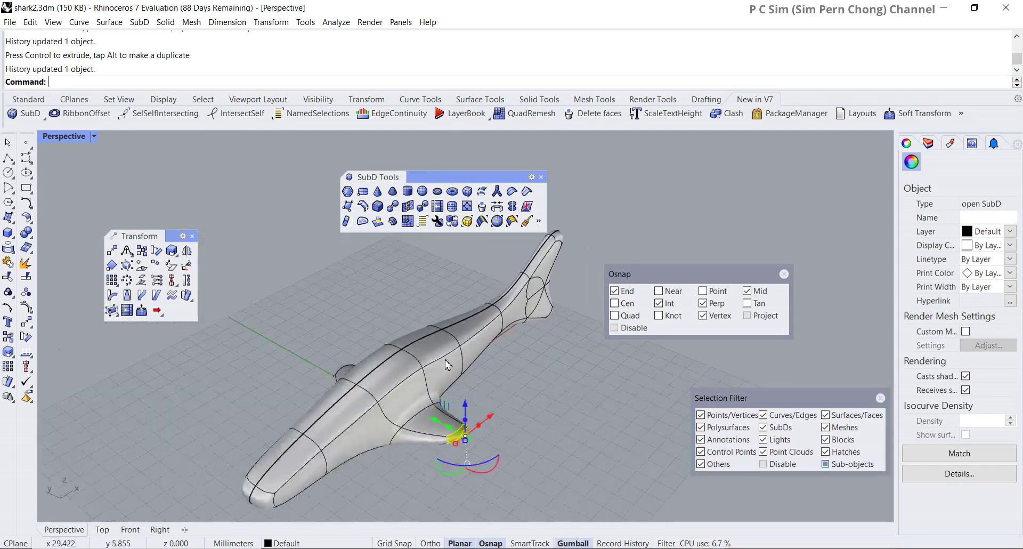
right_drag(440, 385, 459, 411)
click(383, 387)
right_drag(389, 394, 428, 325)
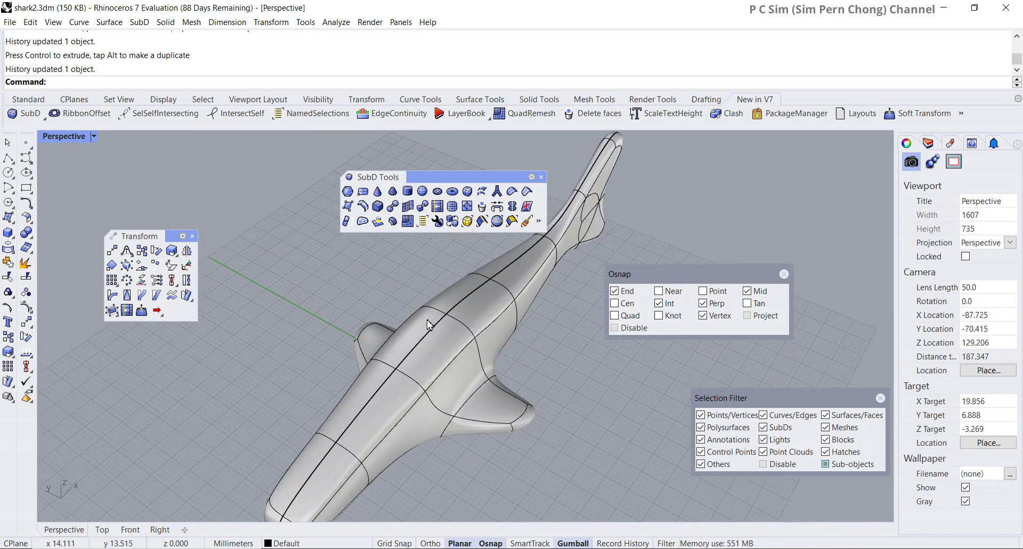
scroll(430, 324, down, 4)
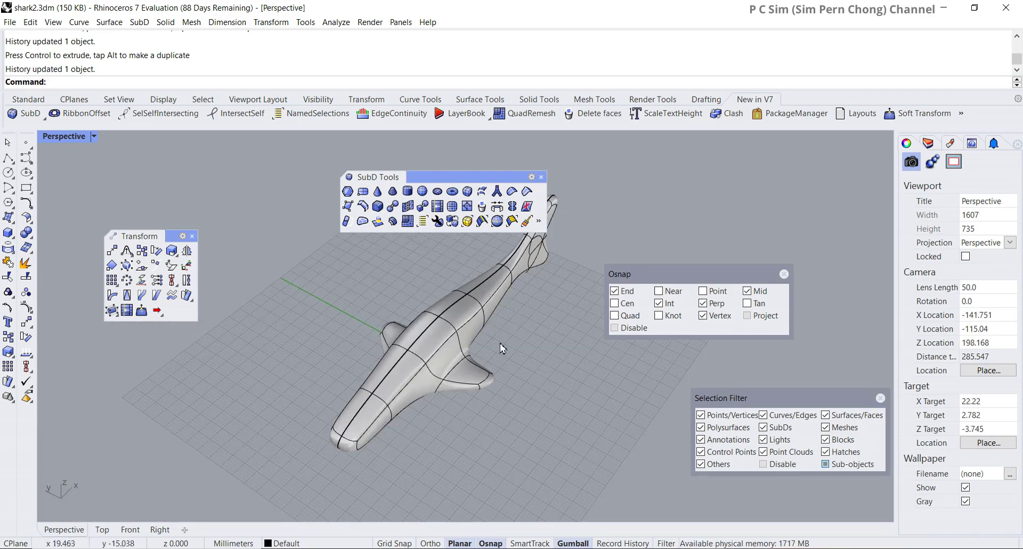
Start appending a face with both halves of the shark as targets, and leave the command without picking any points
click(347, 220)
click(383, 388)
key(Return)
scroll(350, 377, up, 2)
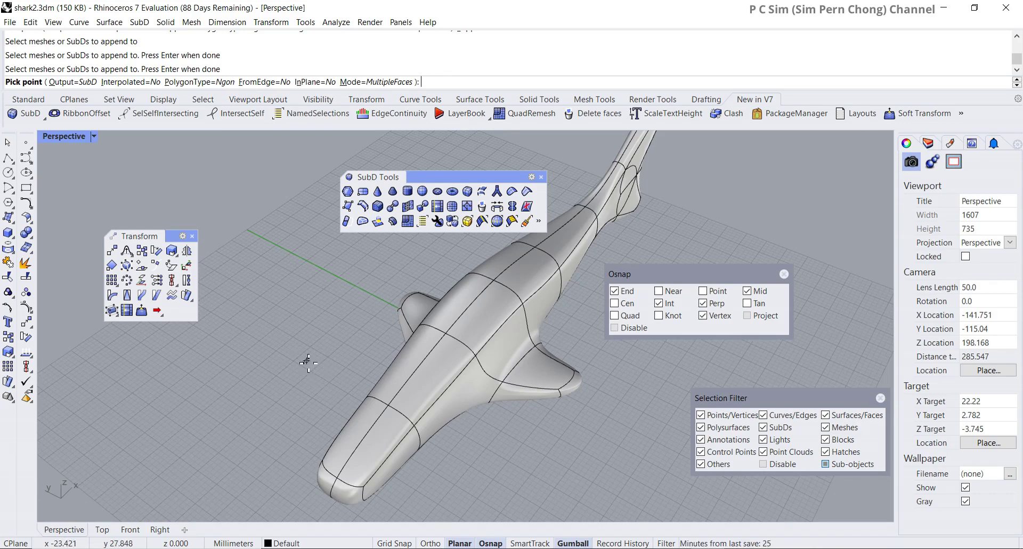
key(Escape)
scroll(308, 363, down, 5)
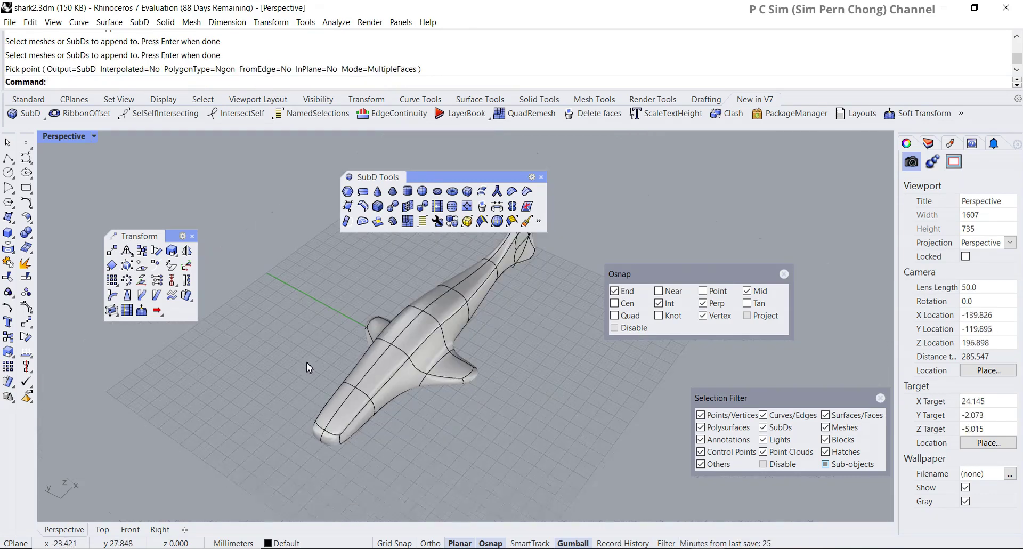
scroll(322, 382, up, 5)
right_drag(308, 363, 365, 424)
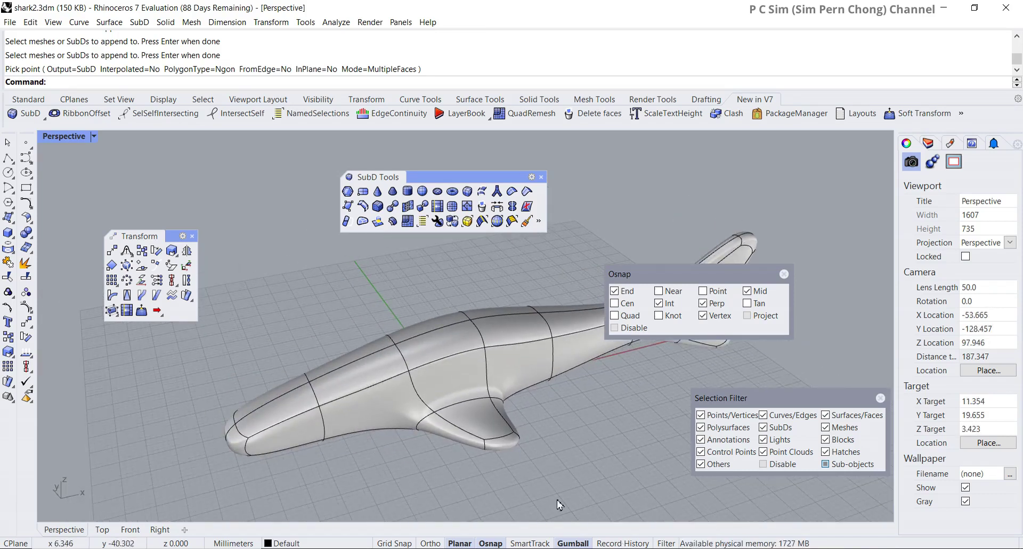
right_drag(403, 395, 479, 423)
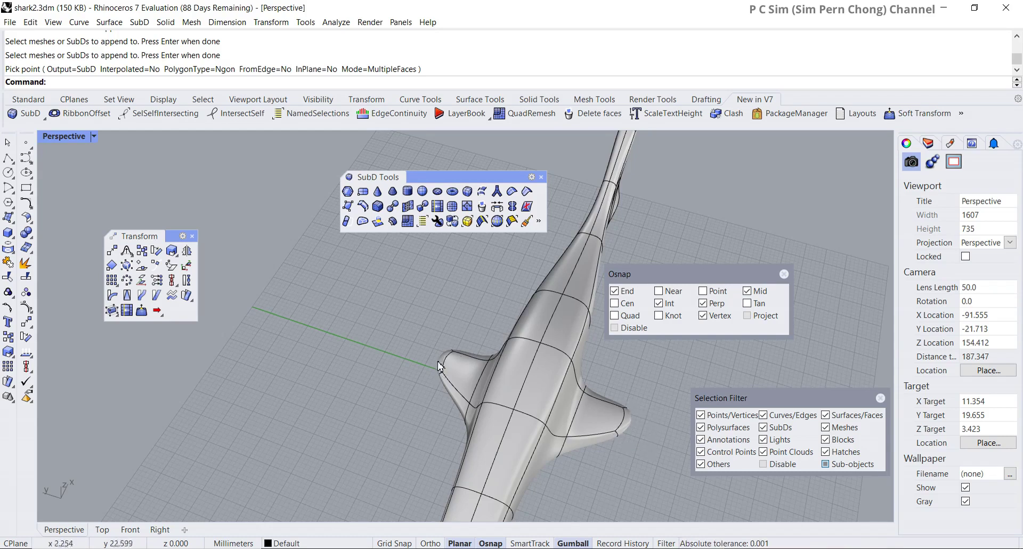
Move the Osnap panel aside and undo the 3DFace append that merged the two shark halves
right_drag(450, 374, 476, 351)
drag(659, 279, 724, 282)
shift+right_drag(499, 382, 566, 354)
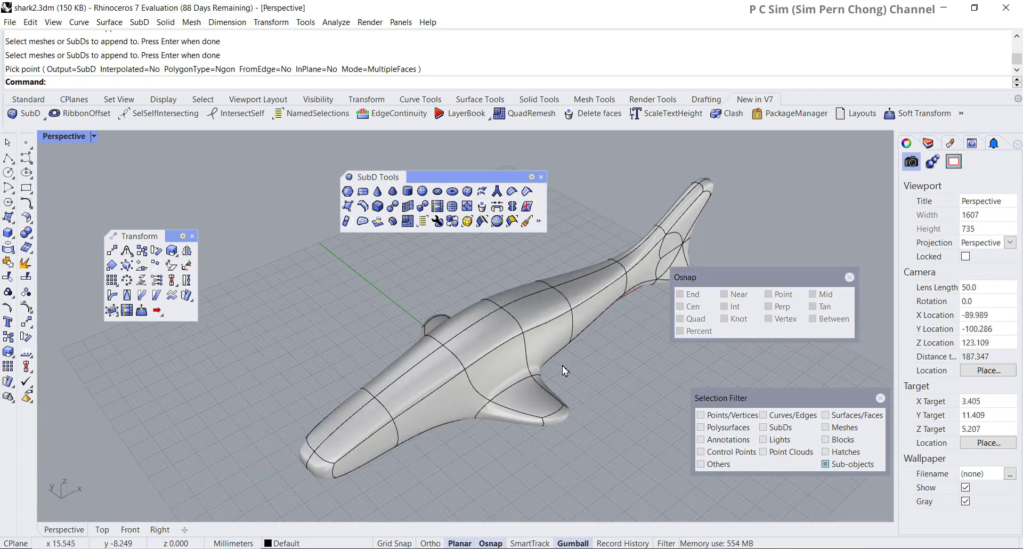
scroll(438, 432, up, 2)
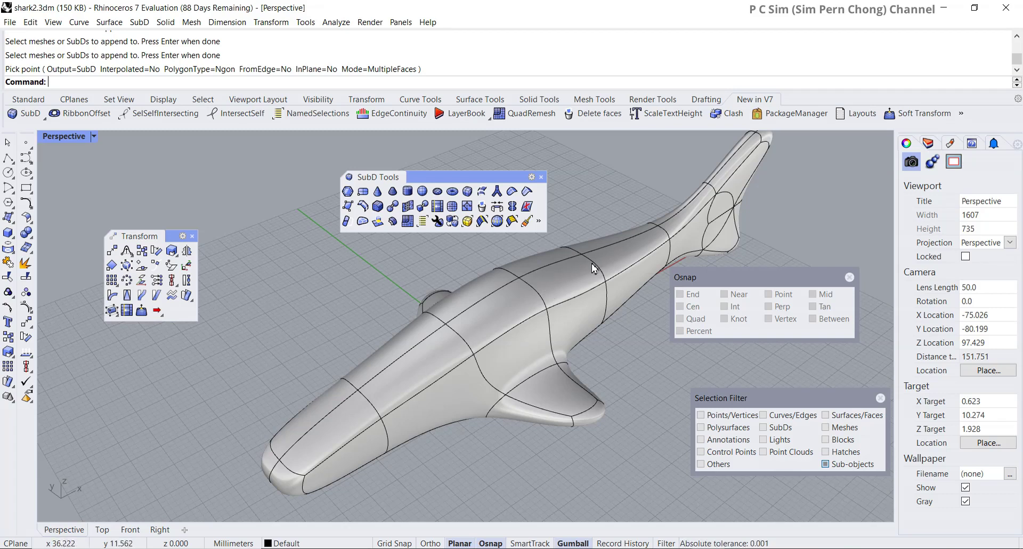
right_drag(358, 312, 357, 309)
click(31, 22)
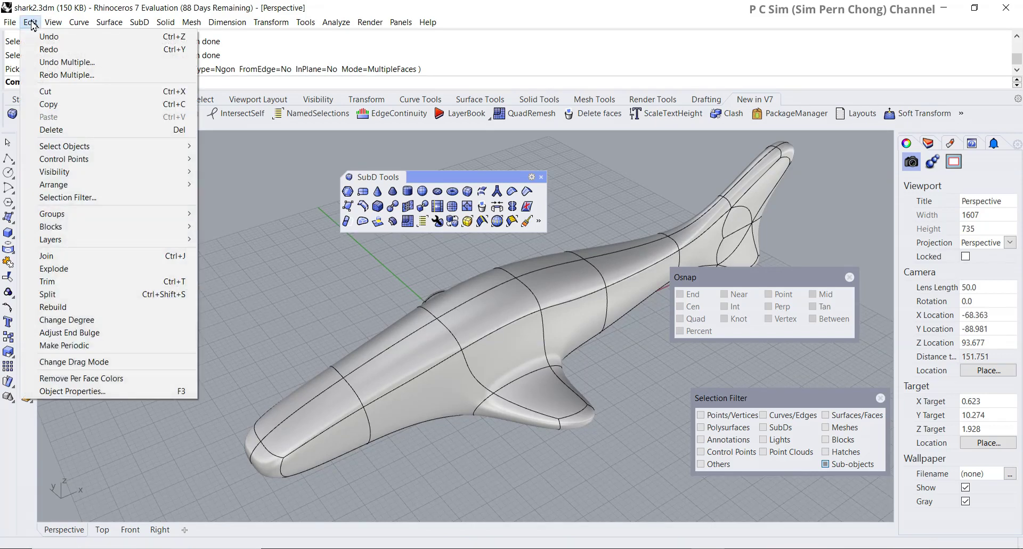
click(49, 36)
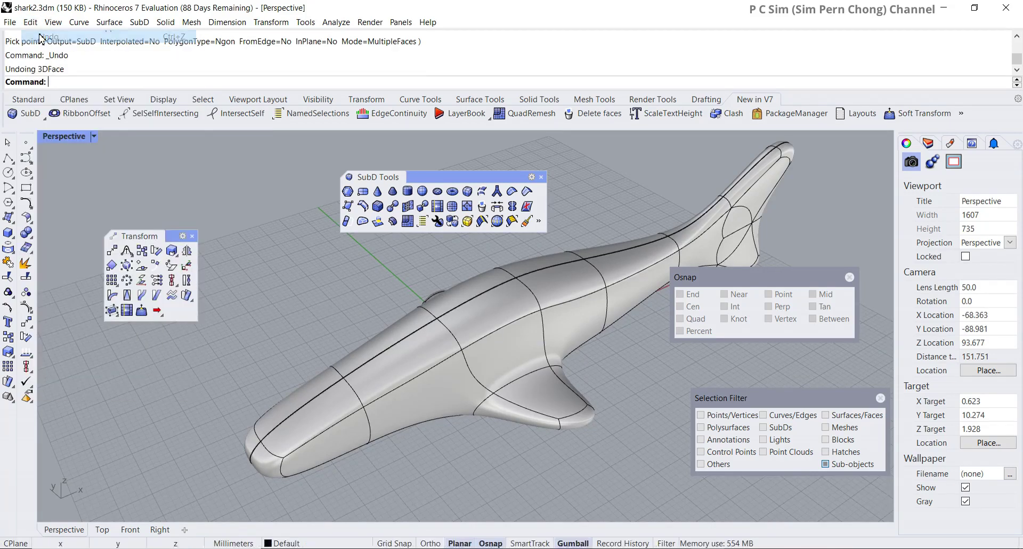
right_drag(347, 268, 373, 346)
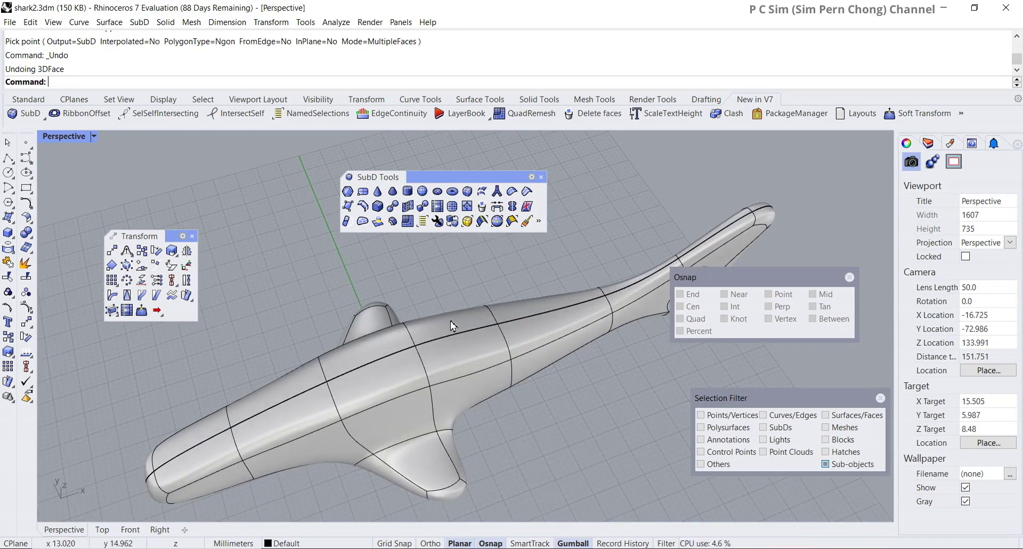
right_drag(478, 361, 518, 292)
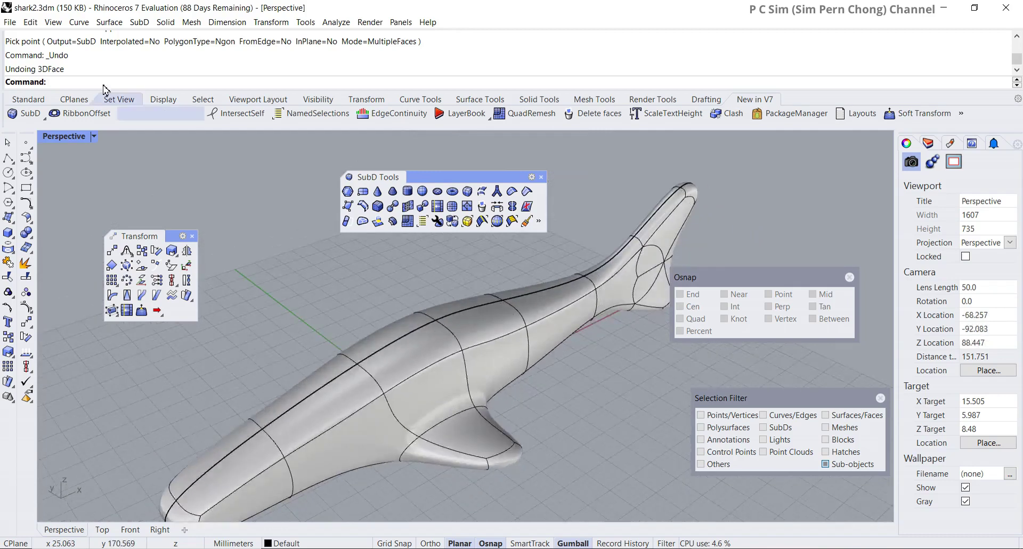
click(31, 22)
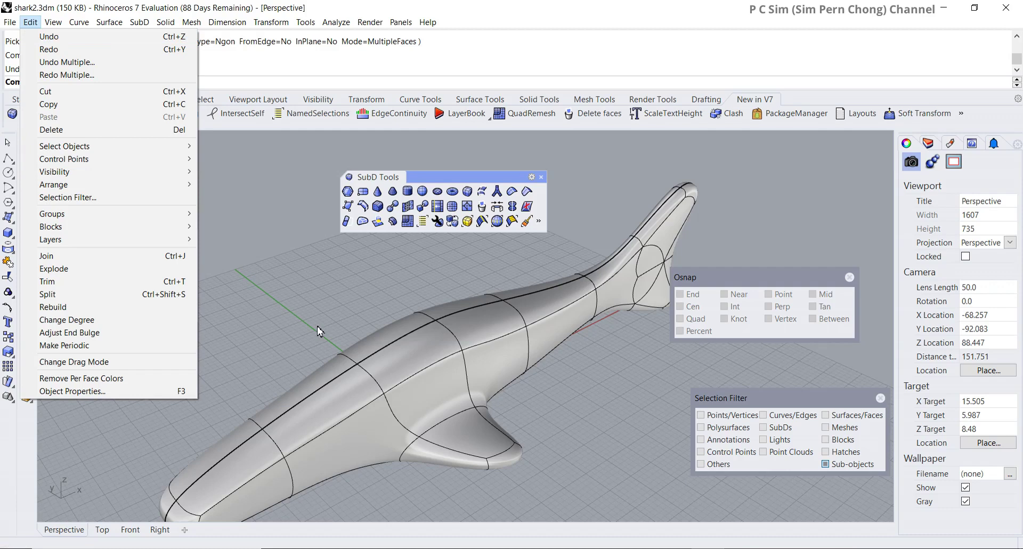
click(338, 253)
Insert an edge across the upper back face of the original half, close to and along the centre seam
right_drag(366, 284, 305, 340)
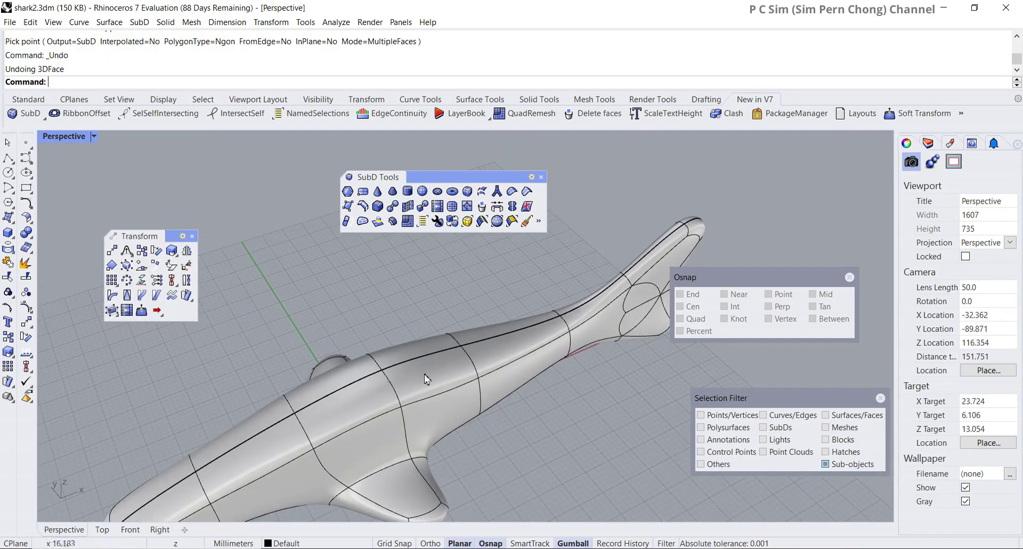
click(467, 206)
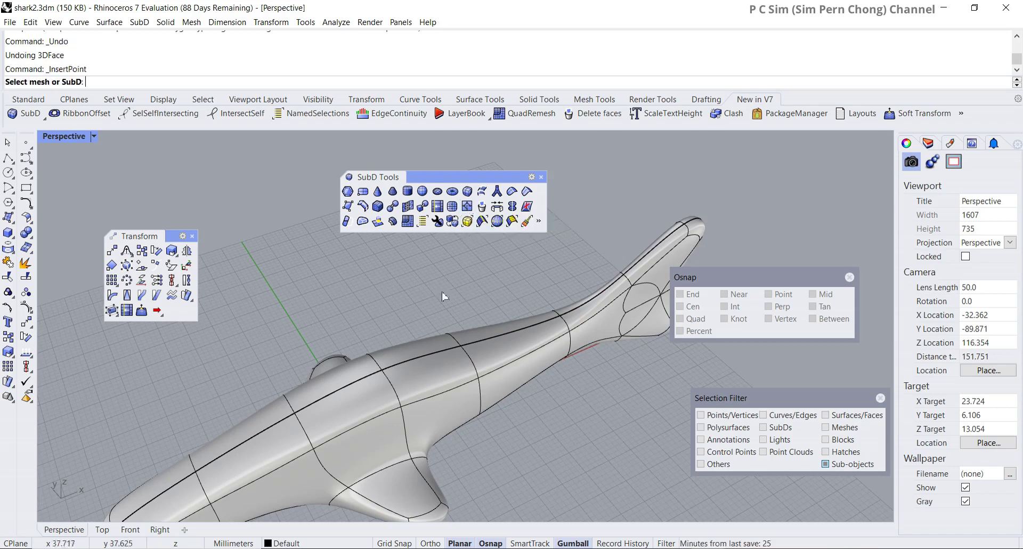
click(389, 378)
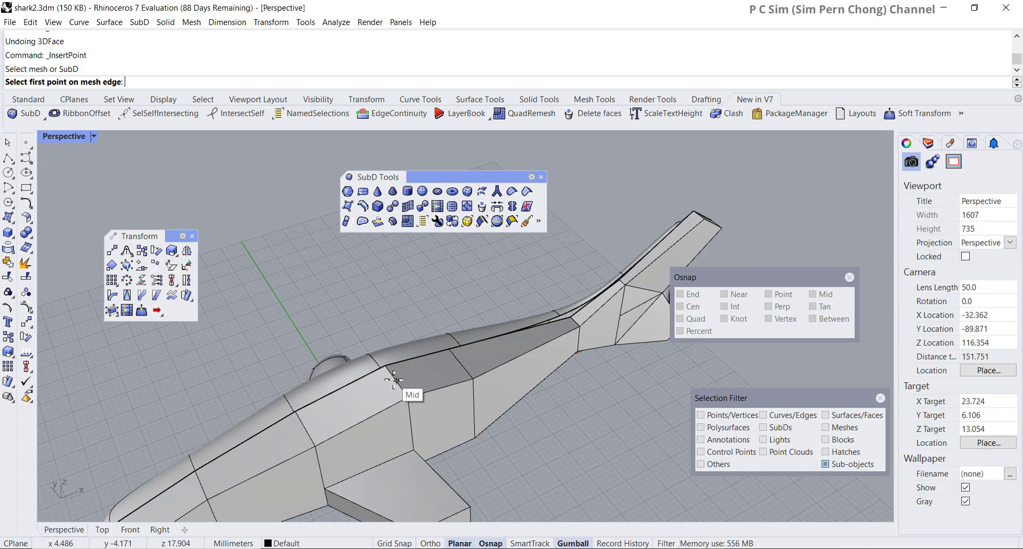
scroll(442, 367, up, 3)
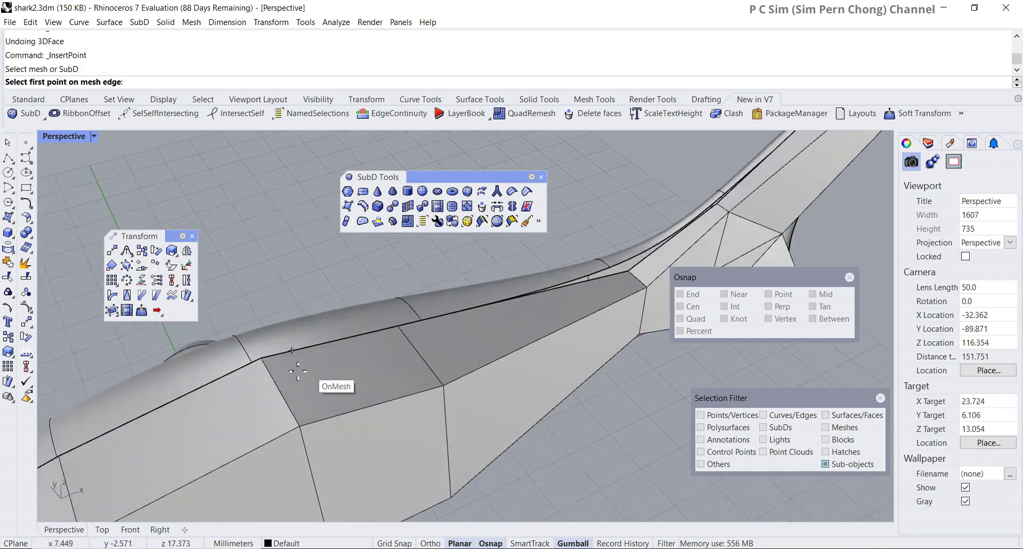
click(268, 370)
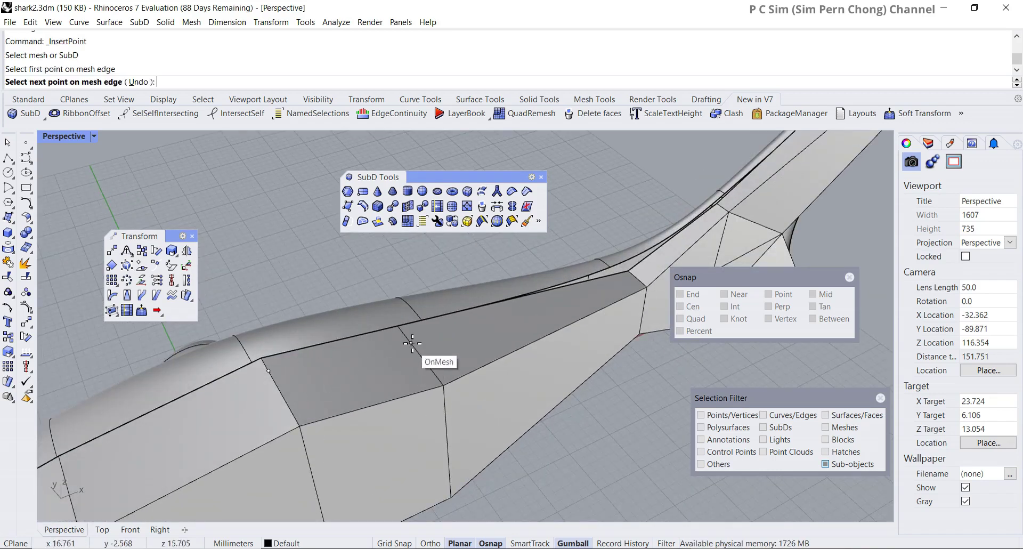
click(410, 340)
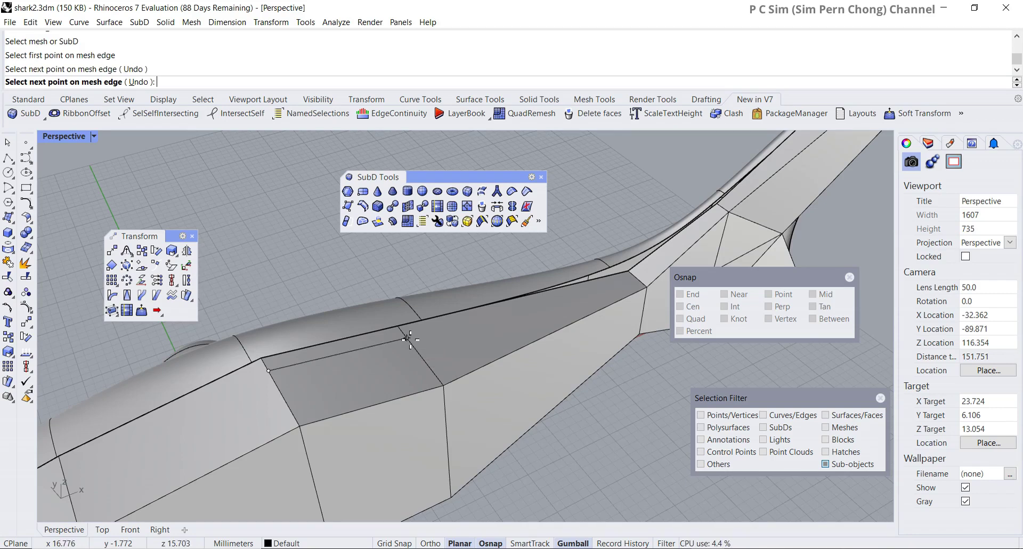
right_click(411, 339)
Append both shark halves into one SubD with the 3DFace command, and leave it without picking any points
scroll(410, 341, down, 6)
right_drag(404, 350, 481, 351)
scroll(433, 383, down, 5)
scroll(453, 343, up, 4)
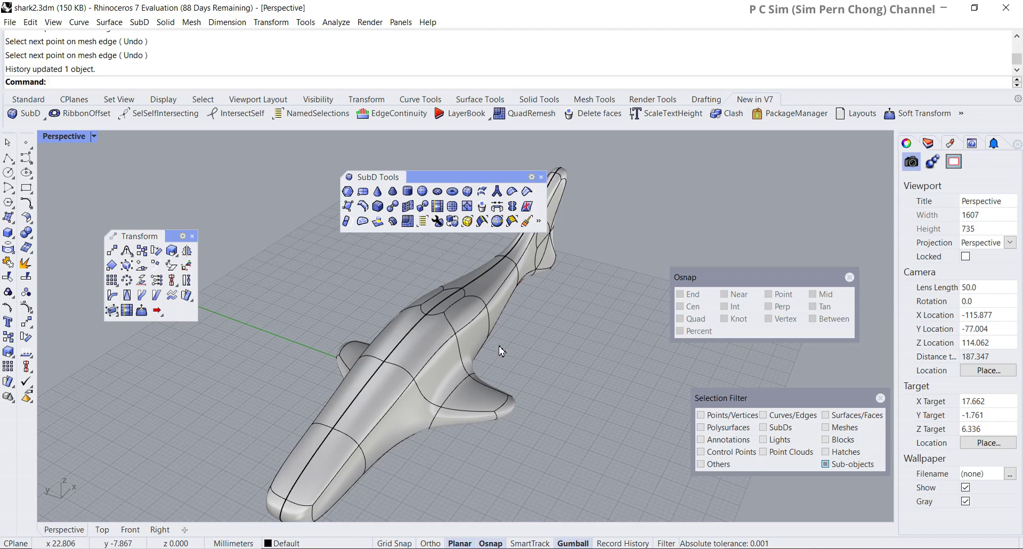
click(346, 221)
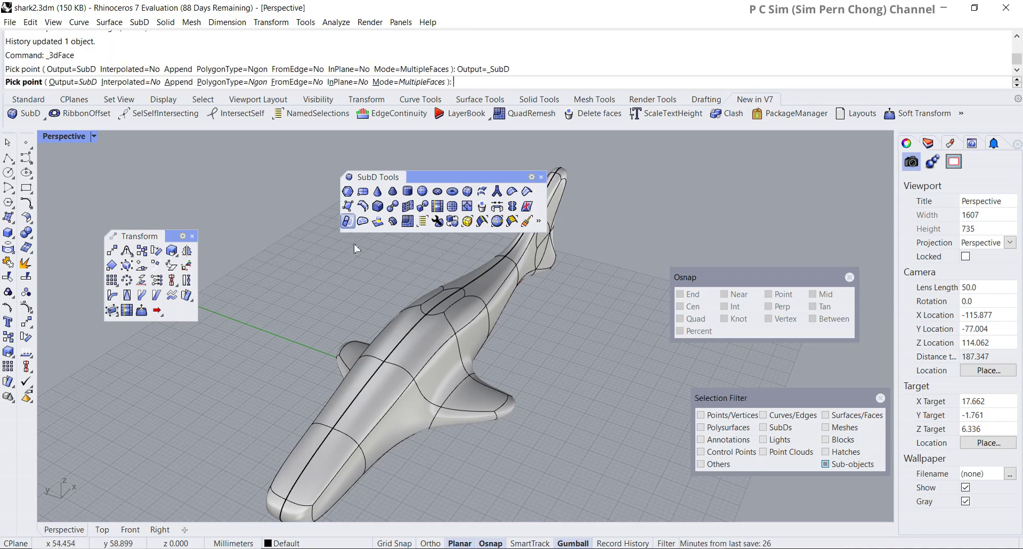
click(375, 406)
key(Return)
right_drag(341, 392, 392, 404)
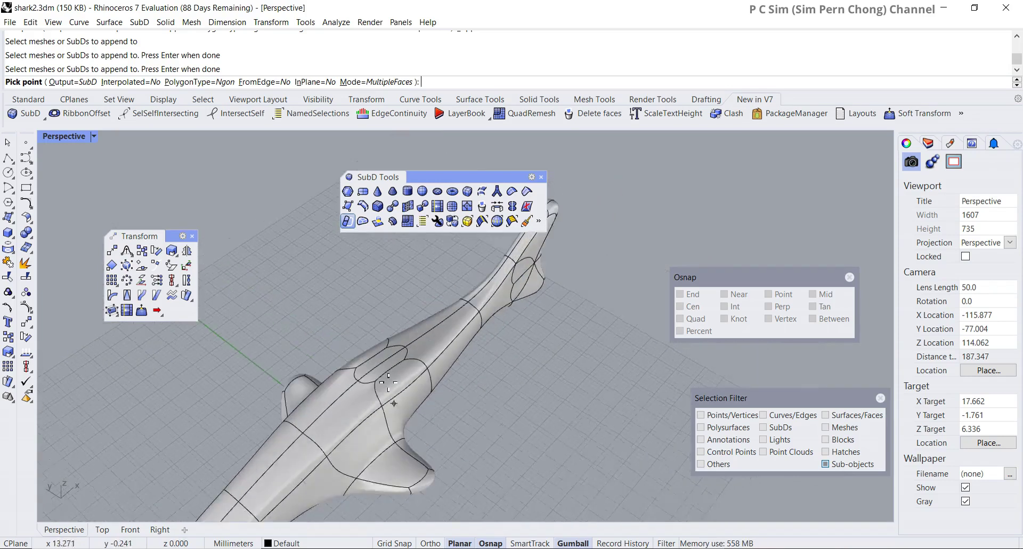
scroll(381, 369, up, 5)
key(Escape)
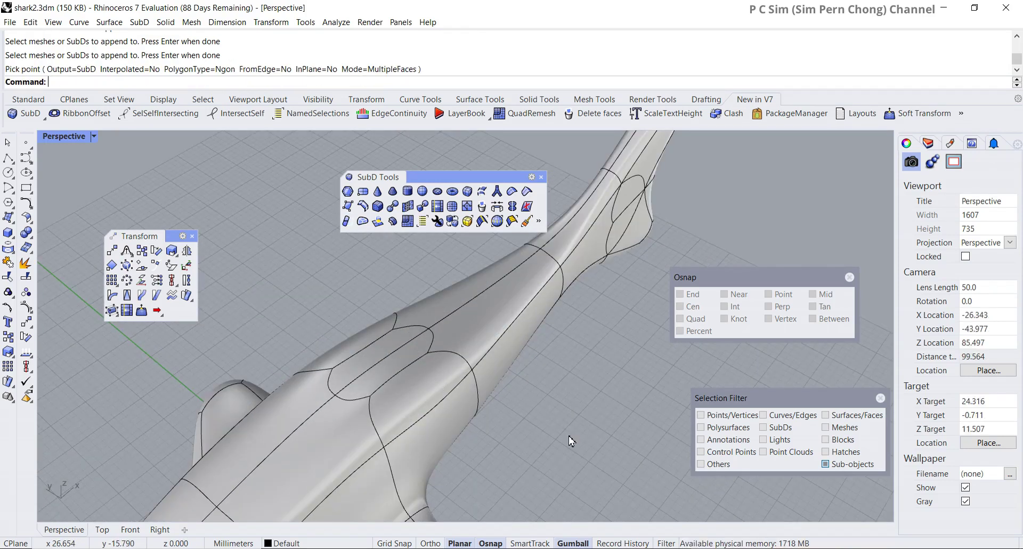
Delete the centreline edge between the two narrow faces on top of the back
right_drag(494, 430, 413, 359)
click(374, 350)
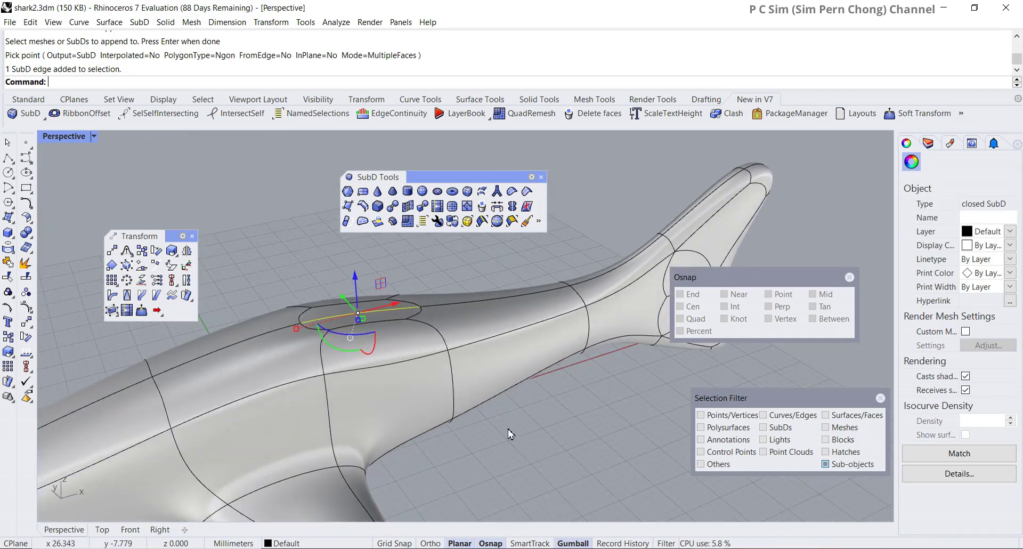
key(Delete)
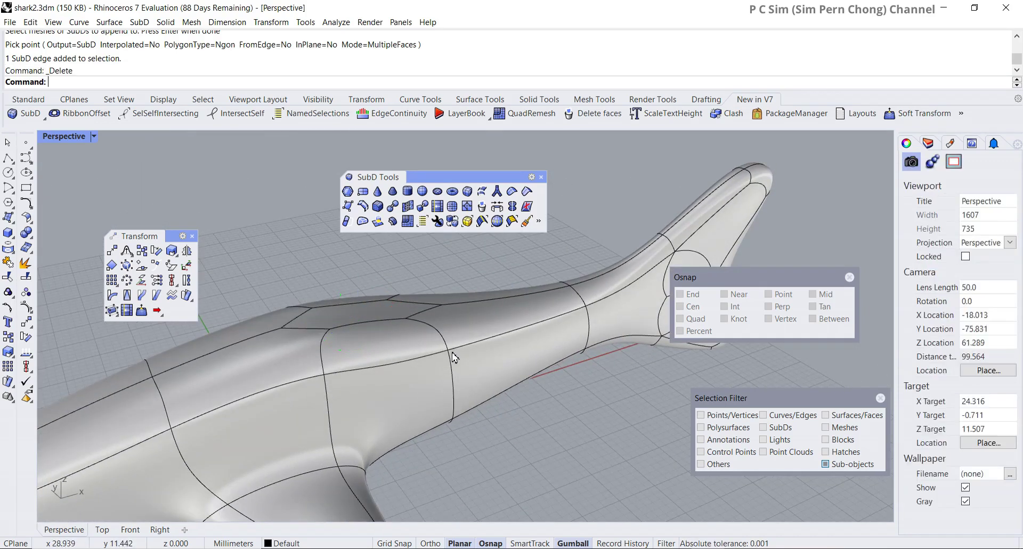
scroll(380, 337, down, 4)
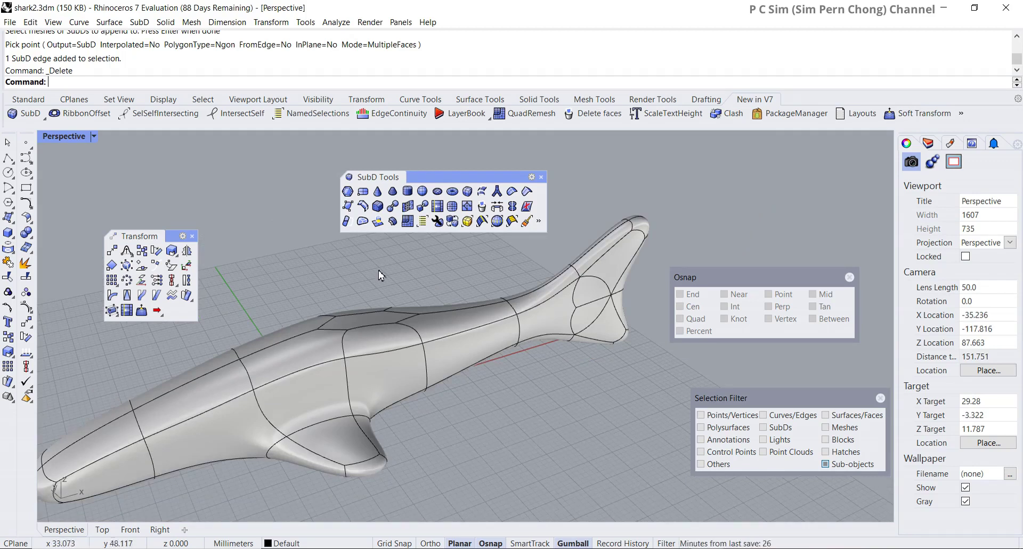
Align the gumball to the CPlane and extrude the narrow face on top of the back upward as a dorsal fin
right_click(573, 543)
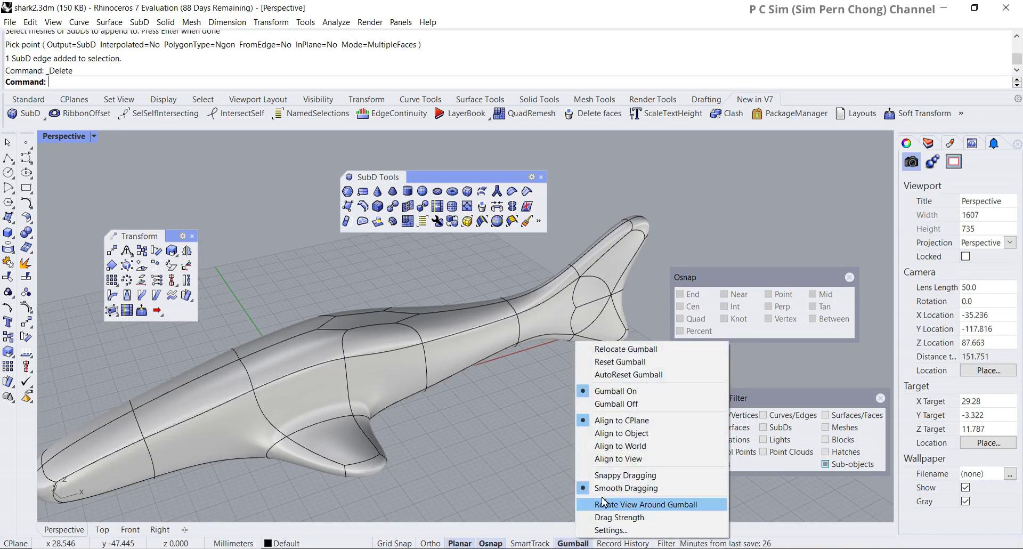
click(609, 420)
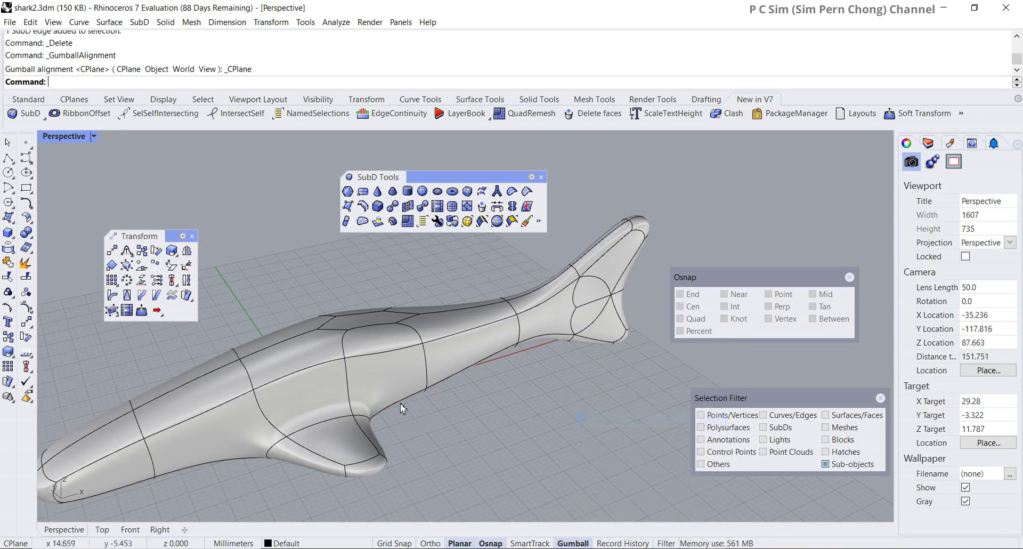
click(368, 330)
right_drag(451, 430, 486, 513)
drag(404, 368, 410, 293)
Move the dorsal fin's tip face back toward the tail, scale it down, and deselect it
right_drag(381, 349, 405, 373)
drag(450, 332, 475, 322)
right_drag(490, 383, 493, 405)
scroll(371, 361, up, 6)
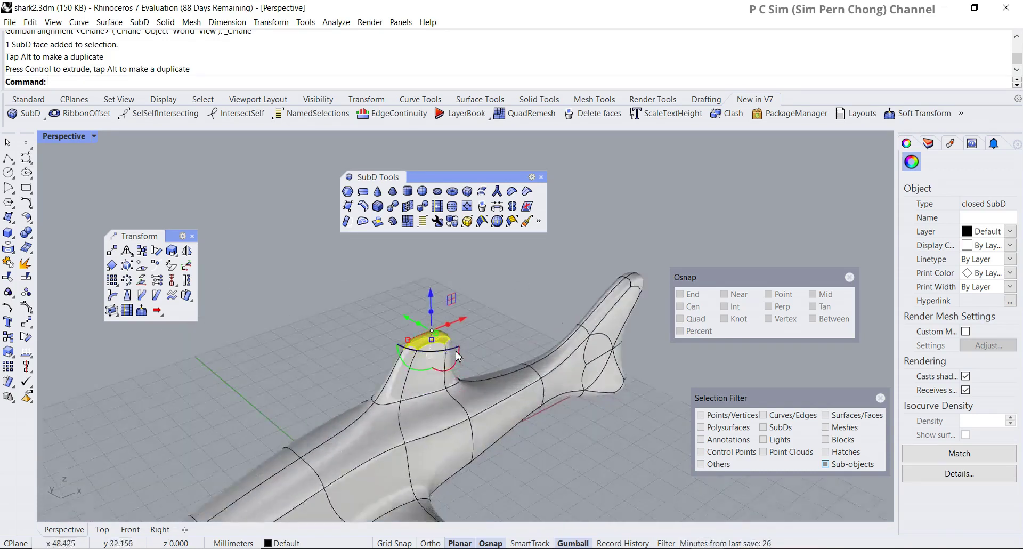
drag(375, 361, 386, 354)
right_drag(429, 387, 422, 366)
scroll(374, 348, down, 7)
key(Escape)
scroll(428, 416, up, 4)
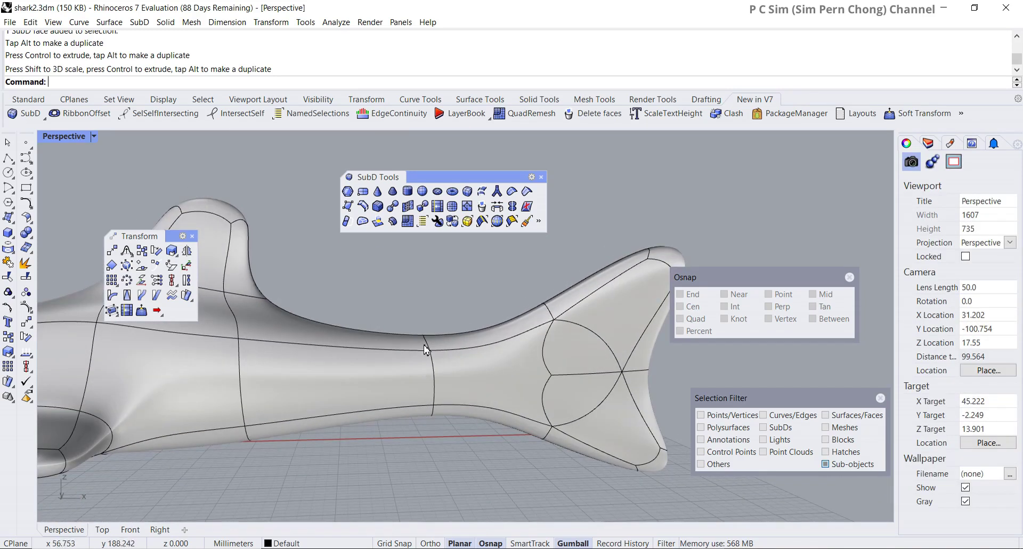
Select the edge loop around the narrow body section ahead of the tail fin and slide it slightly toward the tail
right_drag(437, 410, 447, 448)
right_drag(394, 403, 390, 378)
right_drag(450, 428, 438, 345)
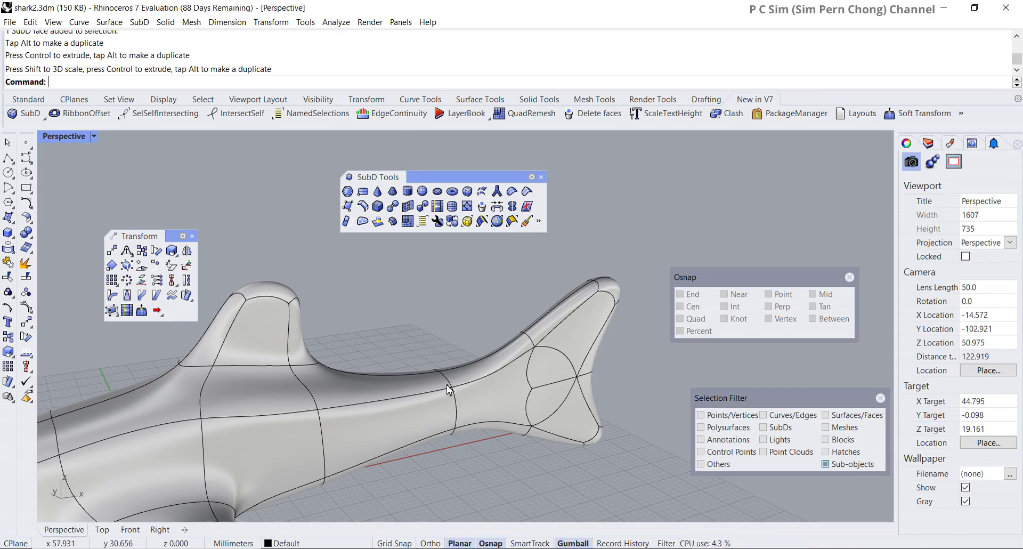
double_click(458, 408)
right_drag(464, 375, 431, 306)
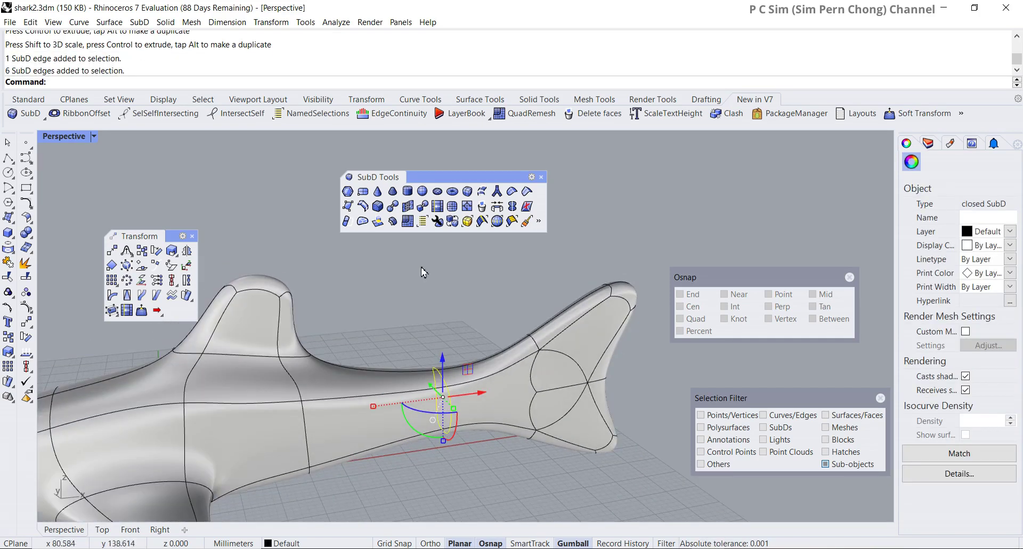
click(437, 206)
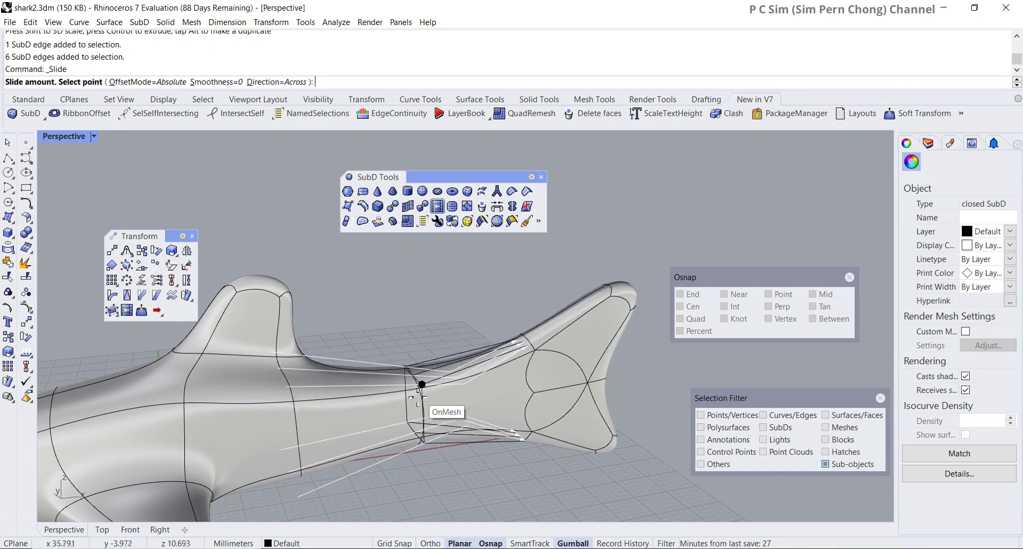
click(468, 397)
right_drag(426, 384, 393, 302)
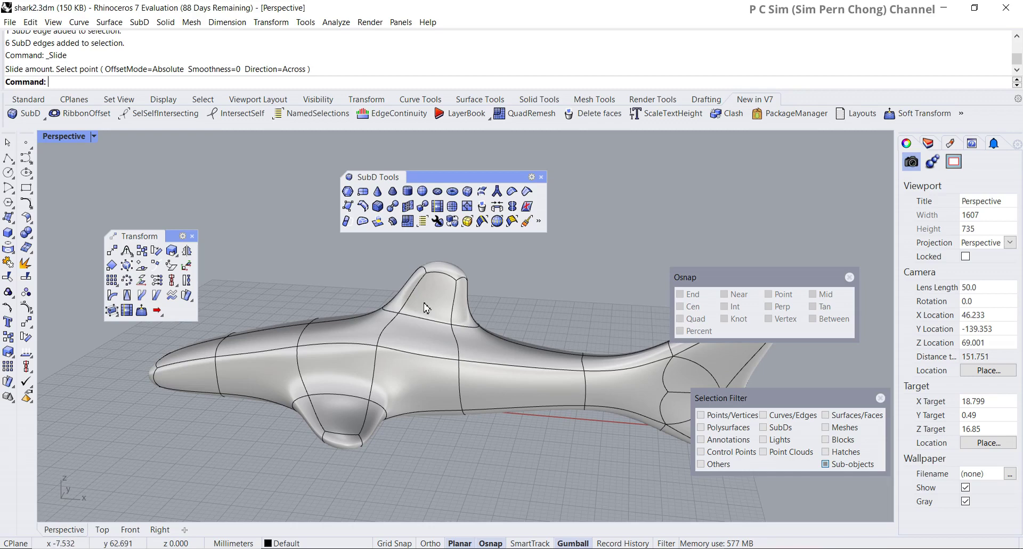
Insert a full ring edge loop around the dorsal fin, about midway up its height
right_drag(479, 311, 416, 304)
scroll(470, 302, up, 6)
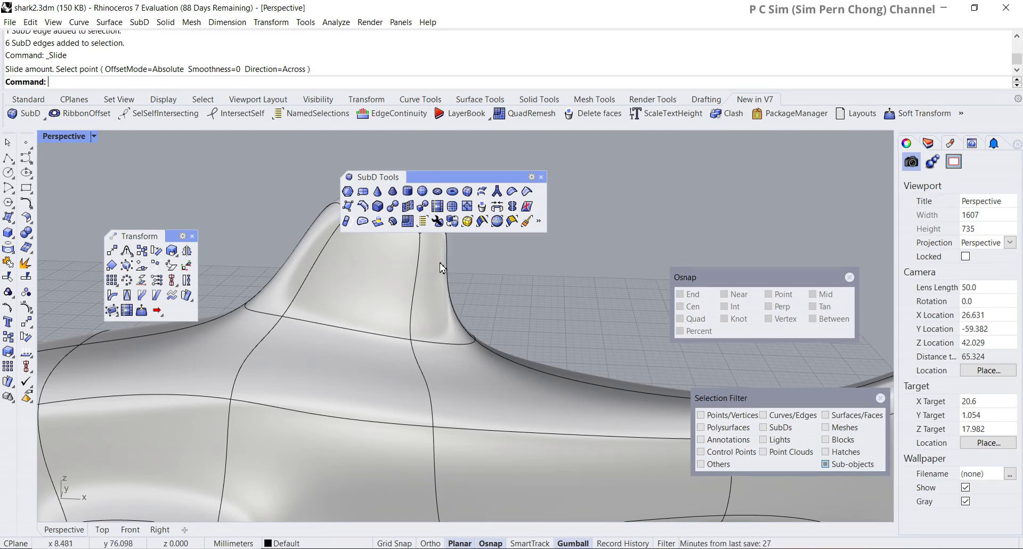
scroll(476, 312, down, 3)
right_drag(505, 288, 529, 307)
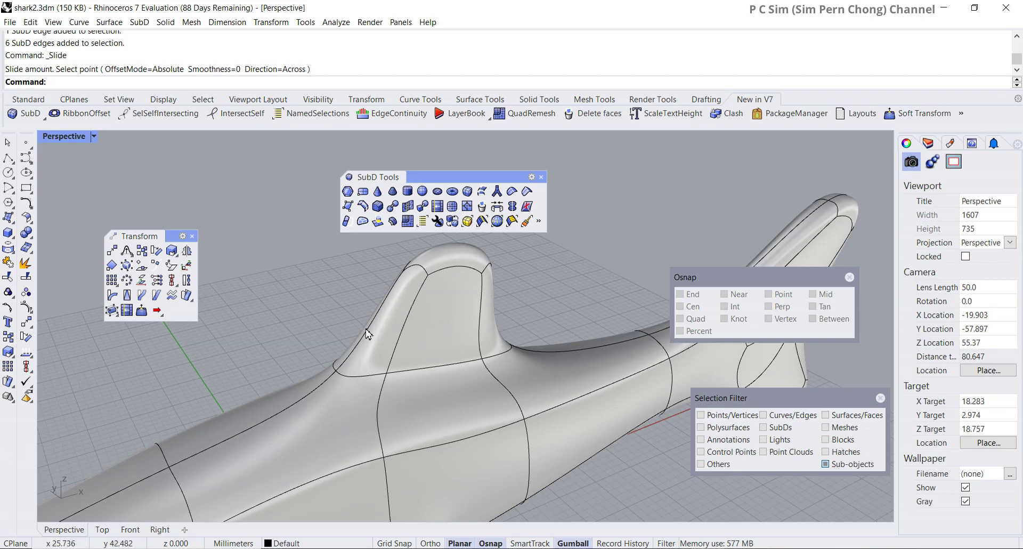
click(364, 206)
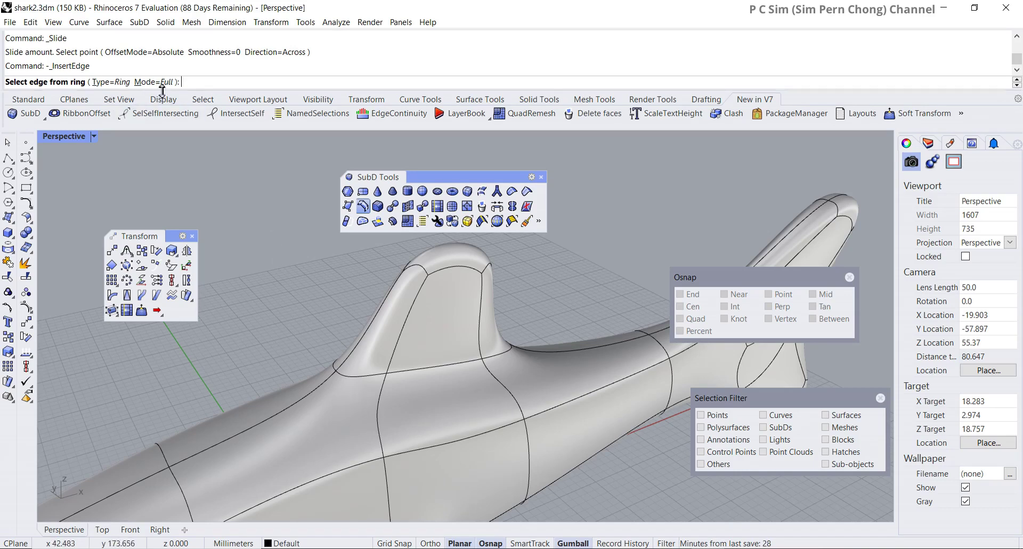
click(400, 341)
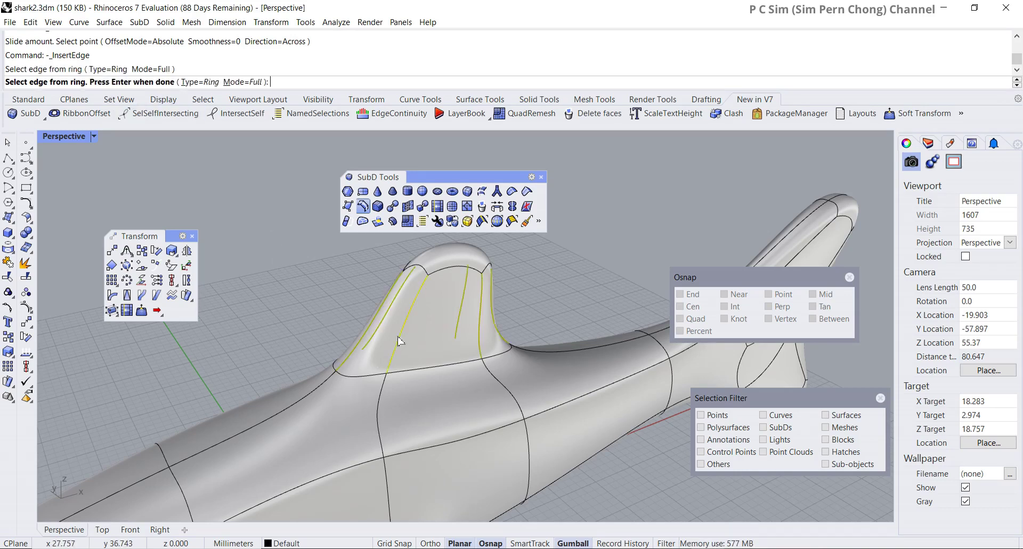
key(Return)
right_drag(434, 355, 398, 330)
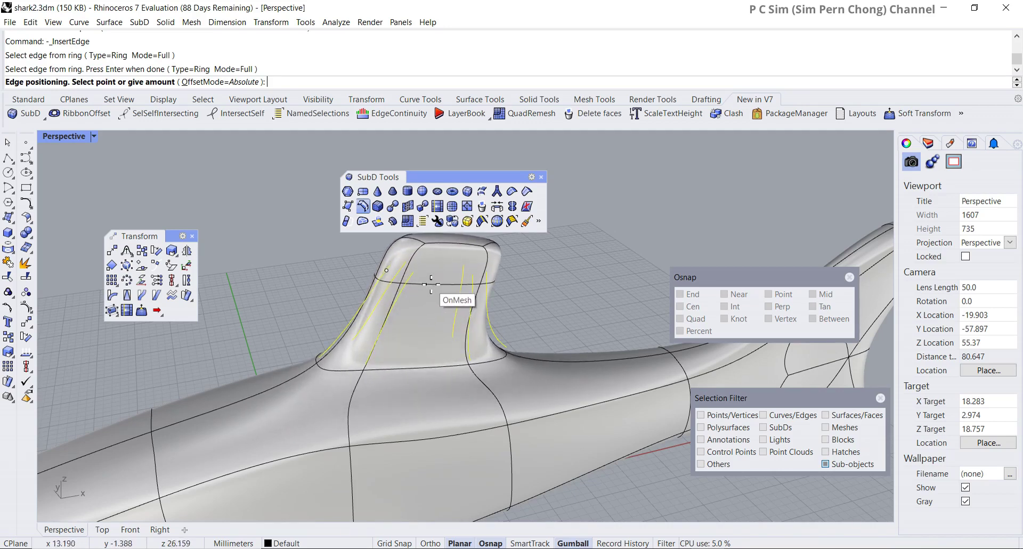
right_drag(386, 373, 341, 333)
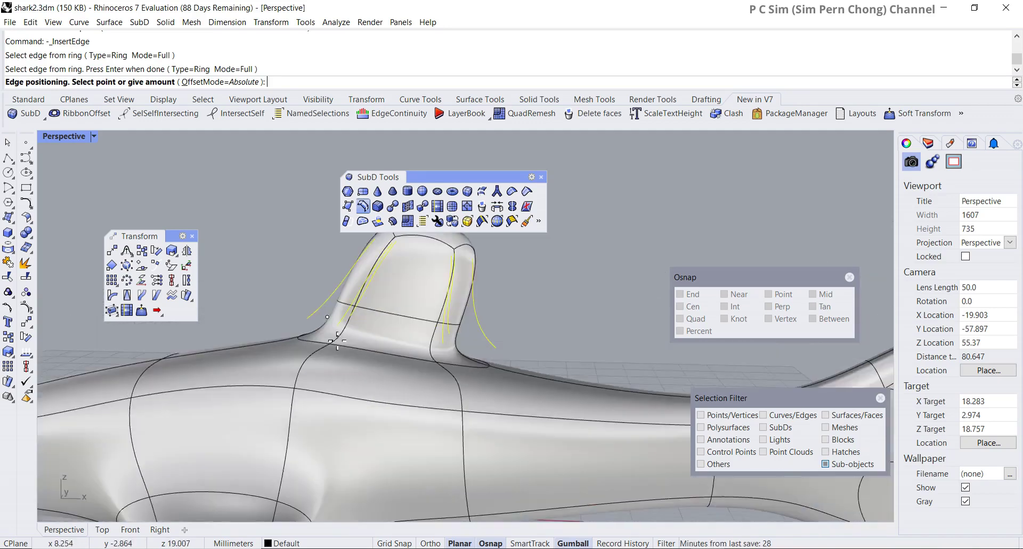
click(459, 330)
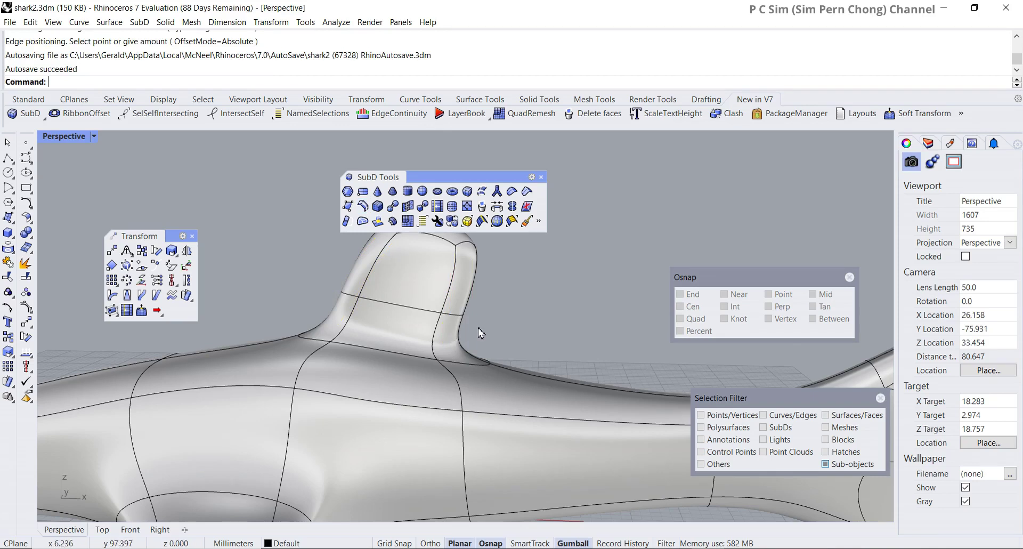
Turn off the sub-object selection filter, select the whole shark SubD, and turn on its control points
scroll(479, 335, down, 4)
click(434, 301)
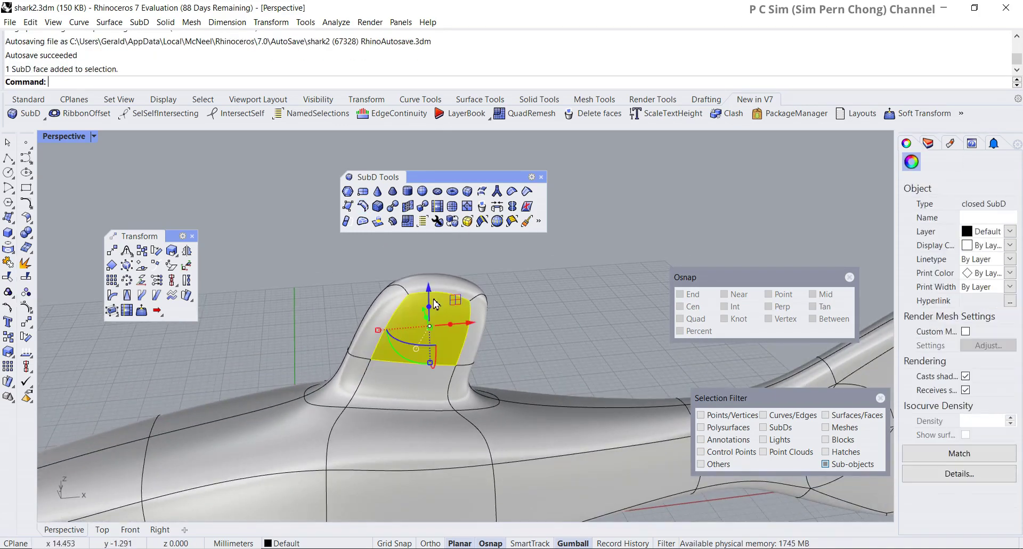
click(515, 288)
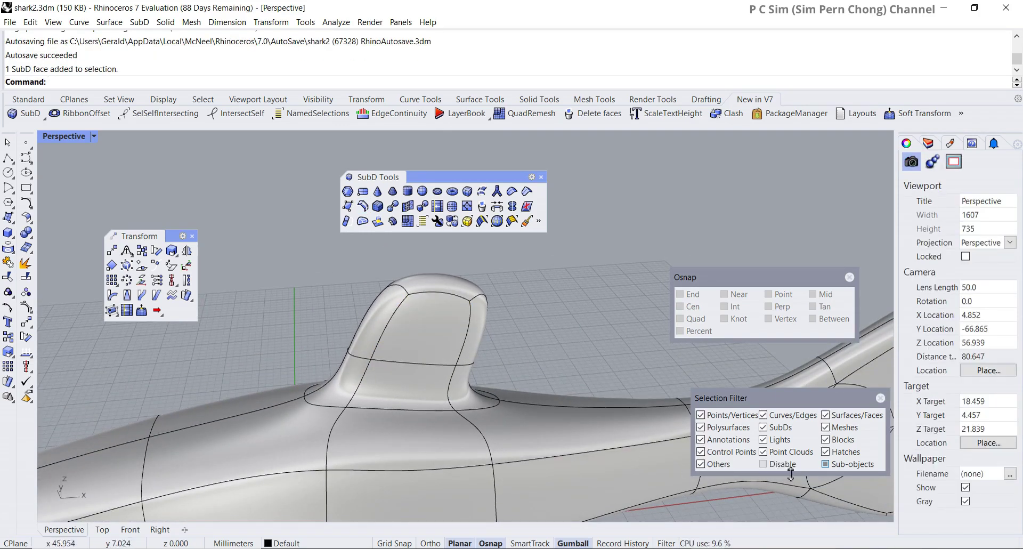
click(826, 464)
click(525, 434)
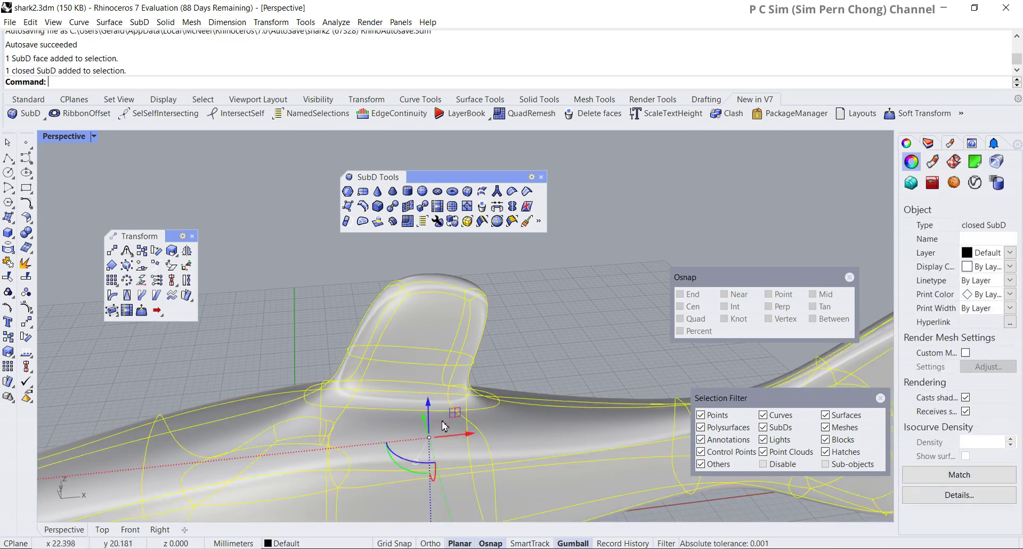
click(25, 307)
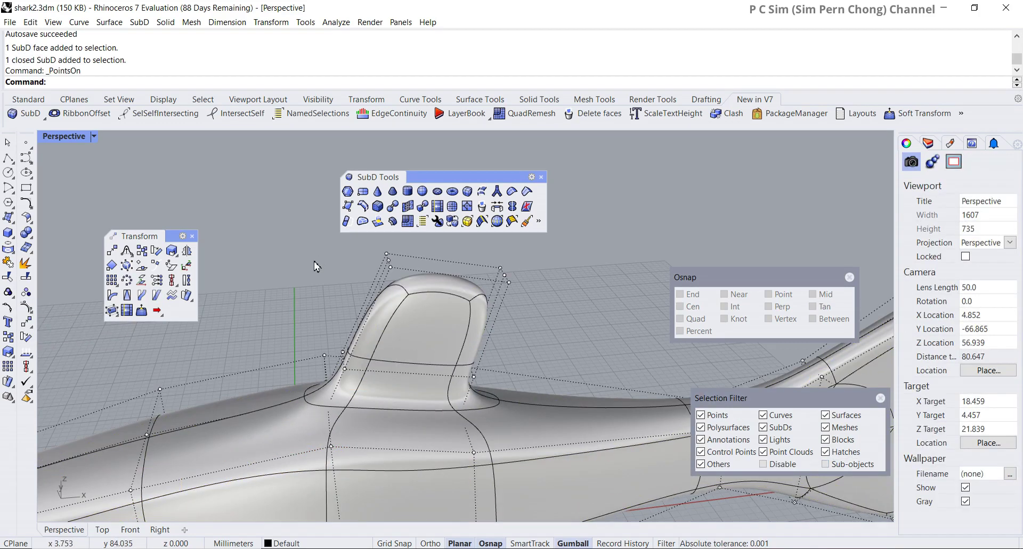
Select the six control points at the dorsal fin's tip, disable object snaps, and scale the points narrower across the fin's thickness
scroll(304, 278, down, 4)
mouse_move(301, 294)
right_down()
mouse_move(296, 278)
mouse_move(313, 308)
right_up()
drag(429, 354, 471, 368)
right_drag(408, 293, 472, 341)
scroll(416, 367, up, 4)
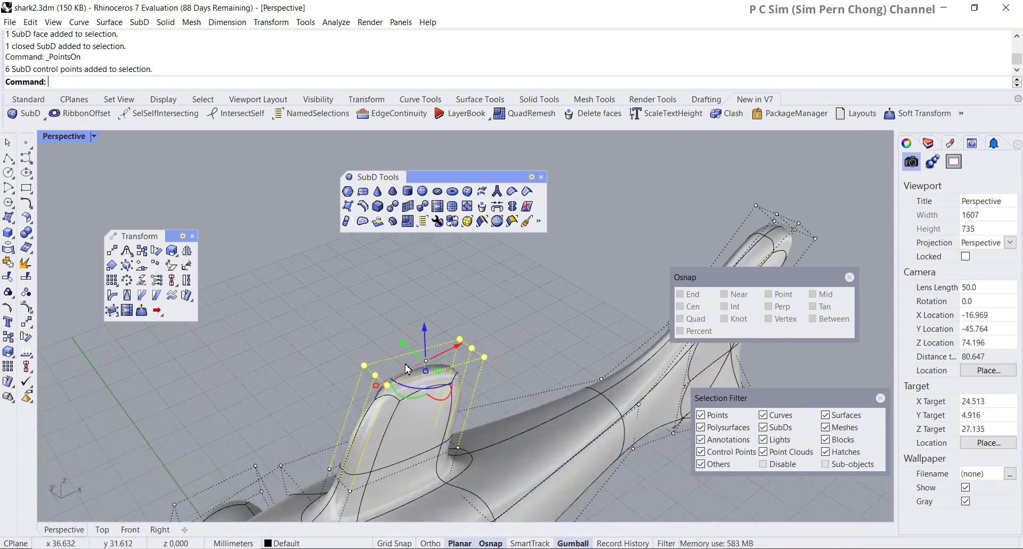
mouse_move(437, 371)
mouse_down()
mouse_move(440, 386)
mouse_move(436, 377)
mouse_up()
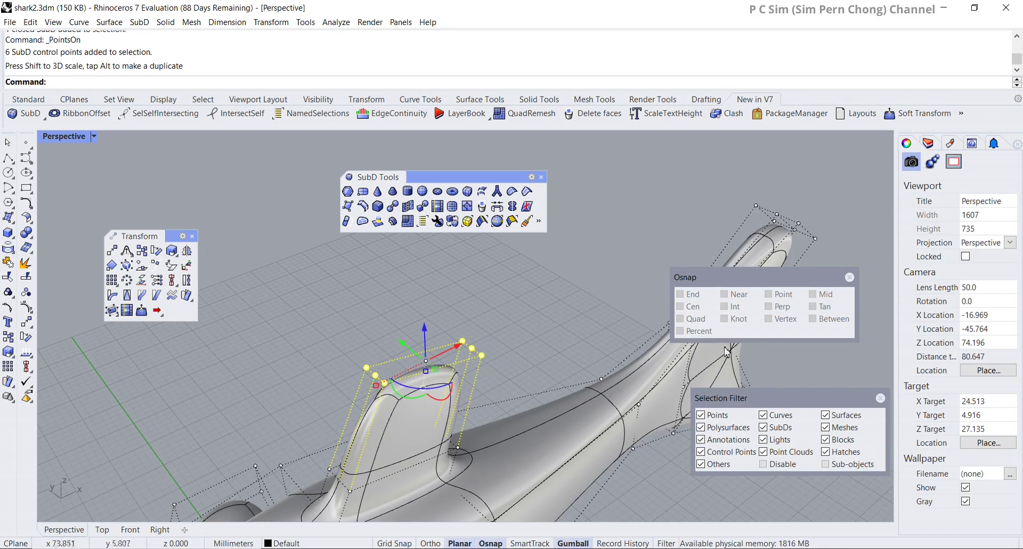
click(680, 331)
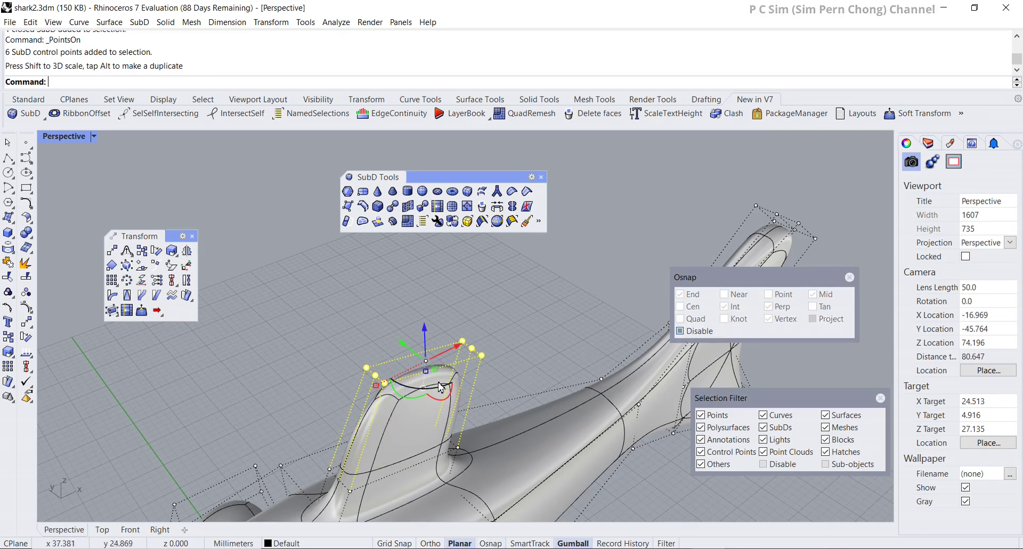
drag(435, 375, 434, 373)
Move the dorsal fin's tip control points in side view to refine the fin's height and sweep
right_drag(435, 373, 360, 347)
drag(325, 320, 348, 317)
drag(431, 318, 452, 349)
scroll(452, 346, down, 5)
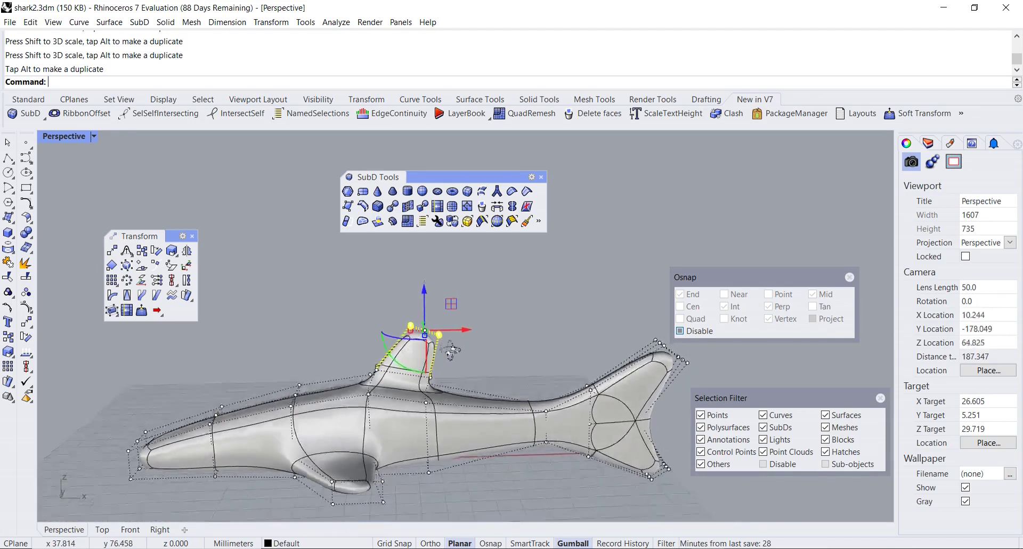
scroll(450, 339, up, 5)
drag(426, 320, 420, 322)
Select the three control points on top of the head behind the snout and raise them slightly
scroll(450, 353, down, 9)
mouse_move(451, 356)
right_down()
mouse_move(496, 408)
mouse_move(436, 353)
right_up()
scroll(322, 345, up, 3)
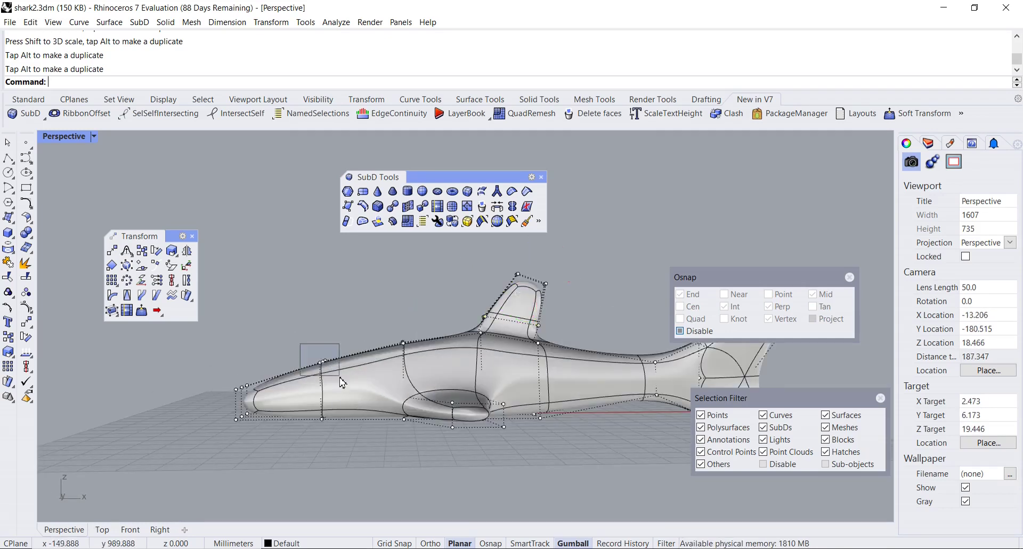
click(330, 355)
drag(323, 326, 324, 315)
Select the six control points at the nose tip and scale them down vertically to flatten the snout
mouse_move(227, 384)
right_down()
mouse_move(229, 370)
mouse_move(209, 376)
right_up()
drag(270, 443, 270, 441)
mouse_move(269, 441)
right_down()
mouse_move(271, 426)
mouse_move(283, 434)
right_up()
scroll(268, 458, up, 4)
scroll(247, 435, up, 2)
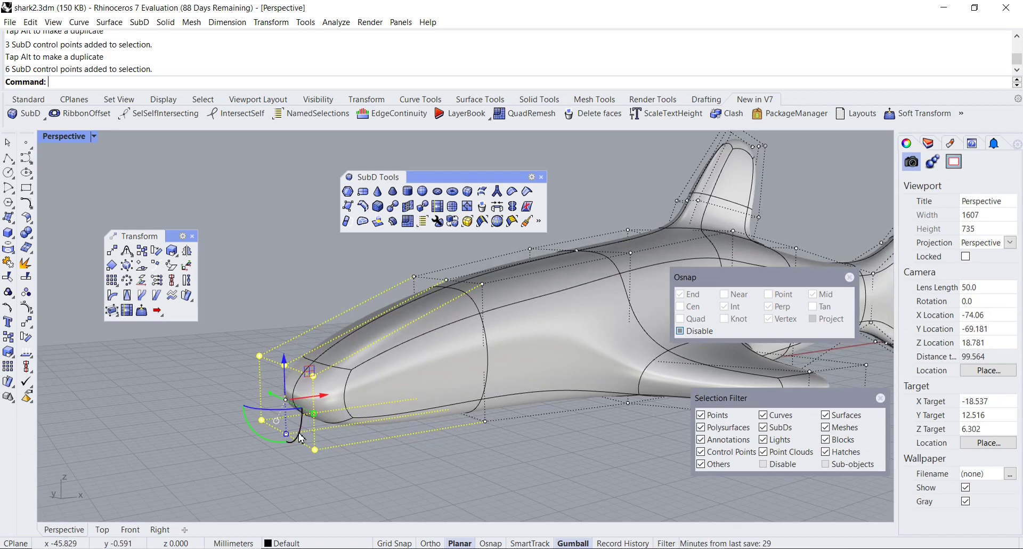
drag(286, 435, 288, 422)
Select the nose tip control points from above and scale them inward to narrow the snout's width
right_drag(288, 422, 525, 355)
scroll(307, 446, down, 4)
right_drag(525, 355, 557, 416)
scroll(548, 394, up, 2)
click(548, 432)
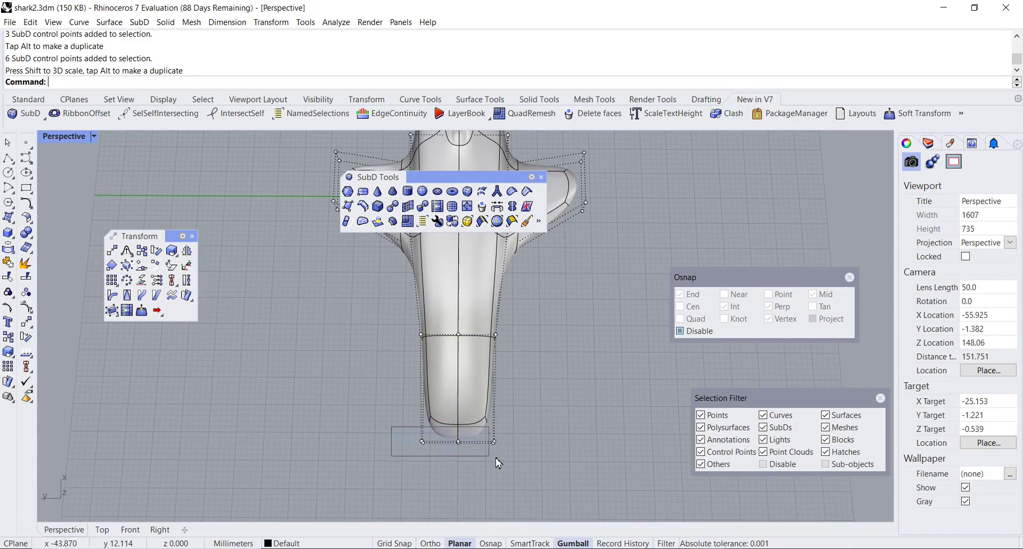
drag(529, 457, 487, 442)
Show the shark's control points again, scale the six points around the narrow section ahead of the tail fin, and hide the points
right_drag(528, 443, 491, 388)
click(491, 388)
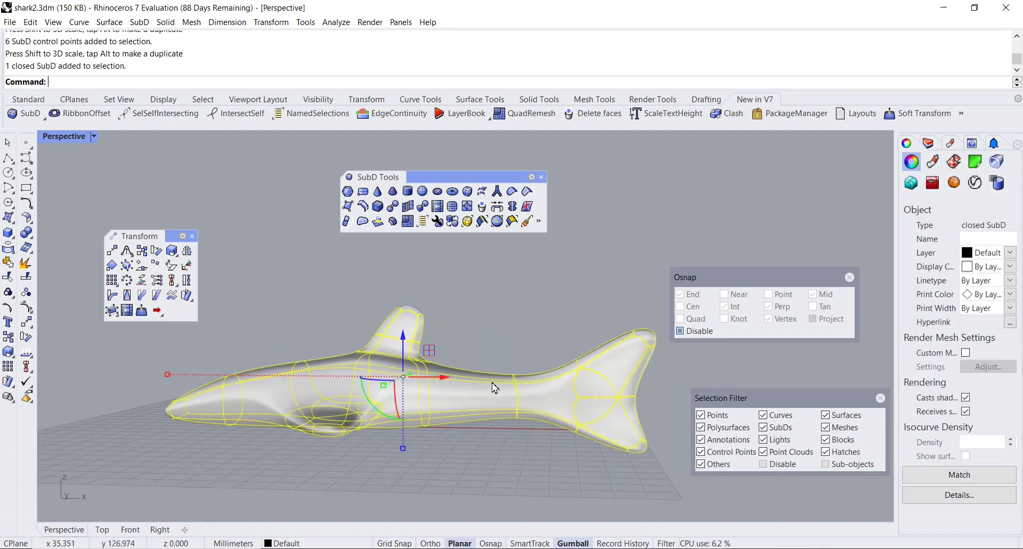
click(31, 309)
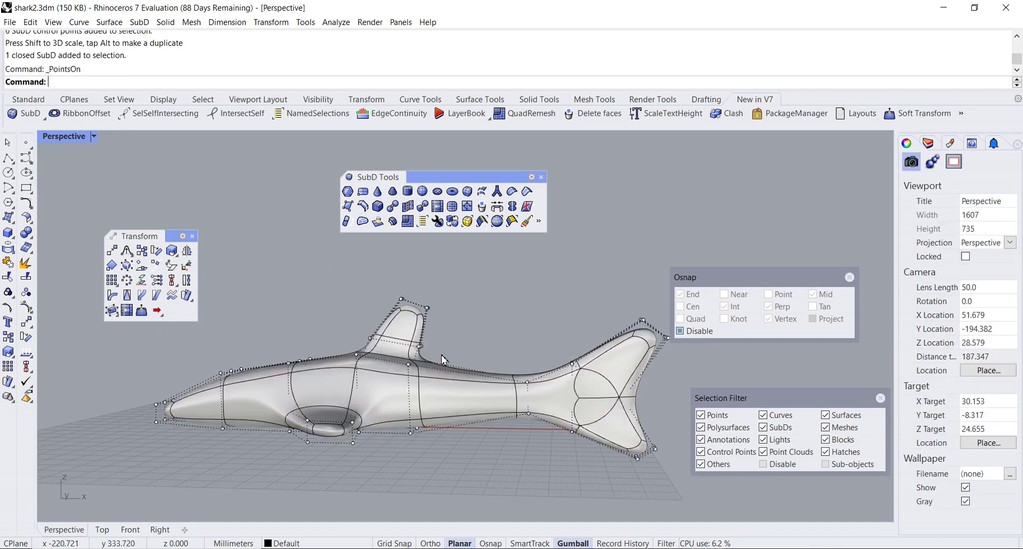
drag(480, 346, 545, 453)
scroll(543, 442, up, 5)
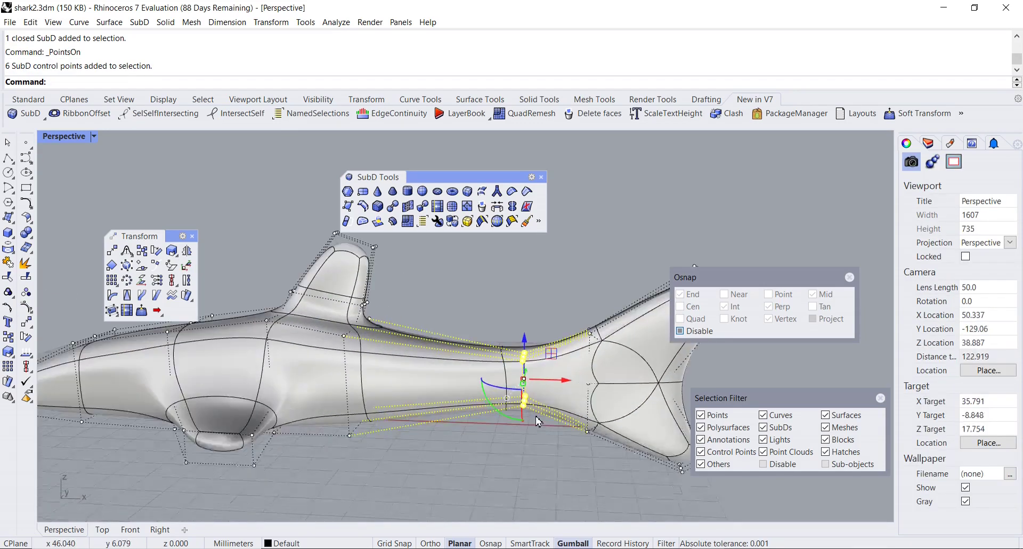
drag(537, 410, 498, 384)
scroll(482, 304, down, 5)
key(Escape)
key(Escape)
Select the whole shark and display it with the environment map surface analysis, keeping the brushed gold map
right_drag(486, 331, 594, 344)
scroll(469, 338, down, 2)
shift+right_drag(467, 356, 547, 364)
click(466, 354)
right_drag(525, 401, 459, 292)
click(336, 22)
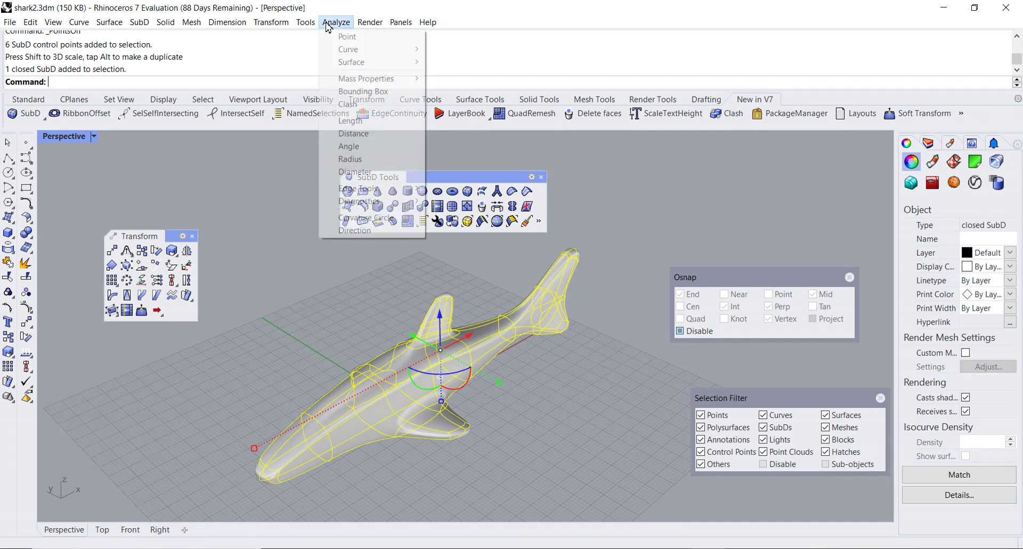
mouse_move(413, 69)
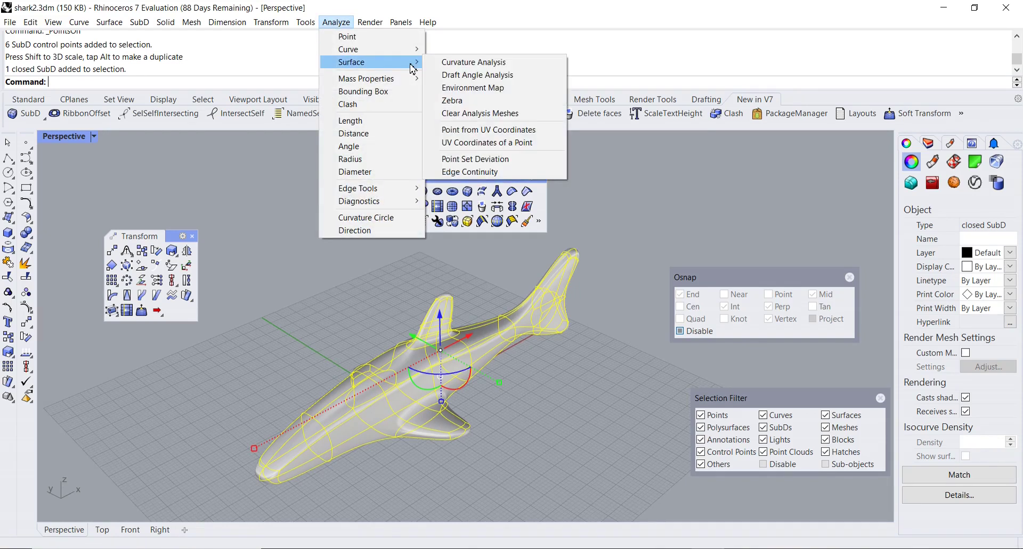
click(458, 91)
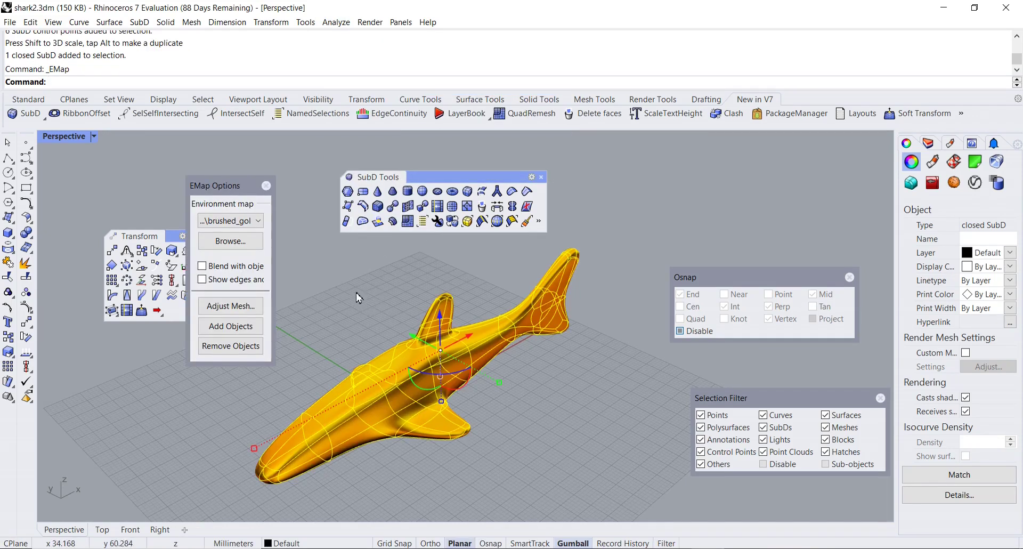
click(256, 221)
click(317, 276)
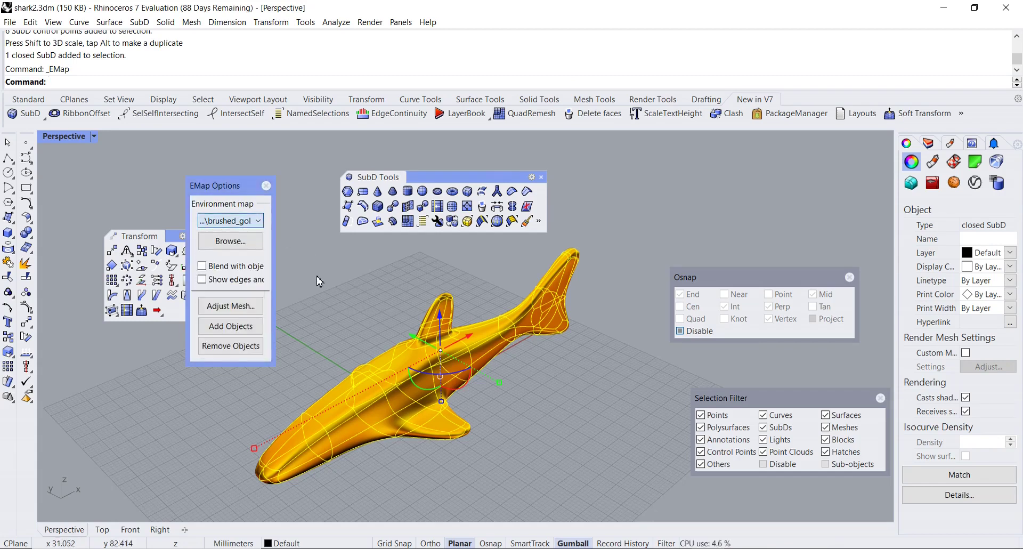
Deselect the shark, inspect its surface reflections from several angles, and close the environment map analysis
click(341, 342)
right_drag(338, 343, 516, 345)
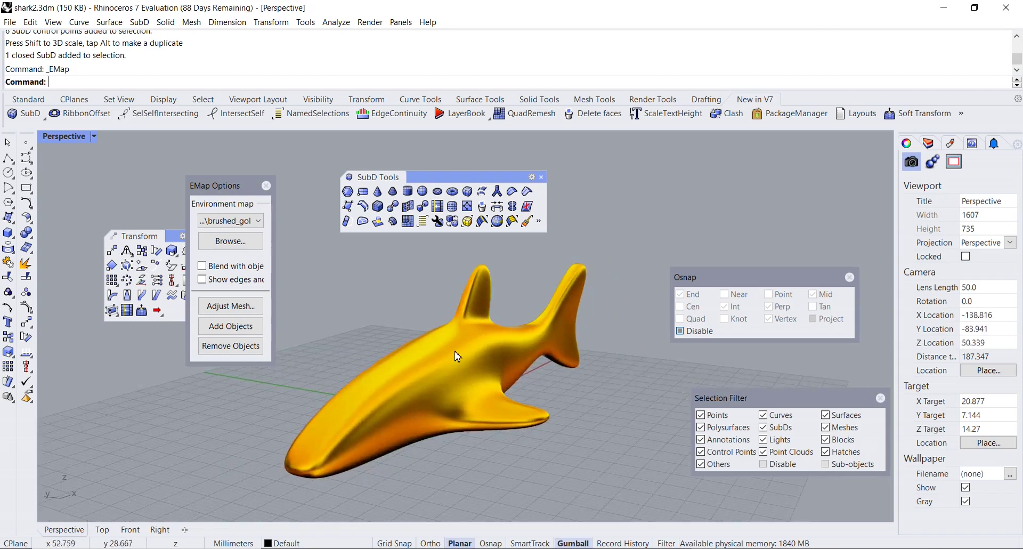
right_drag(464, 367, 496, 392)
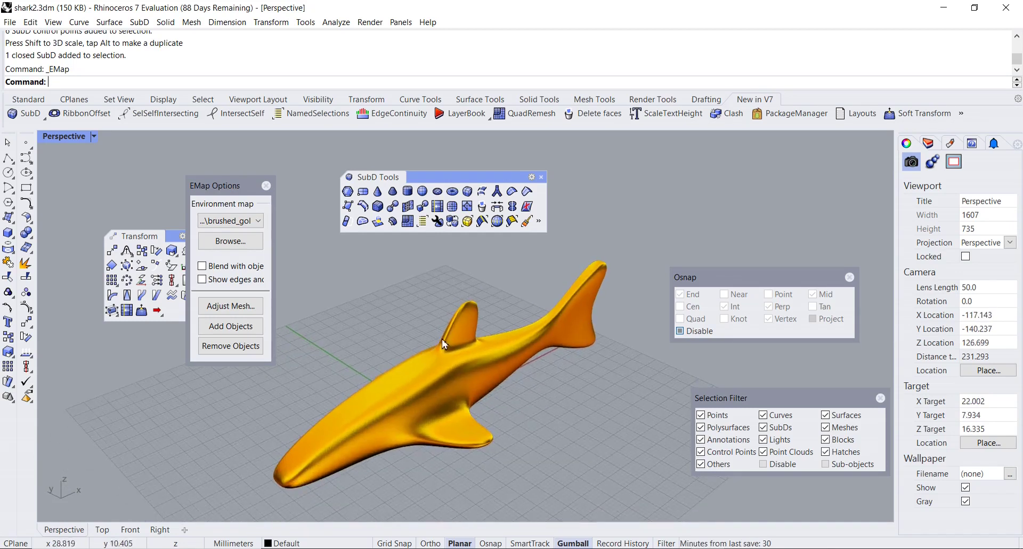
click(268, 188)
scroll(366, 326, up, 2)
mouse_move(365, 327)
right_down()
mouse_move(355, 341)
mouse_move(338, 293)
mouse_move(346, 298)
right_up()
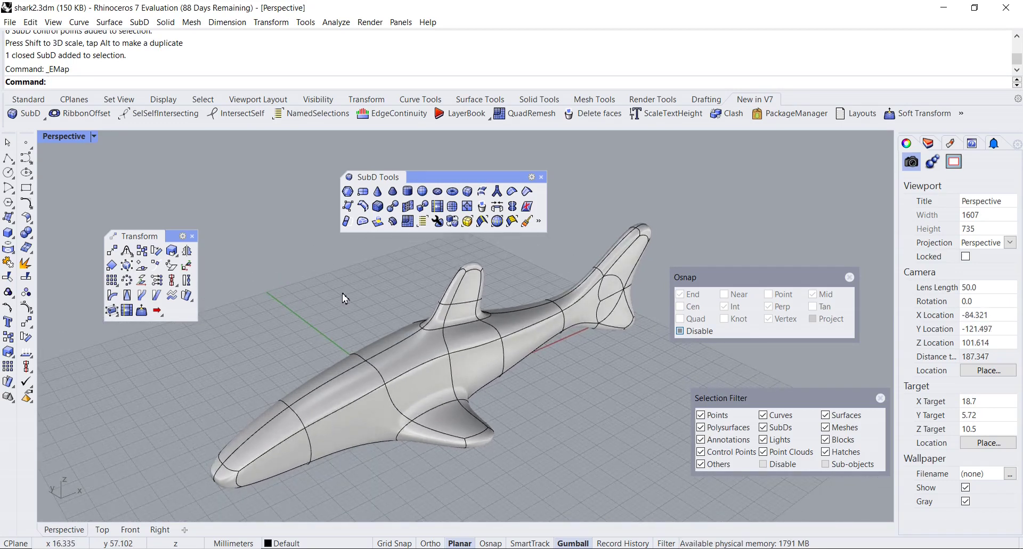